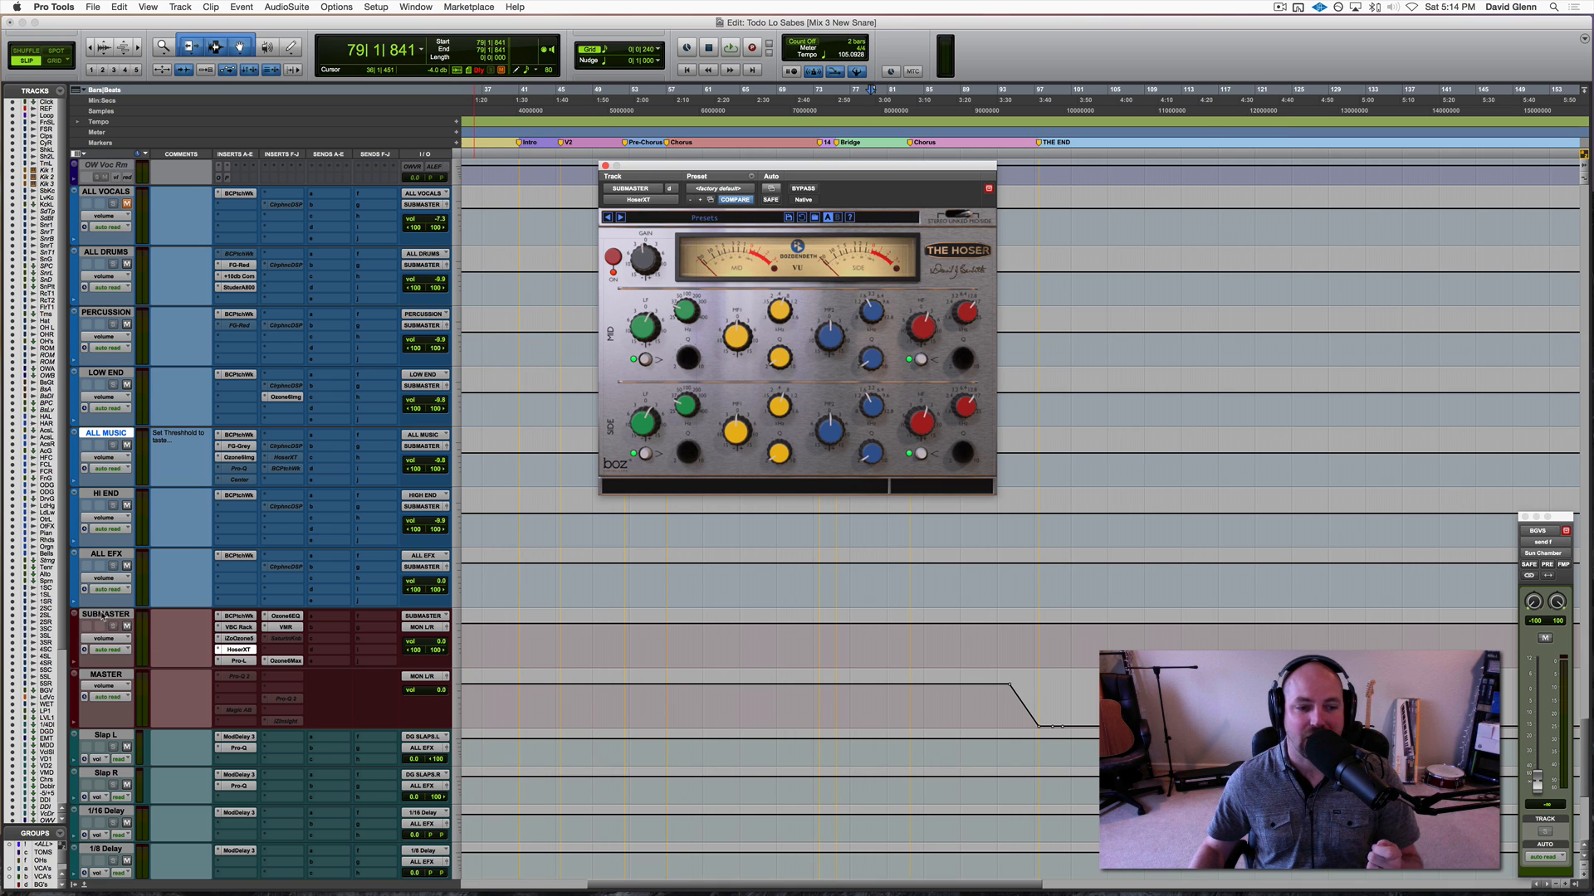
Step: Select the SUBMASTER track and cycle its Hoser EQ through the other stereo modes and back to Mid/Side
click(104, 616)
mouse_move(980, 220)
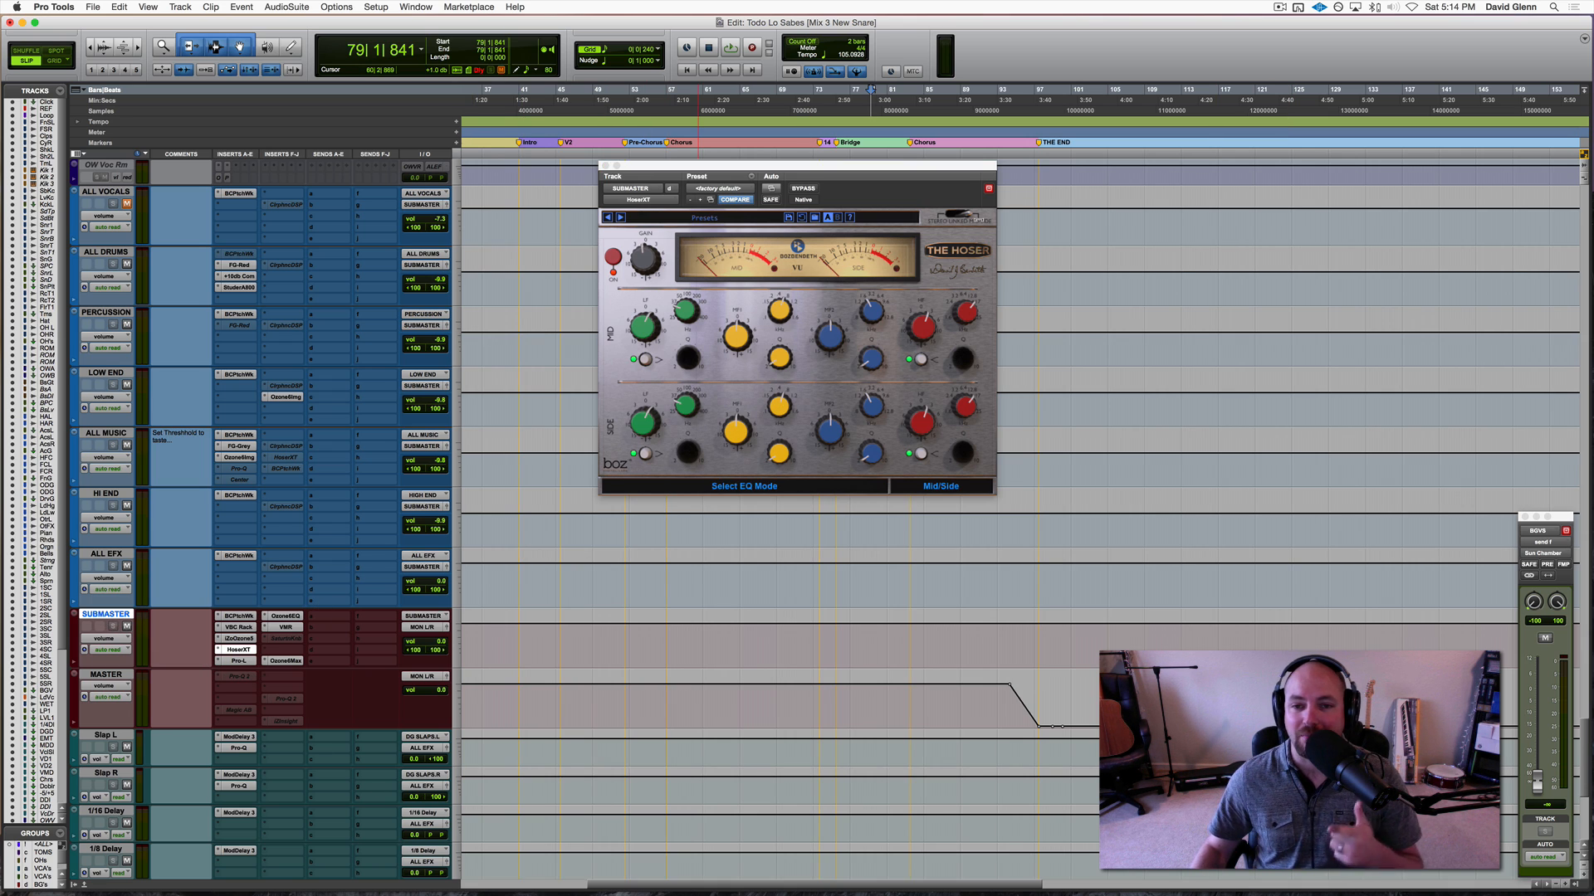
click(965, 216)
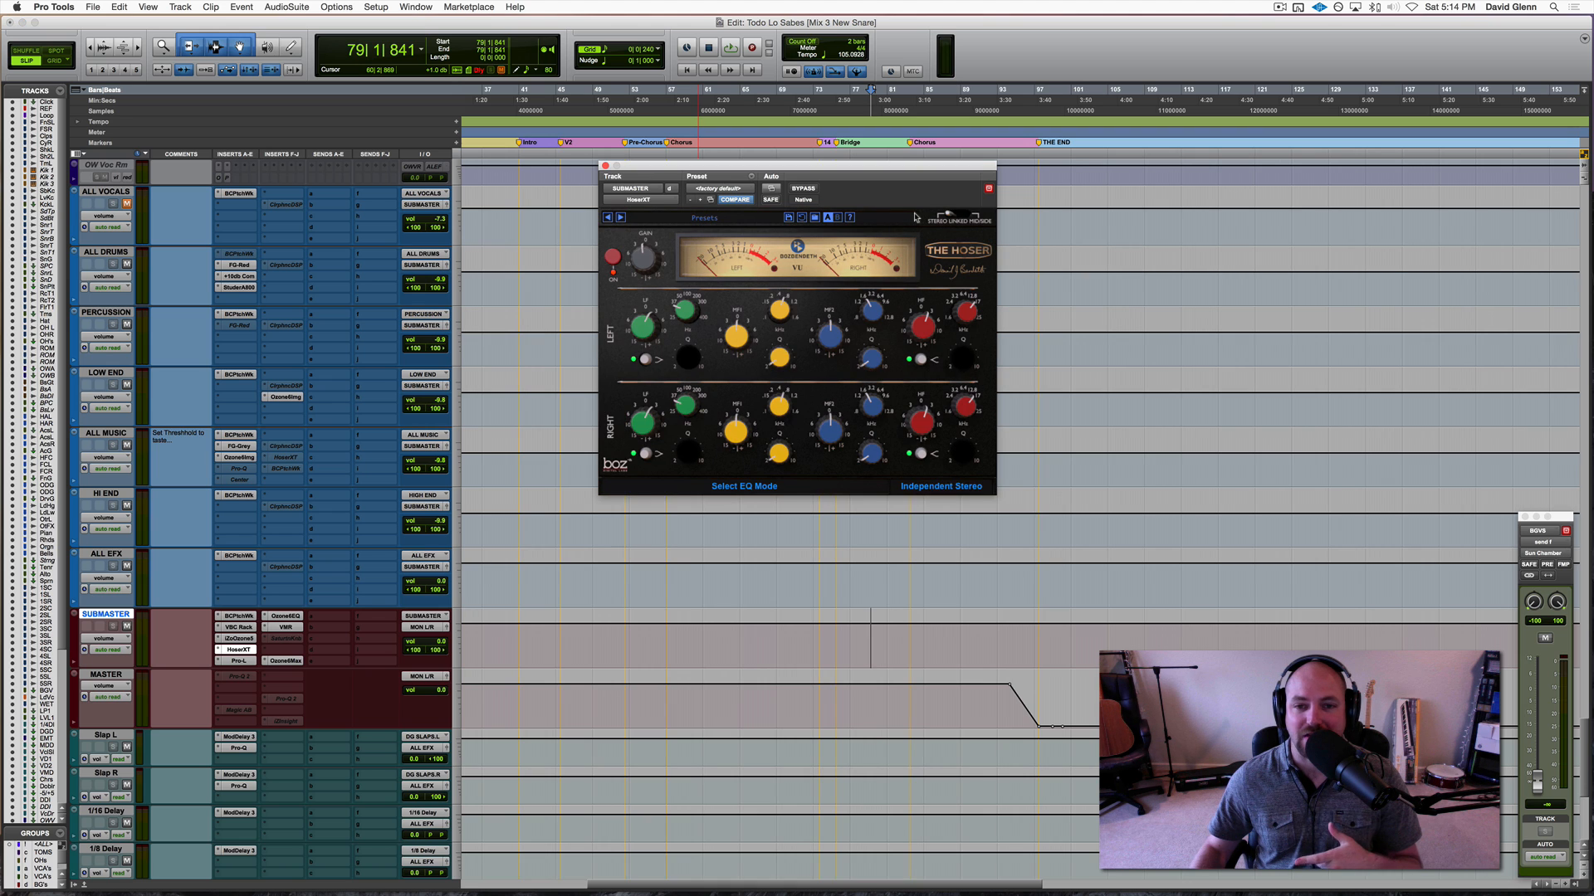
mouse_move(656, 324)
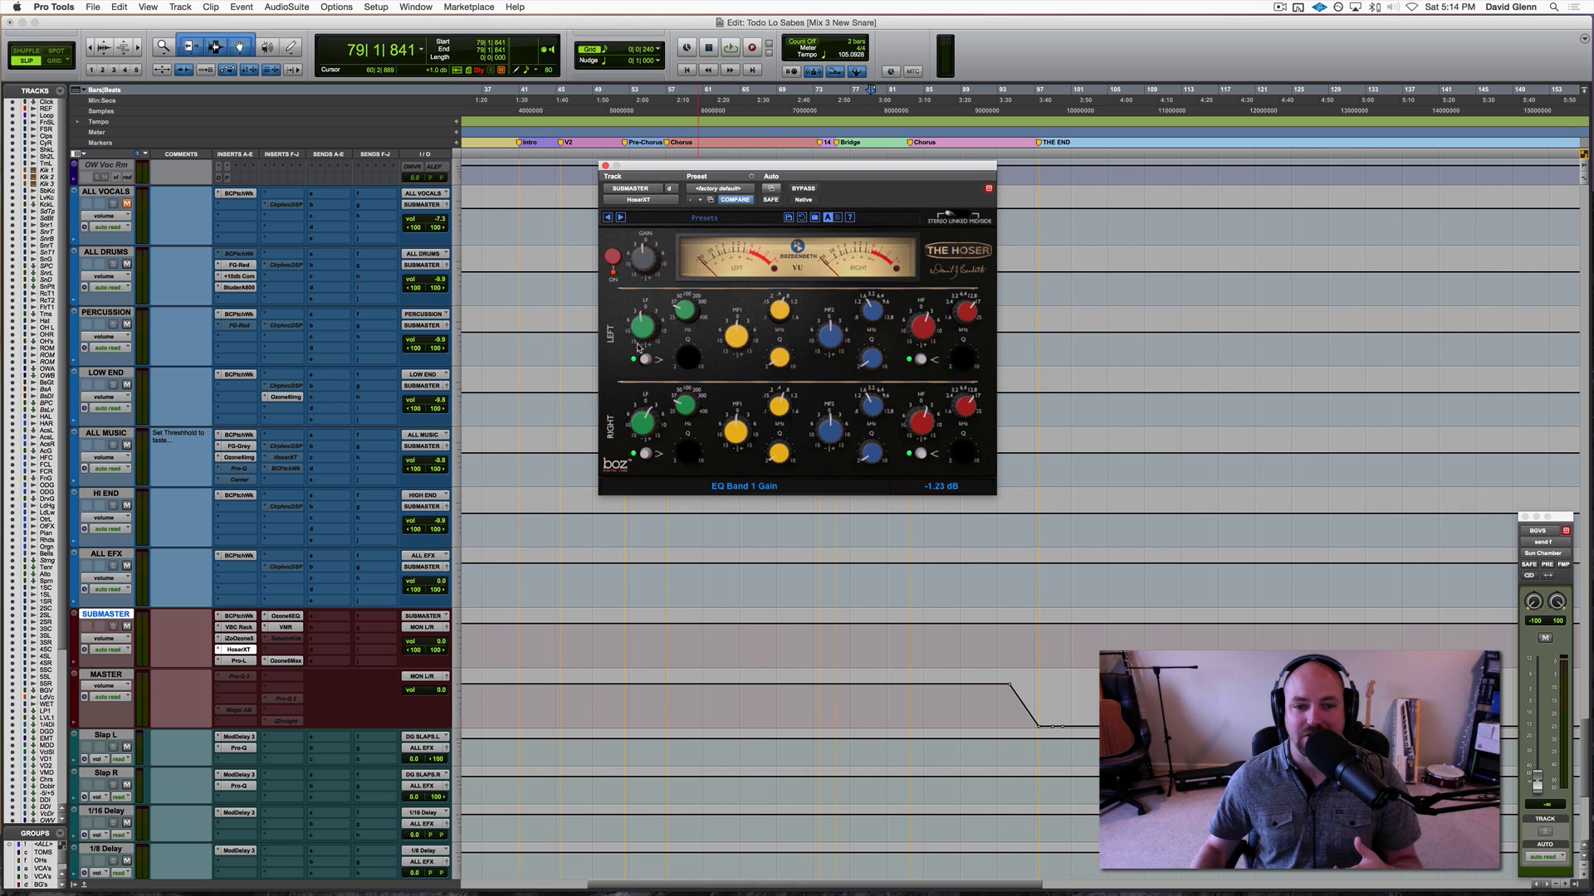
click(960, 217)
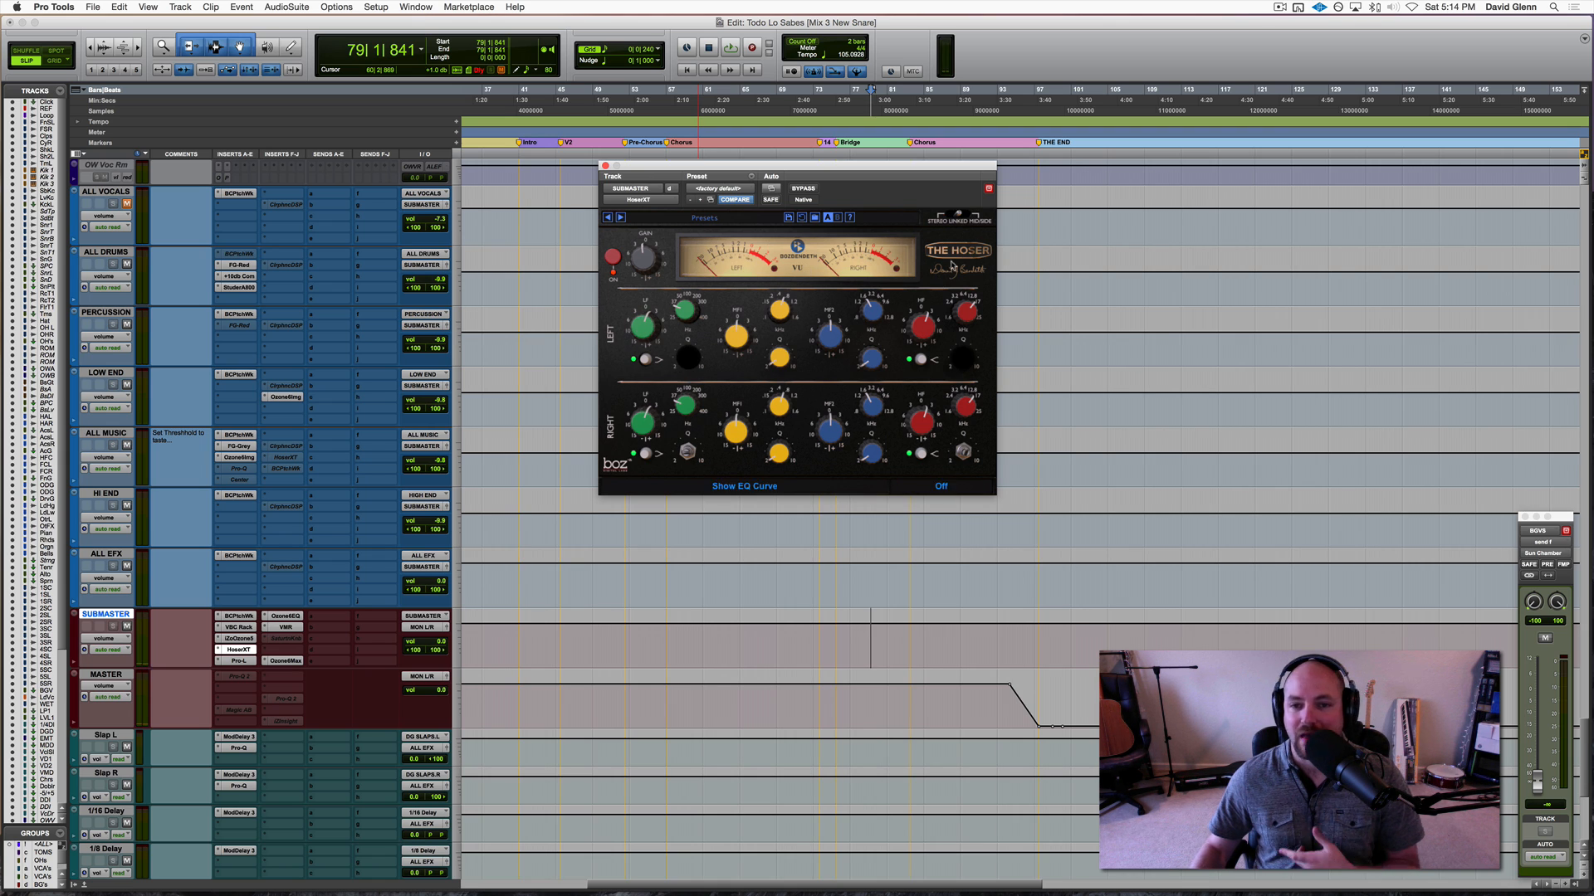
click(960, 215)
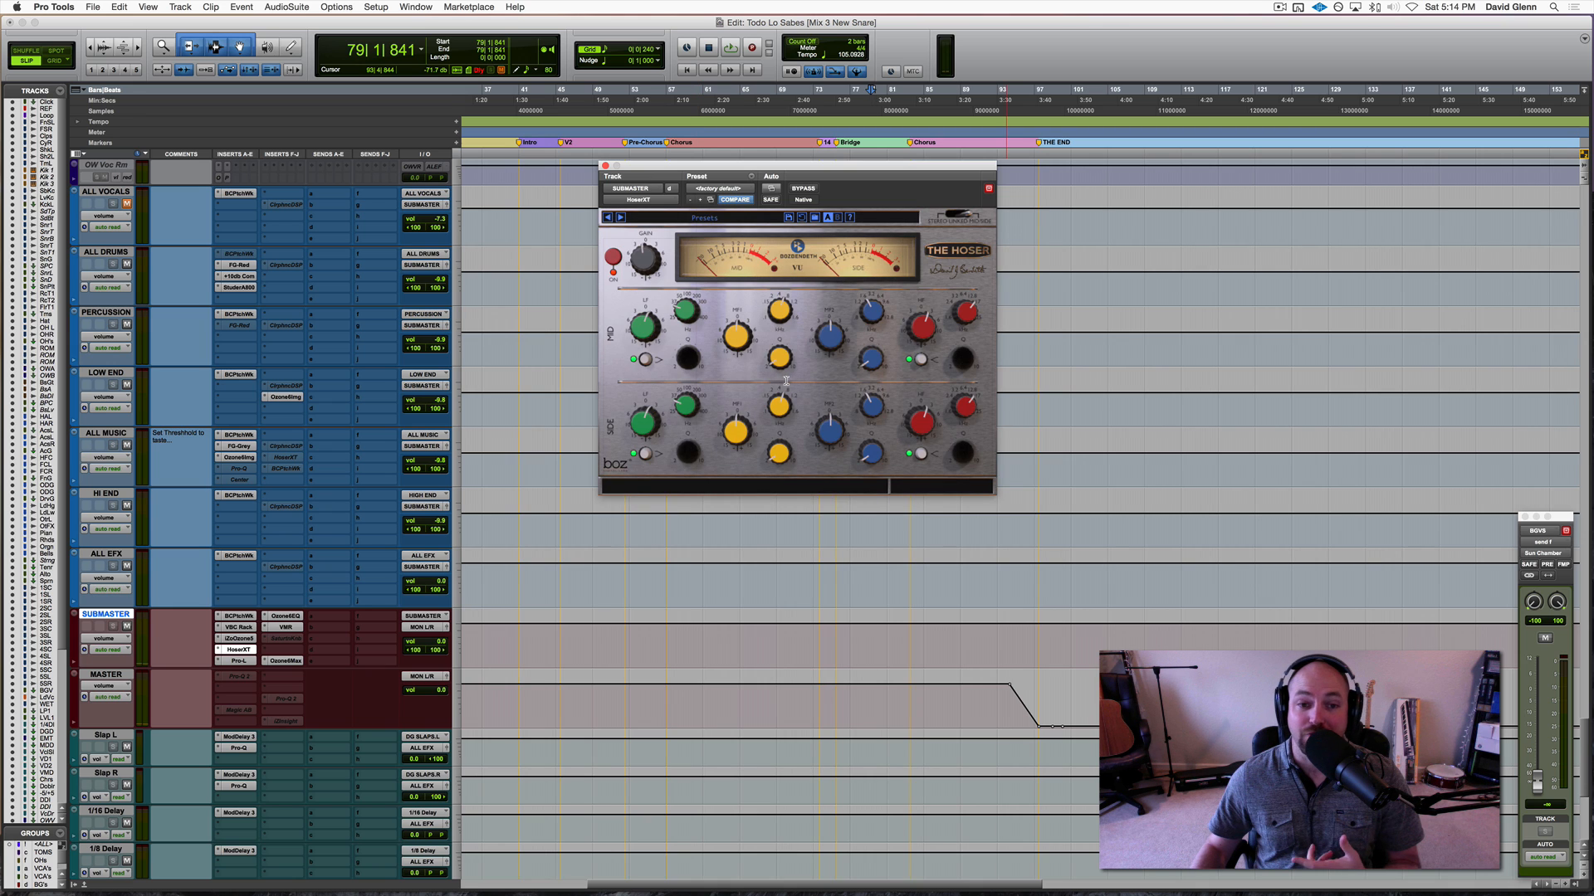
Step: Compare the final chorus with the Hoser EQ on SUBMASTER bypassed and active, and stop playback
drag(645, 326, 644, 325)
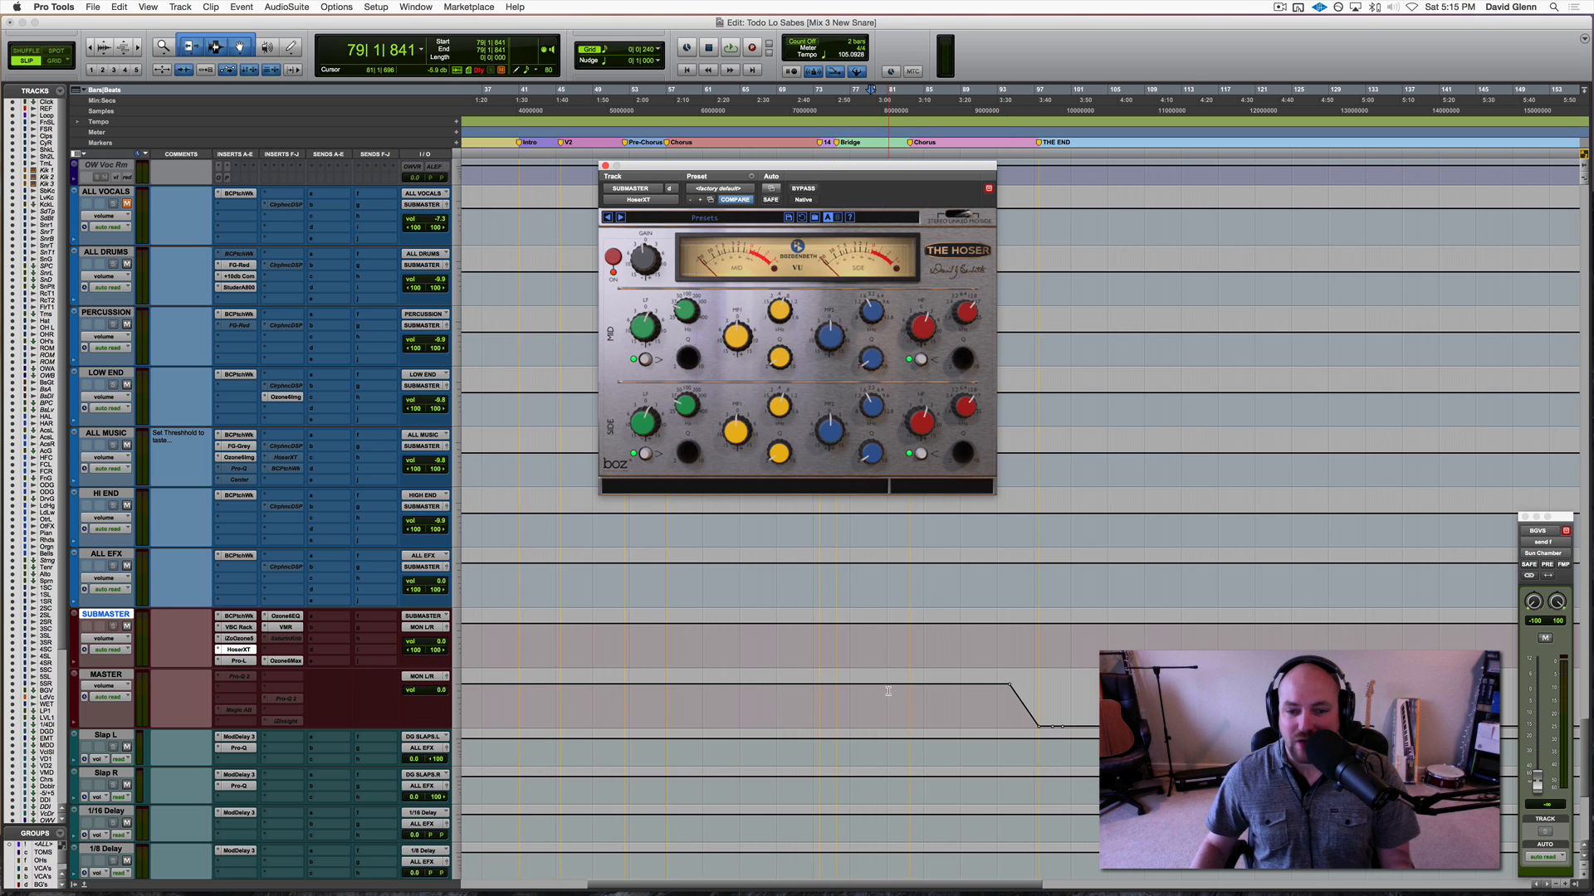
click(869, 634)
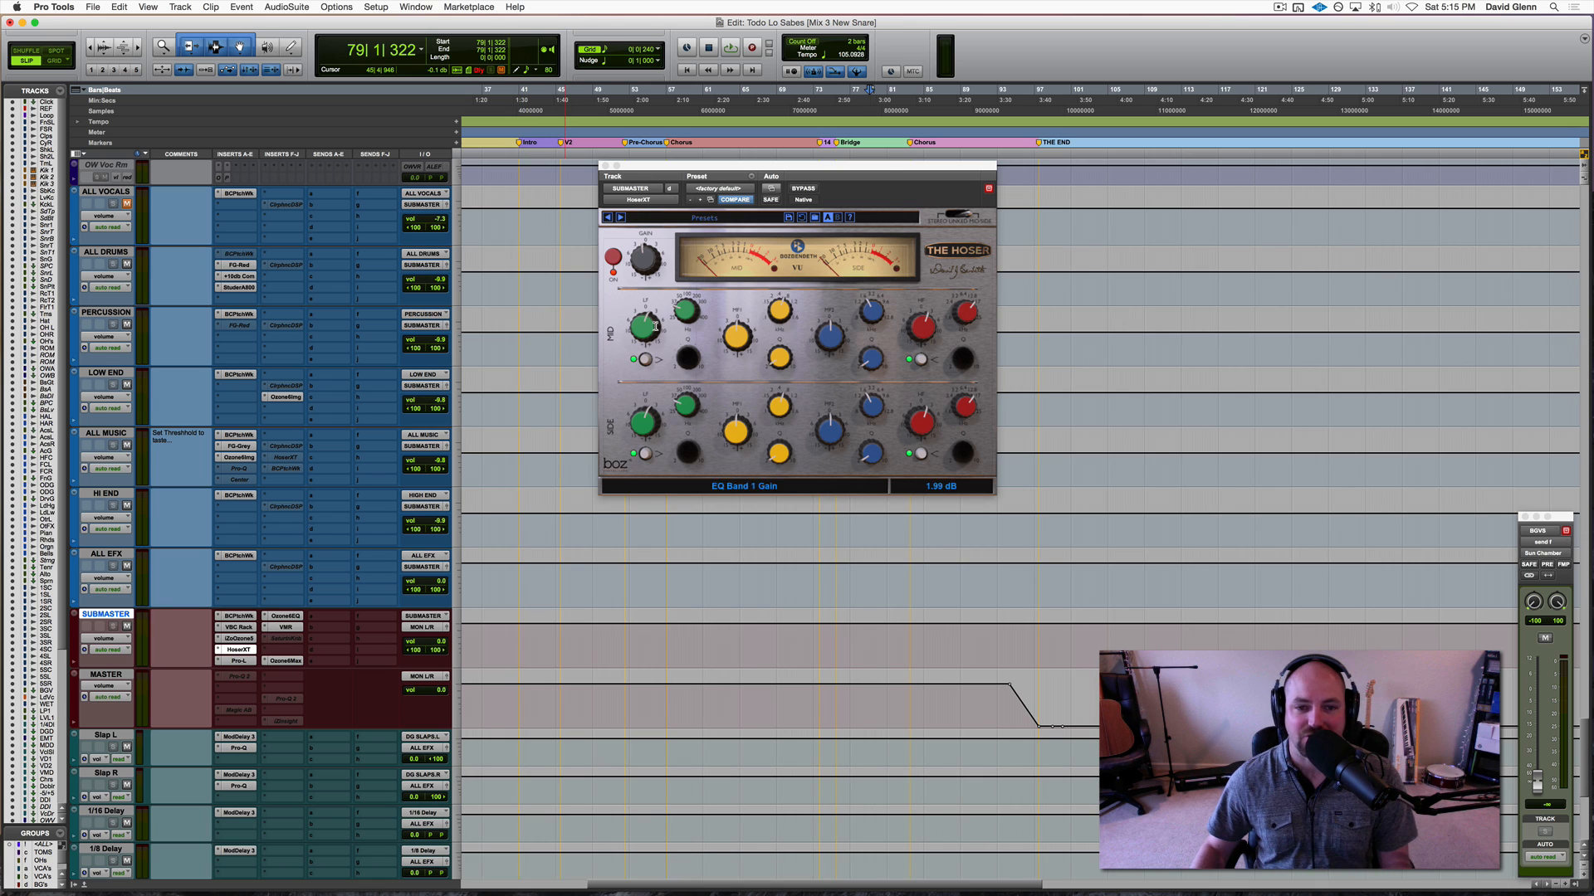
click(802, 189)
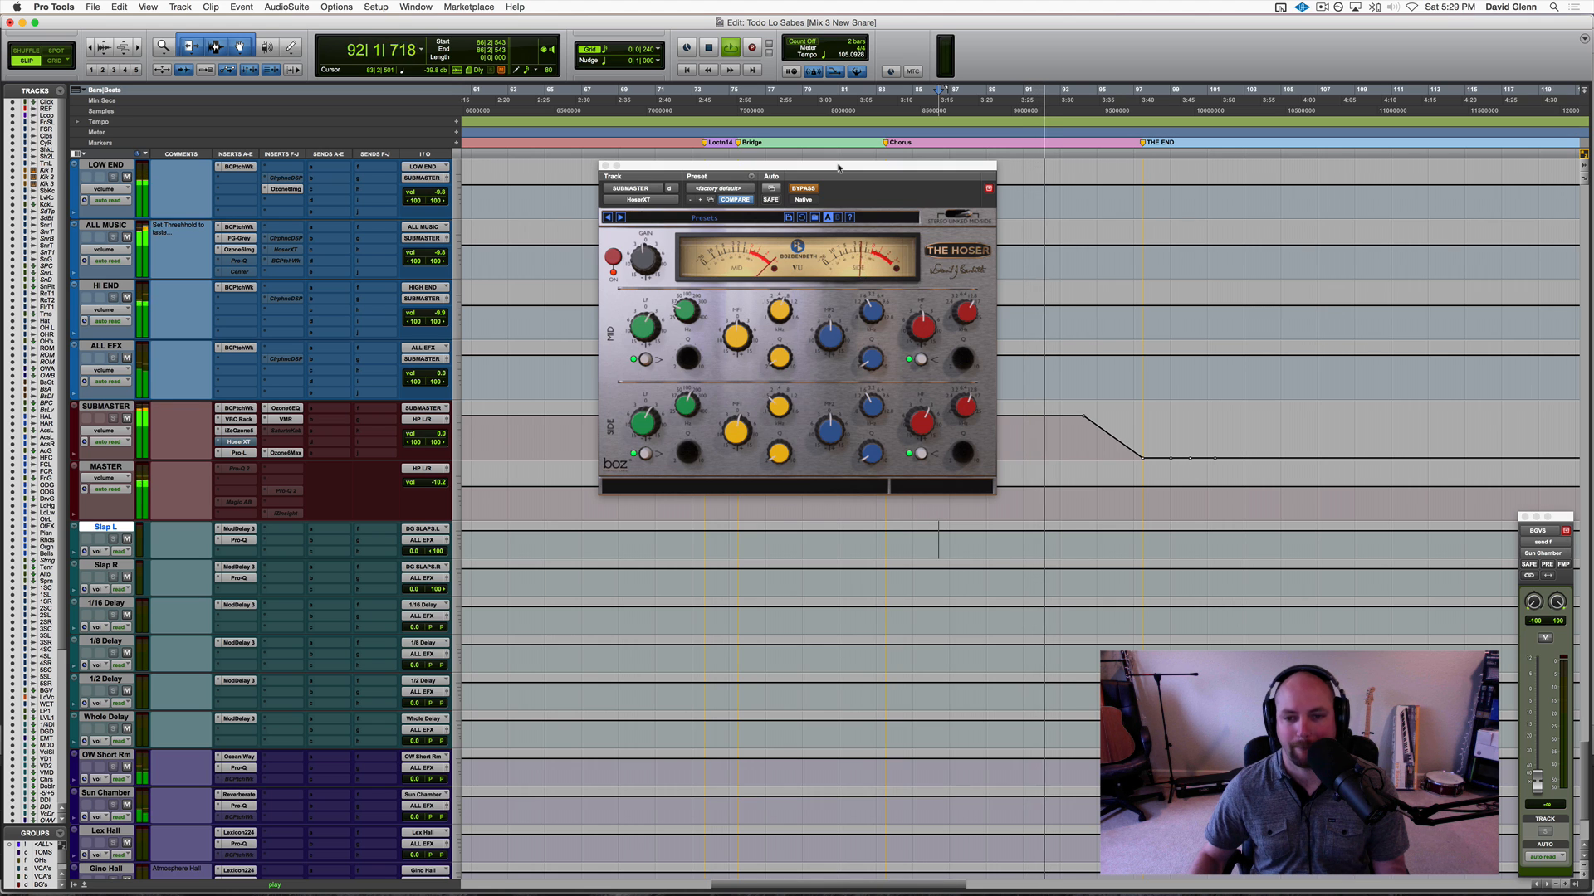
key(space)
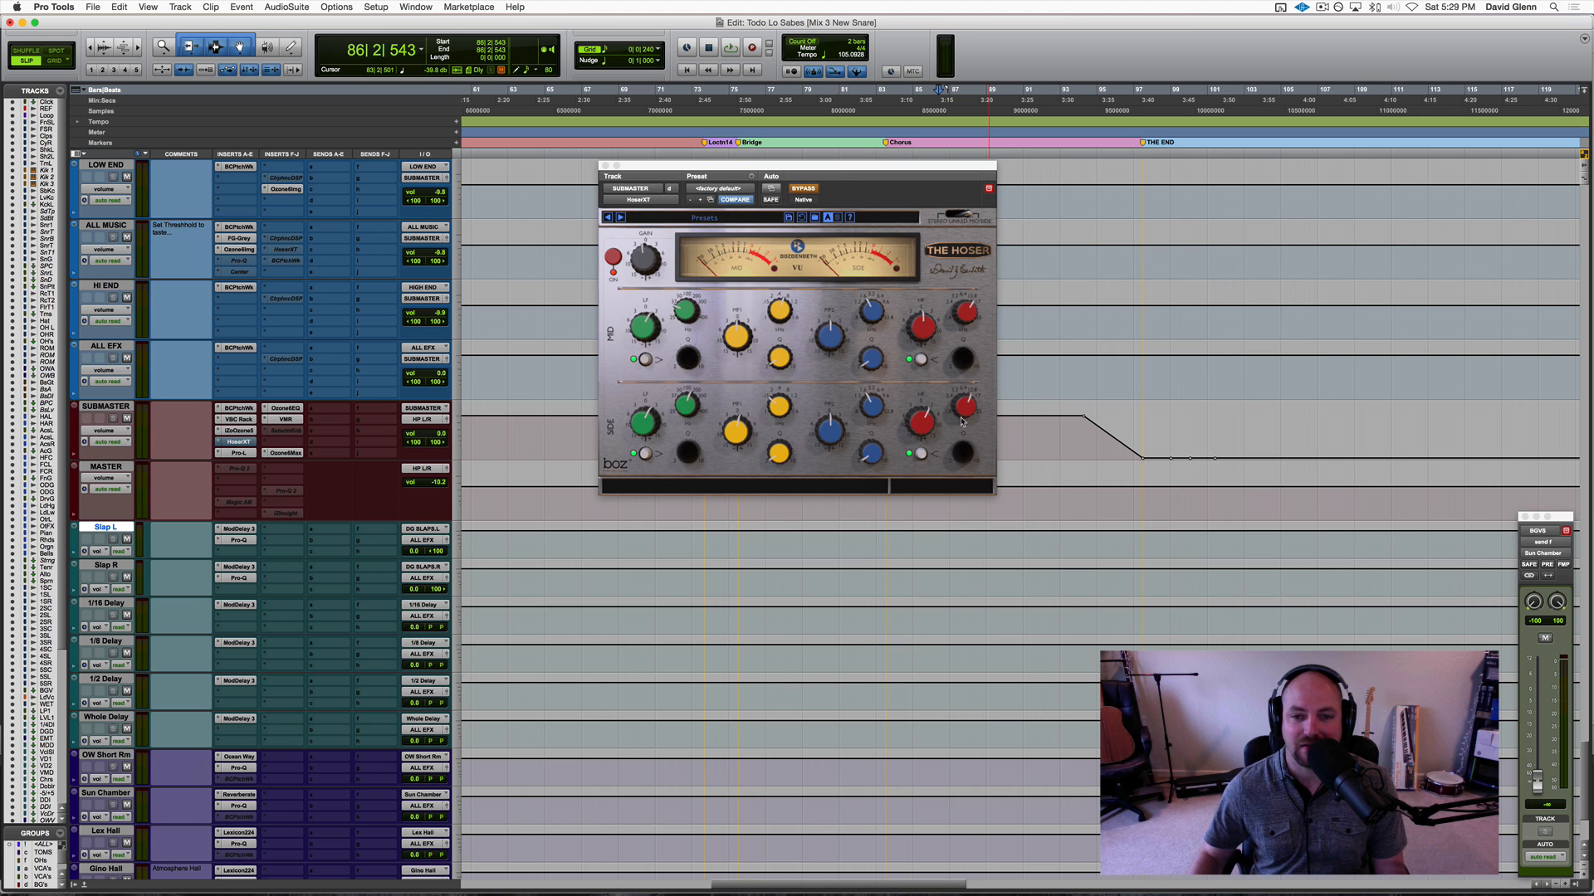
mouse_move(932, 407)
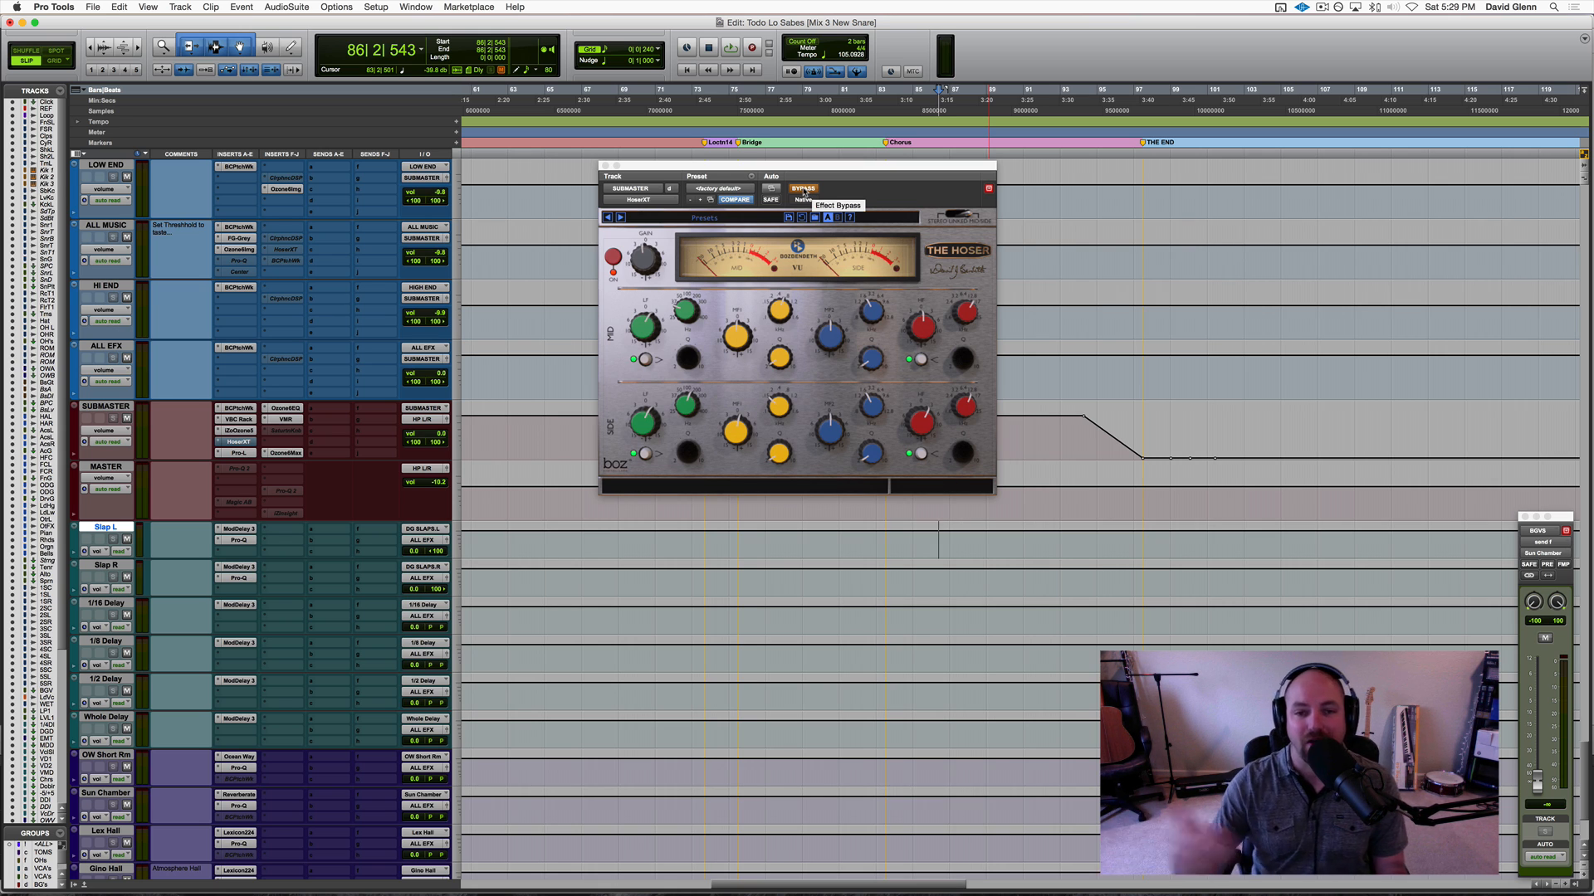
key(space)
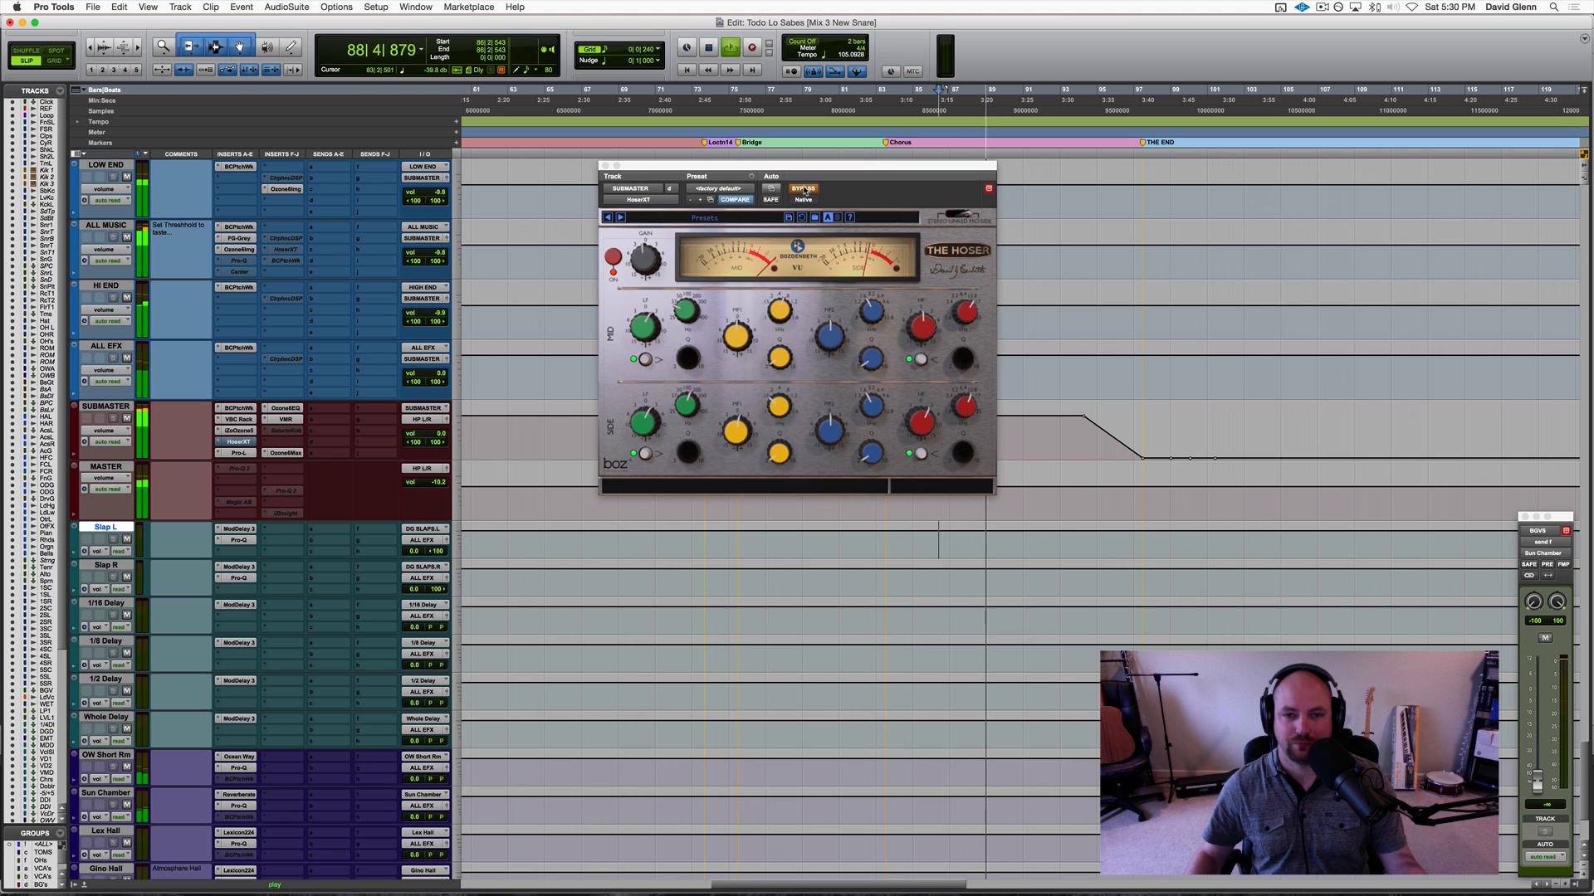
click(803, 189)
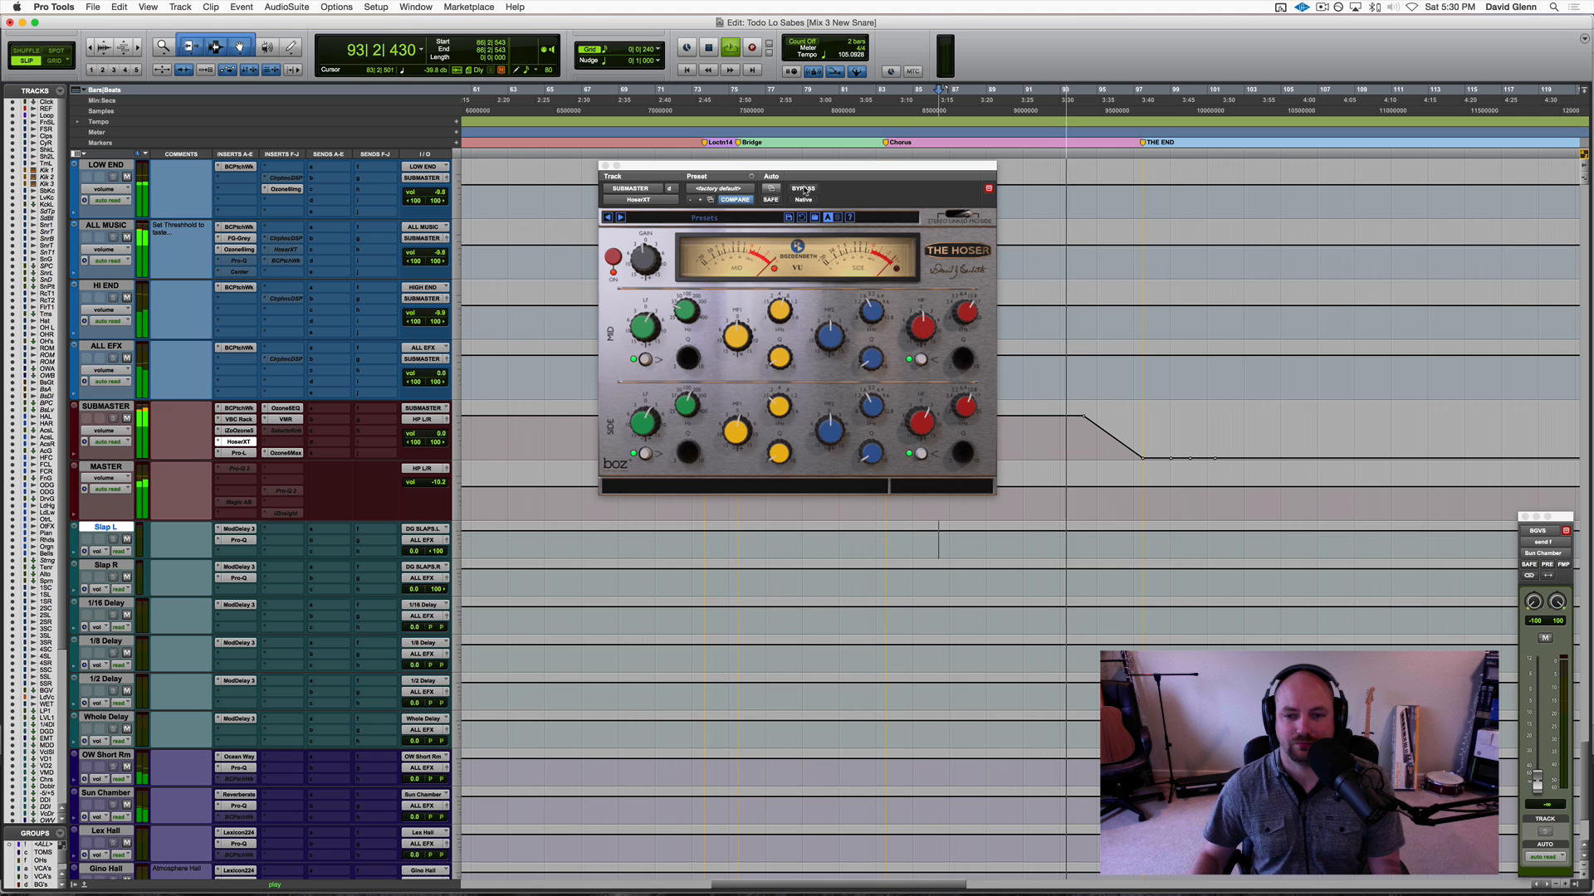
key(space)
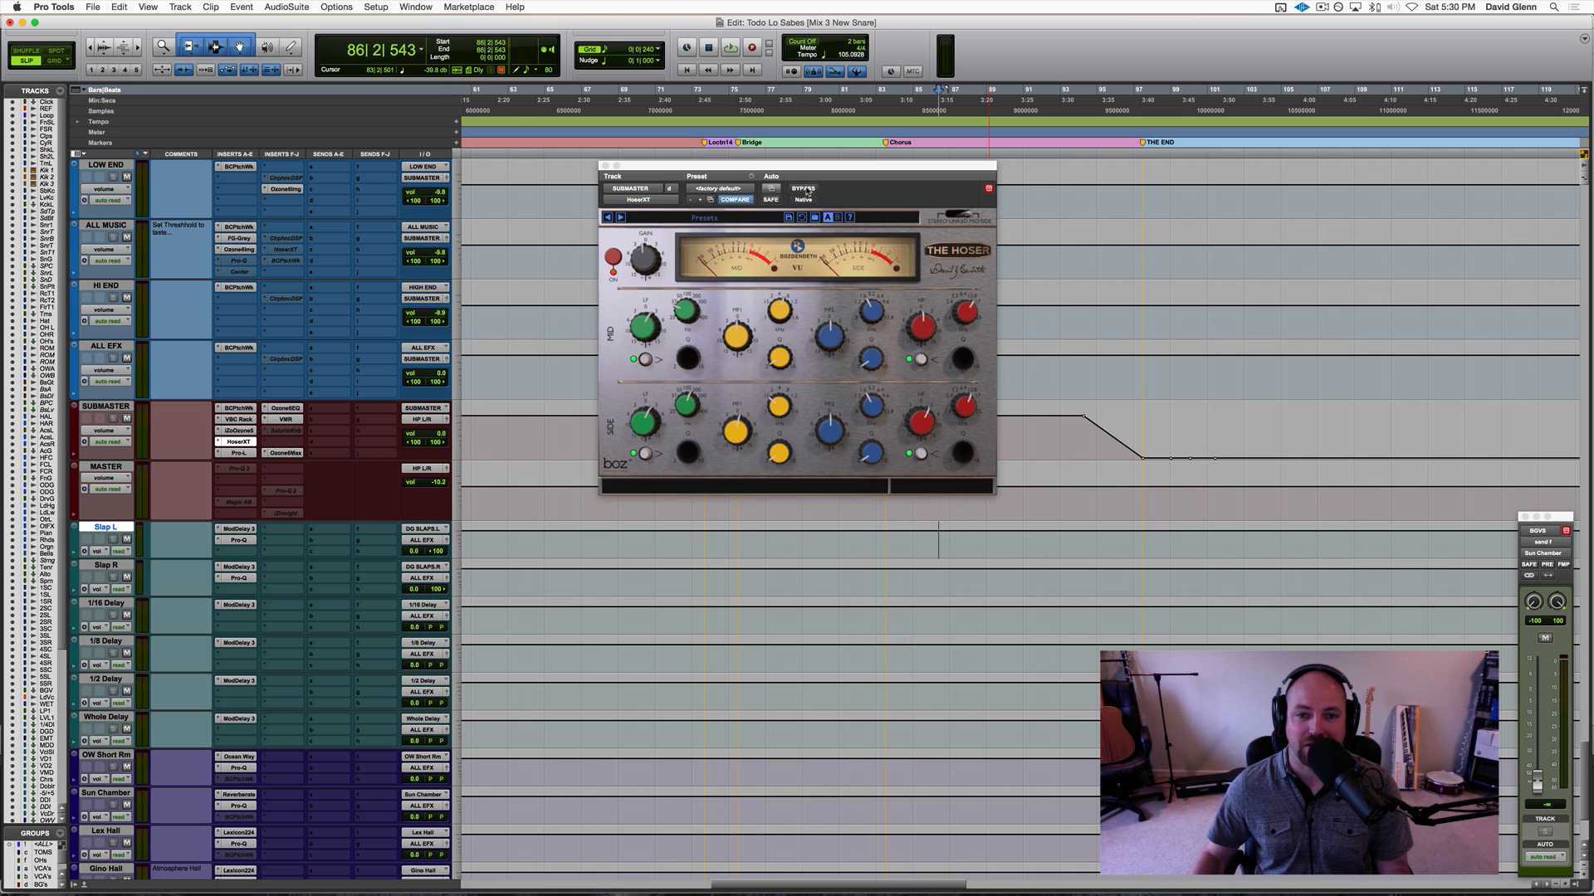
Step: Play the song from bar 63 with the Hoser EQ bypassed and re-enable it during playback
click(516, 429)
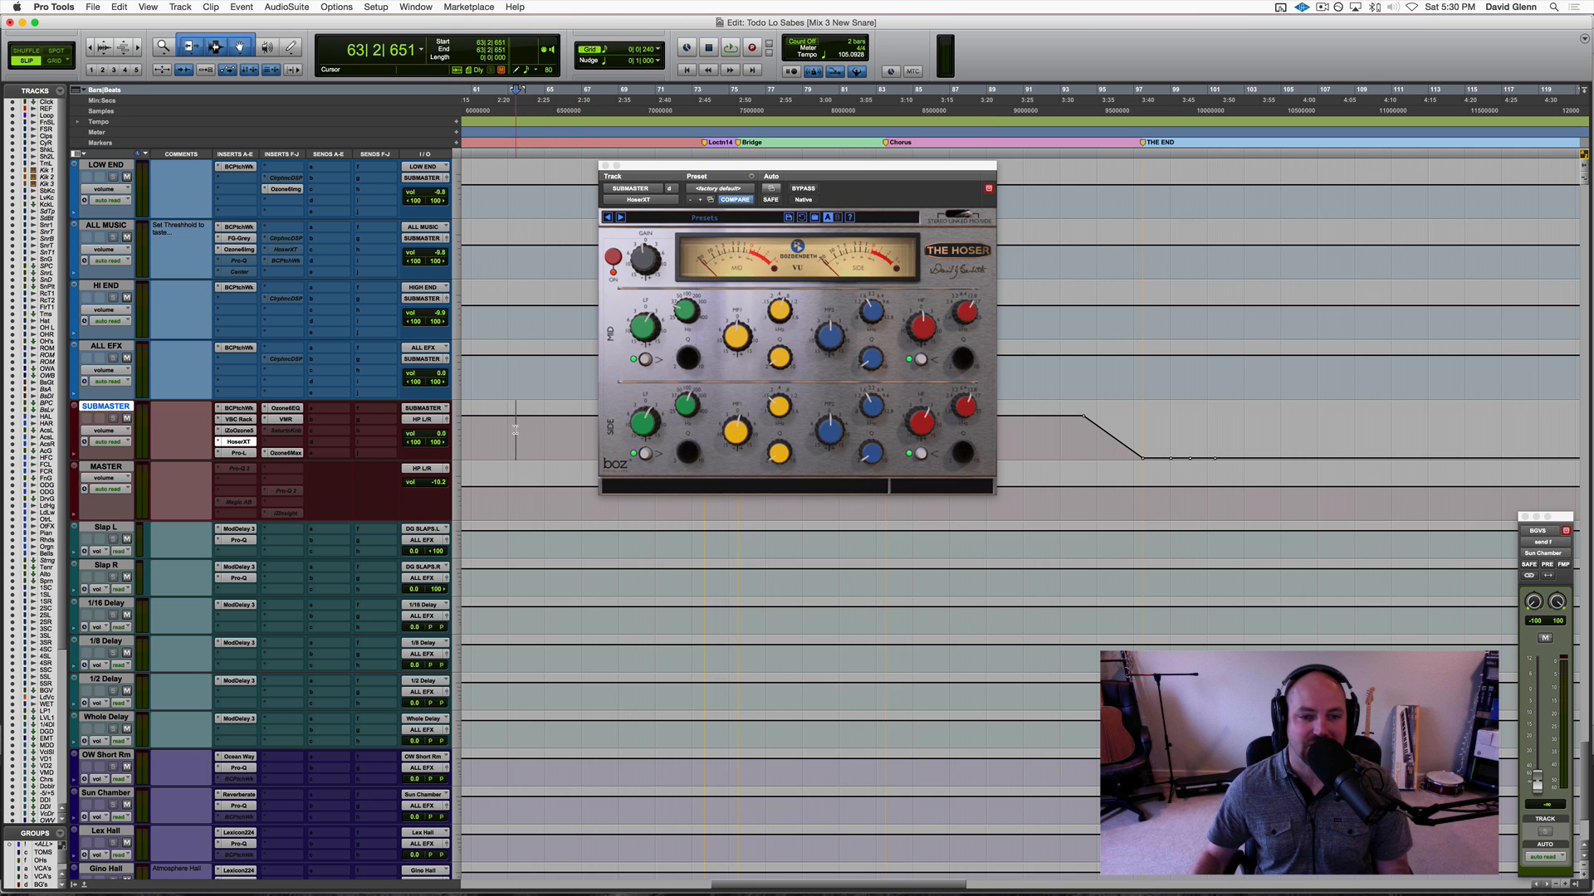
click(803, 188)
key(space)
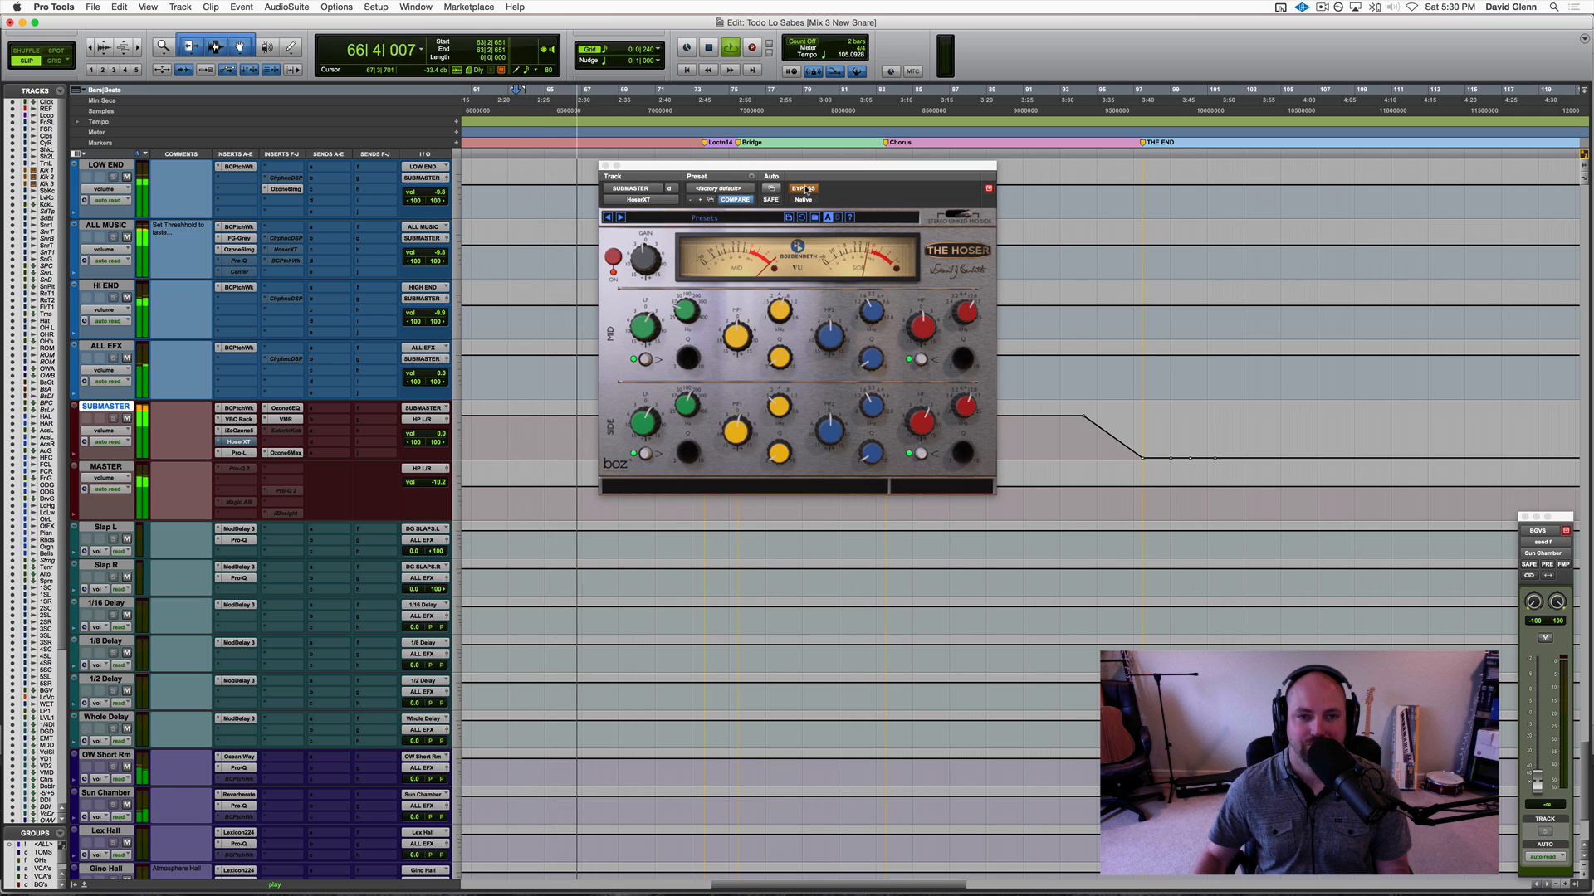
click(803, 189)
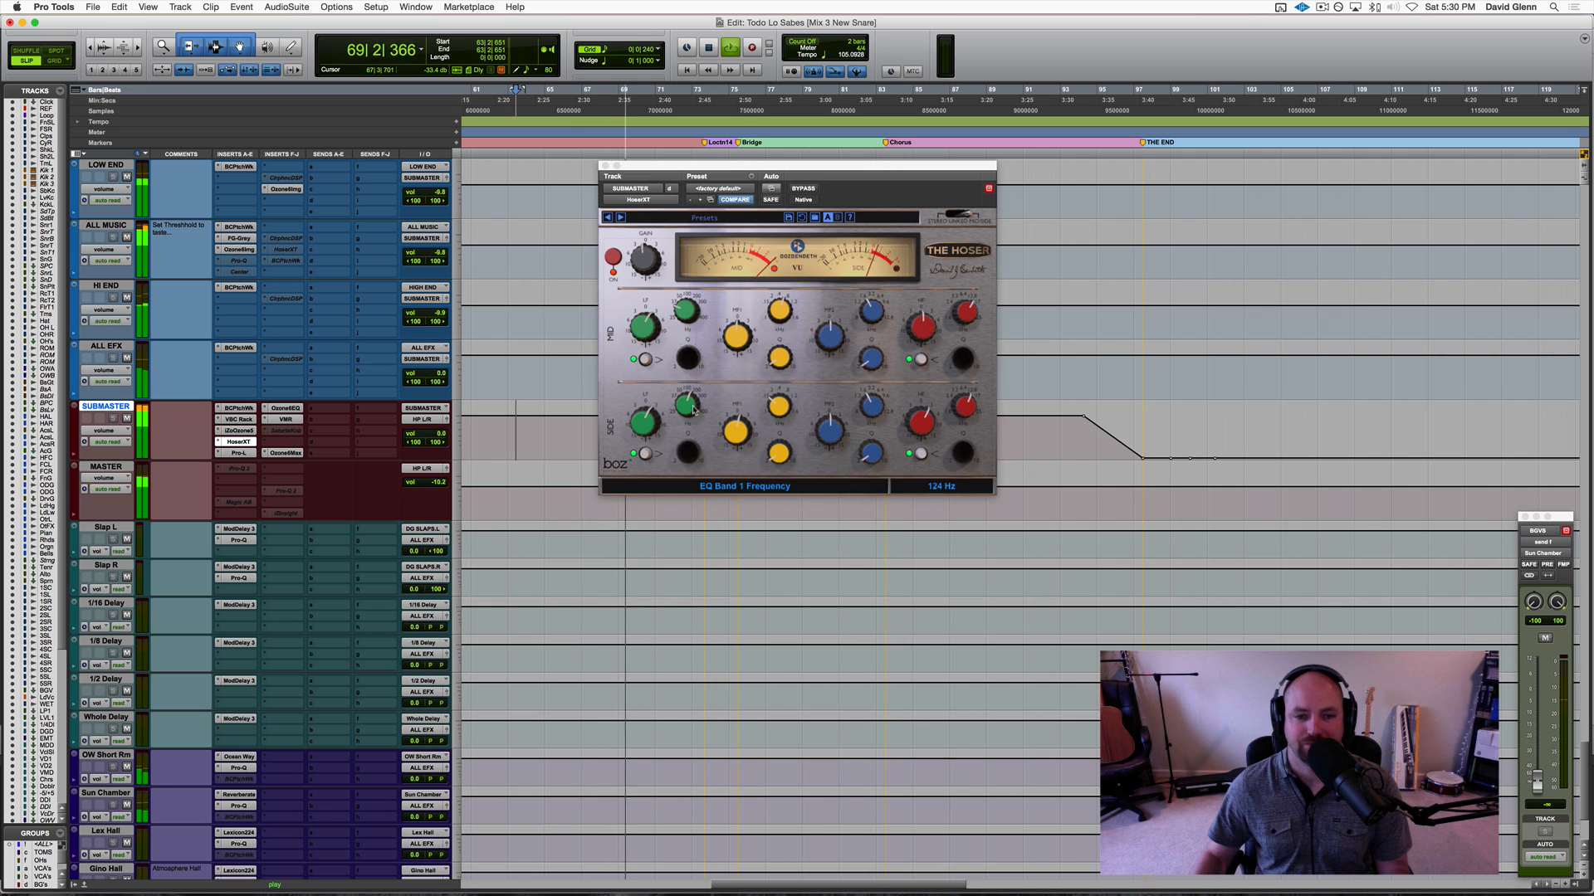
Step: Try boosting the Hoser's side-channel high band to 6.49 dB during playback, stop the song and lower the boost
click(641, 423)
drag(641, 424, 730, 415)
click(734, 427)
mouse_move(842, 429)
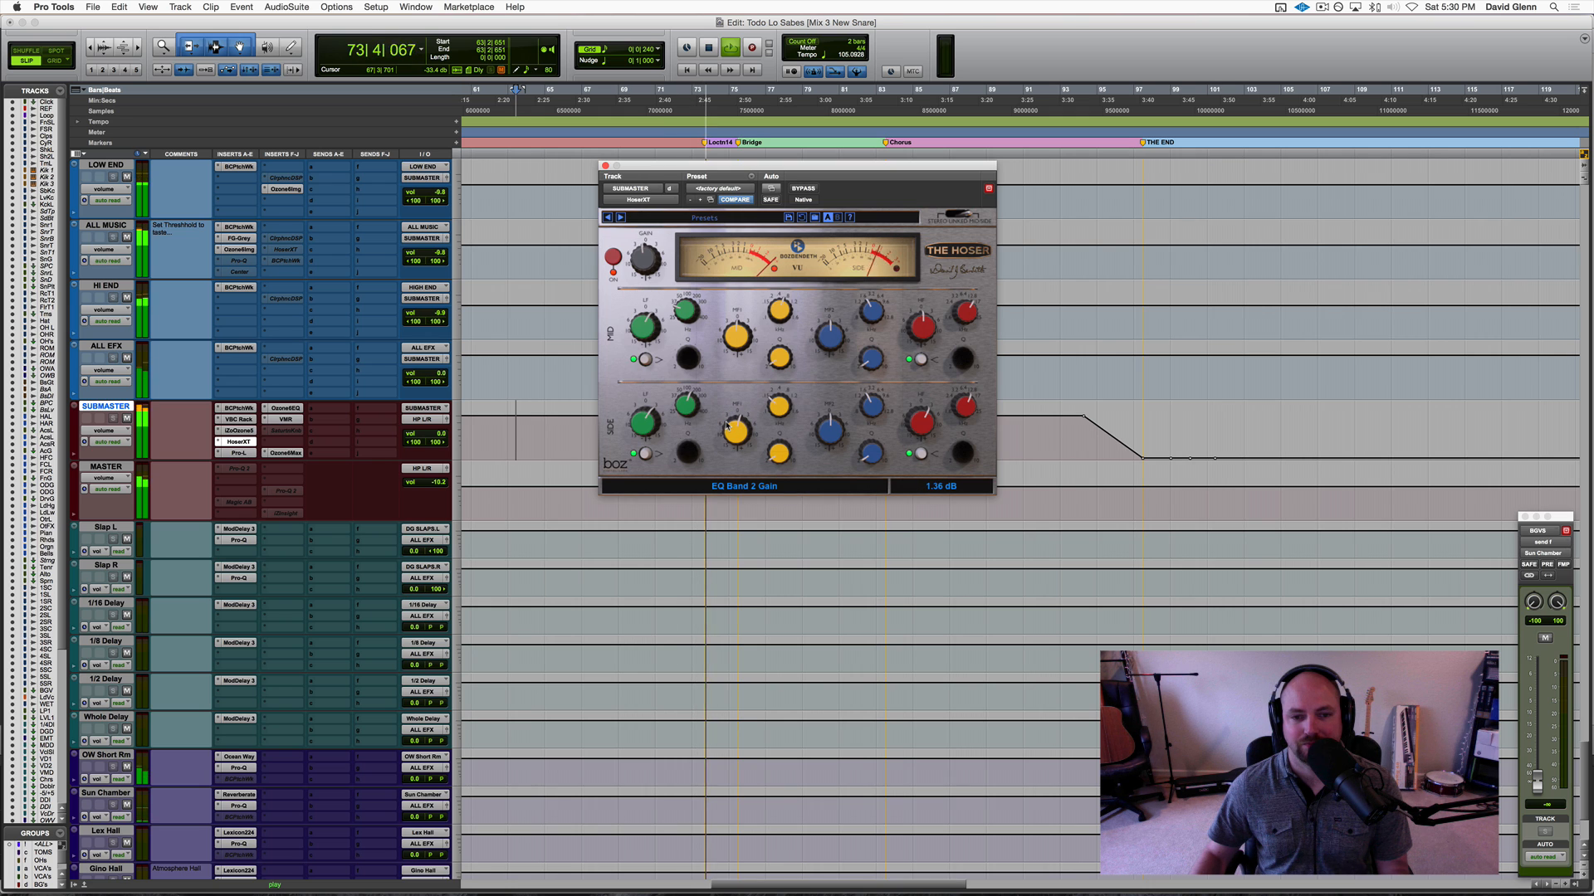
mouse_move(913, 409)
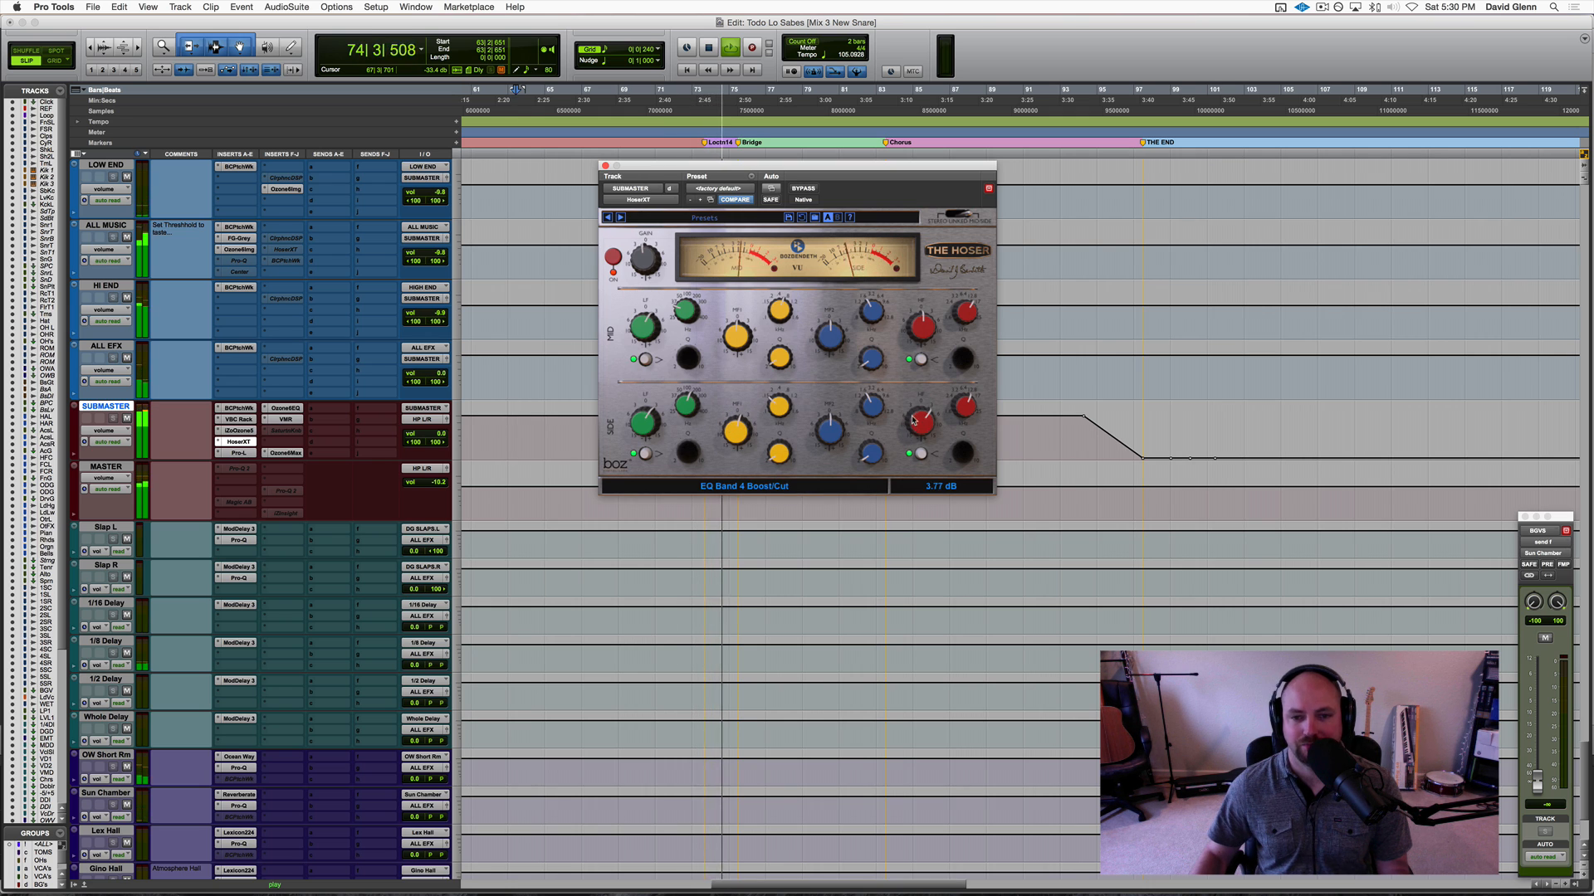
drag(913, 408, 917, 415)
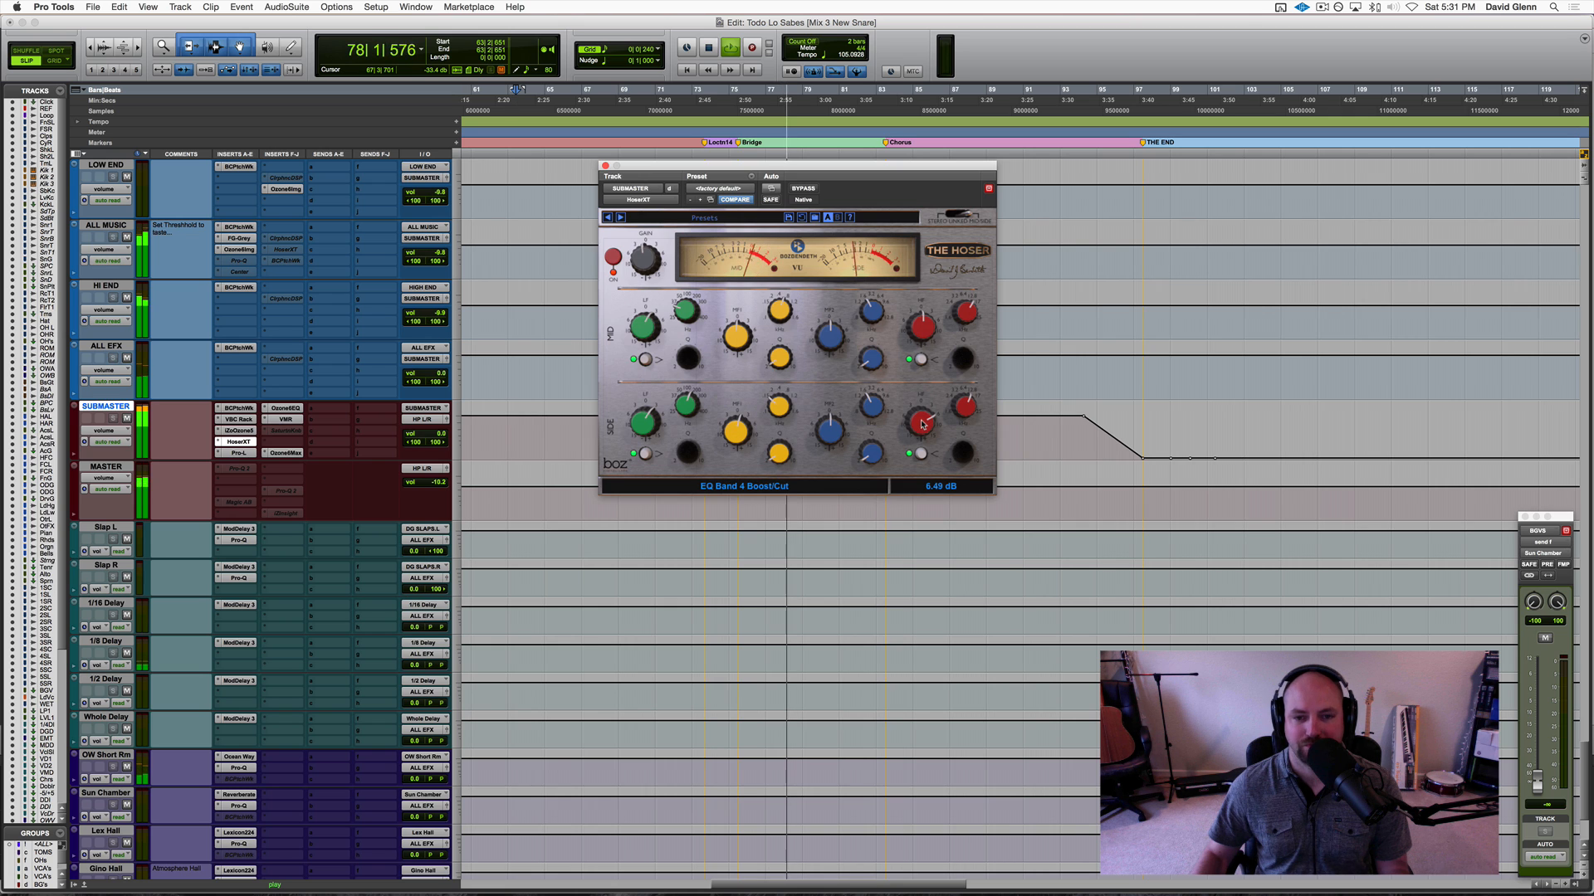
key(space)
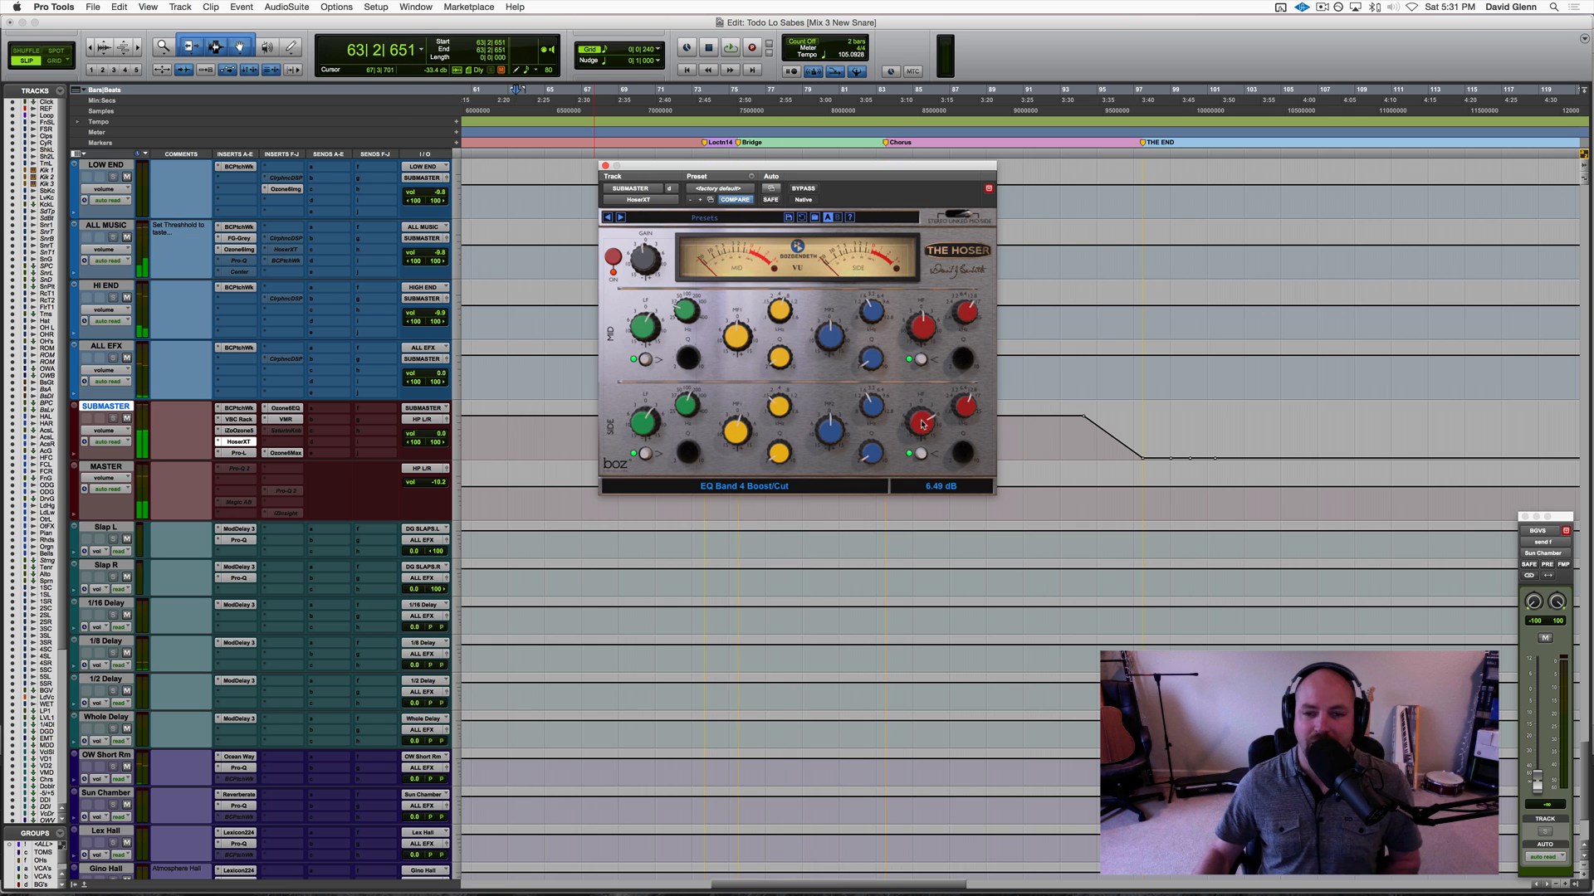
drag(918, 428, 916, 432)
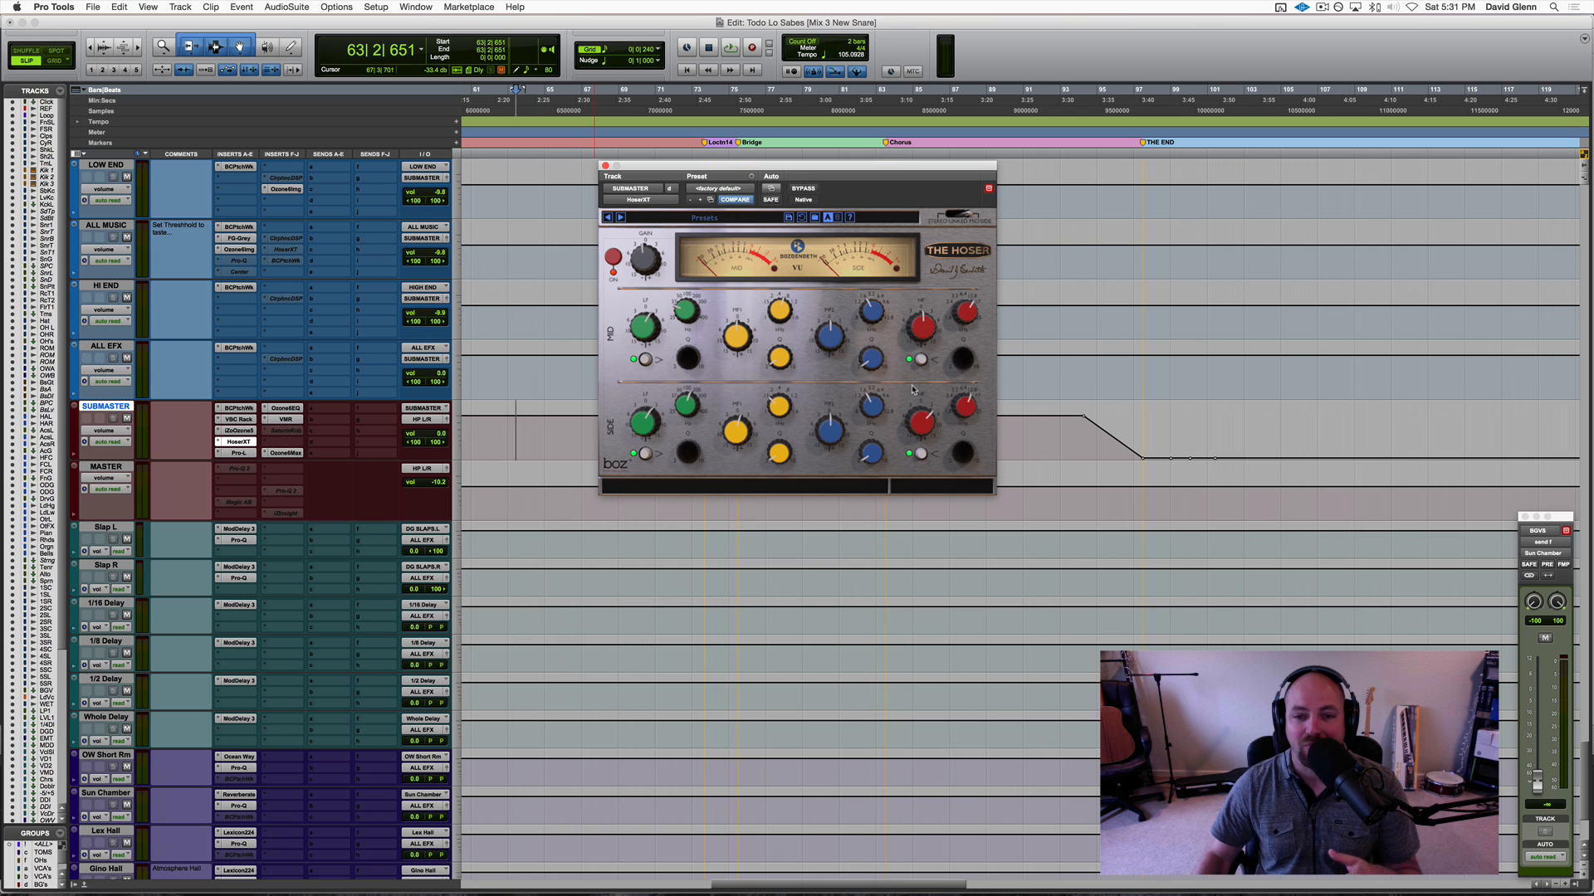
Step: Show the EQ curve overlay in the Hoser and try adjusting the mid channel's high-band boost
click(960, 255)
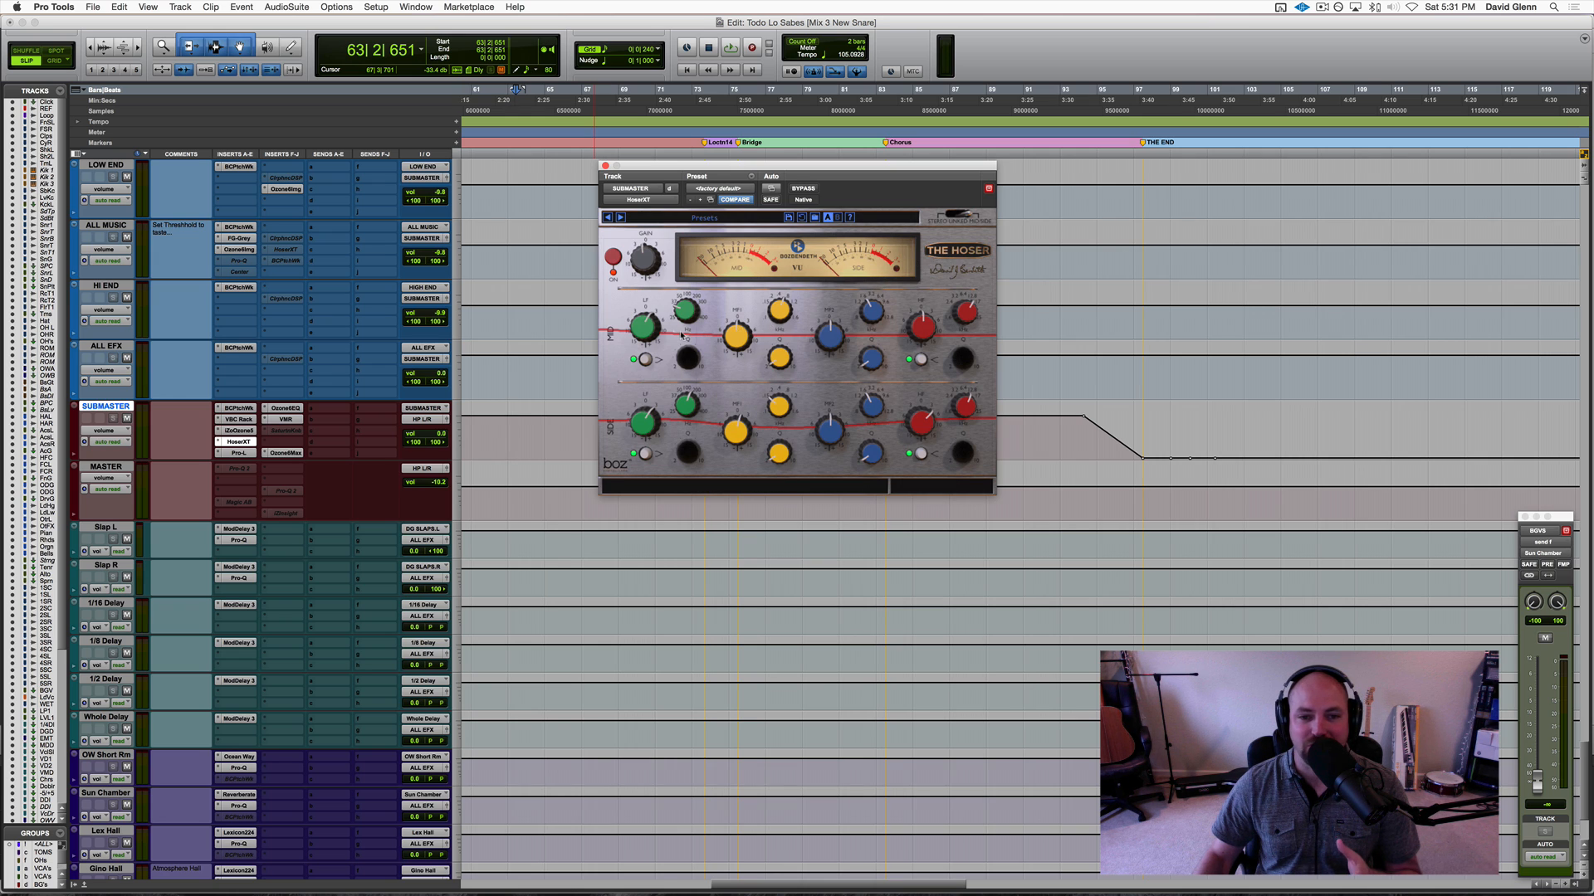
click(962, 255)
click(962, 255)
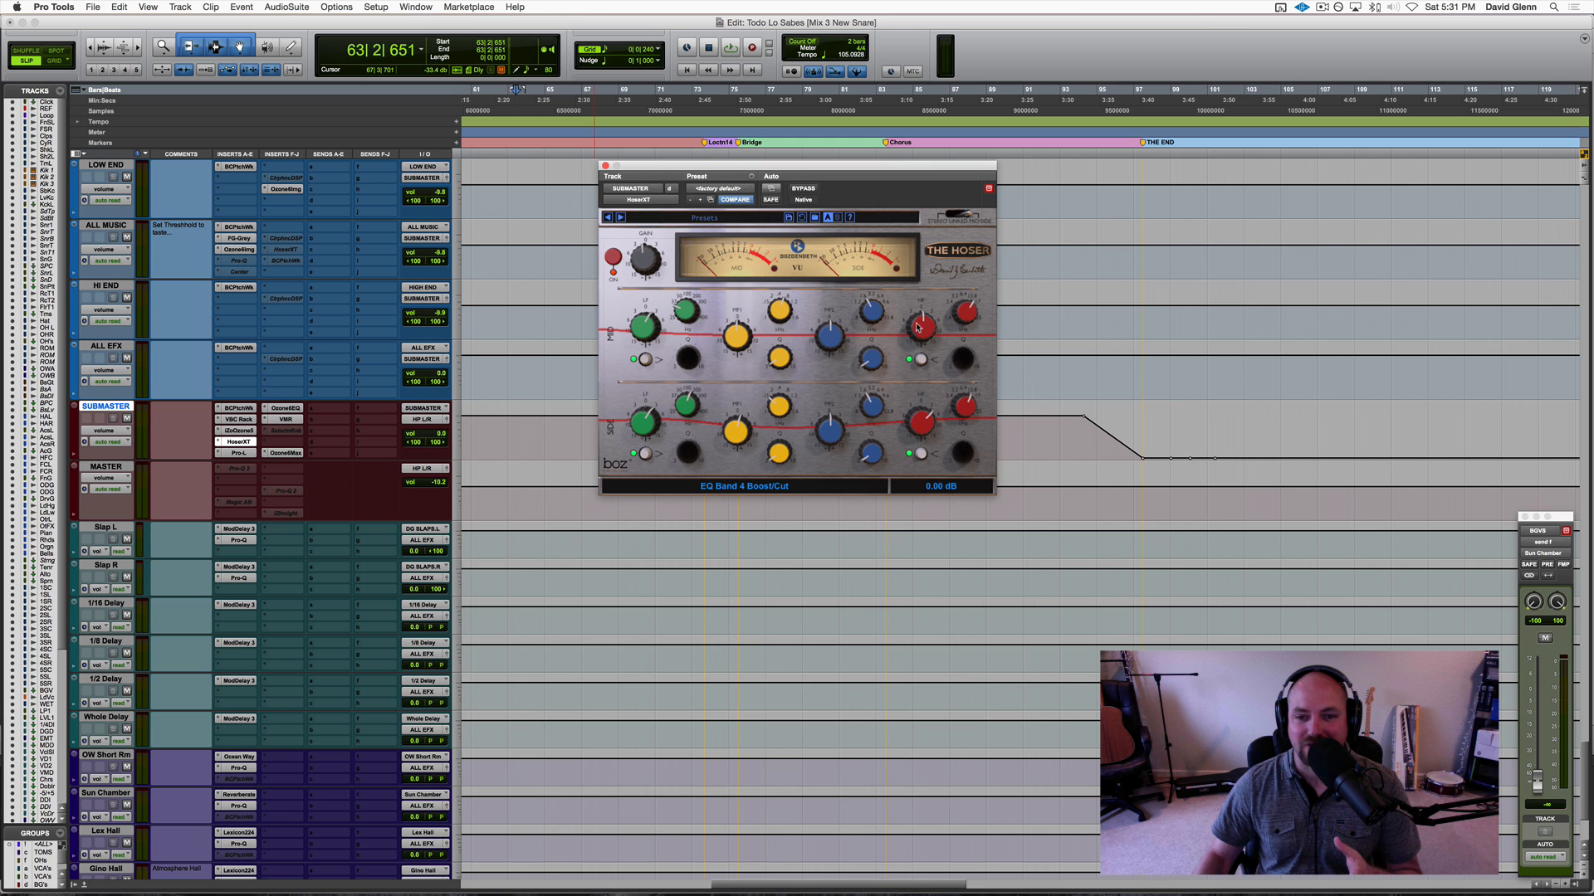
drag(917, 326, 920, 316)
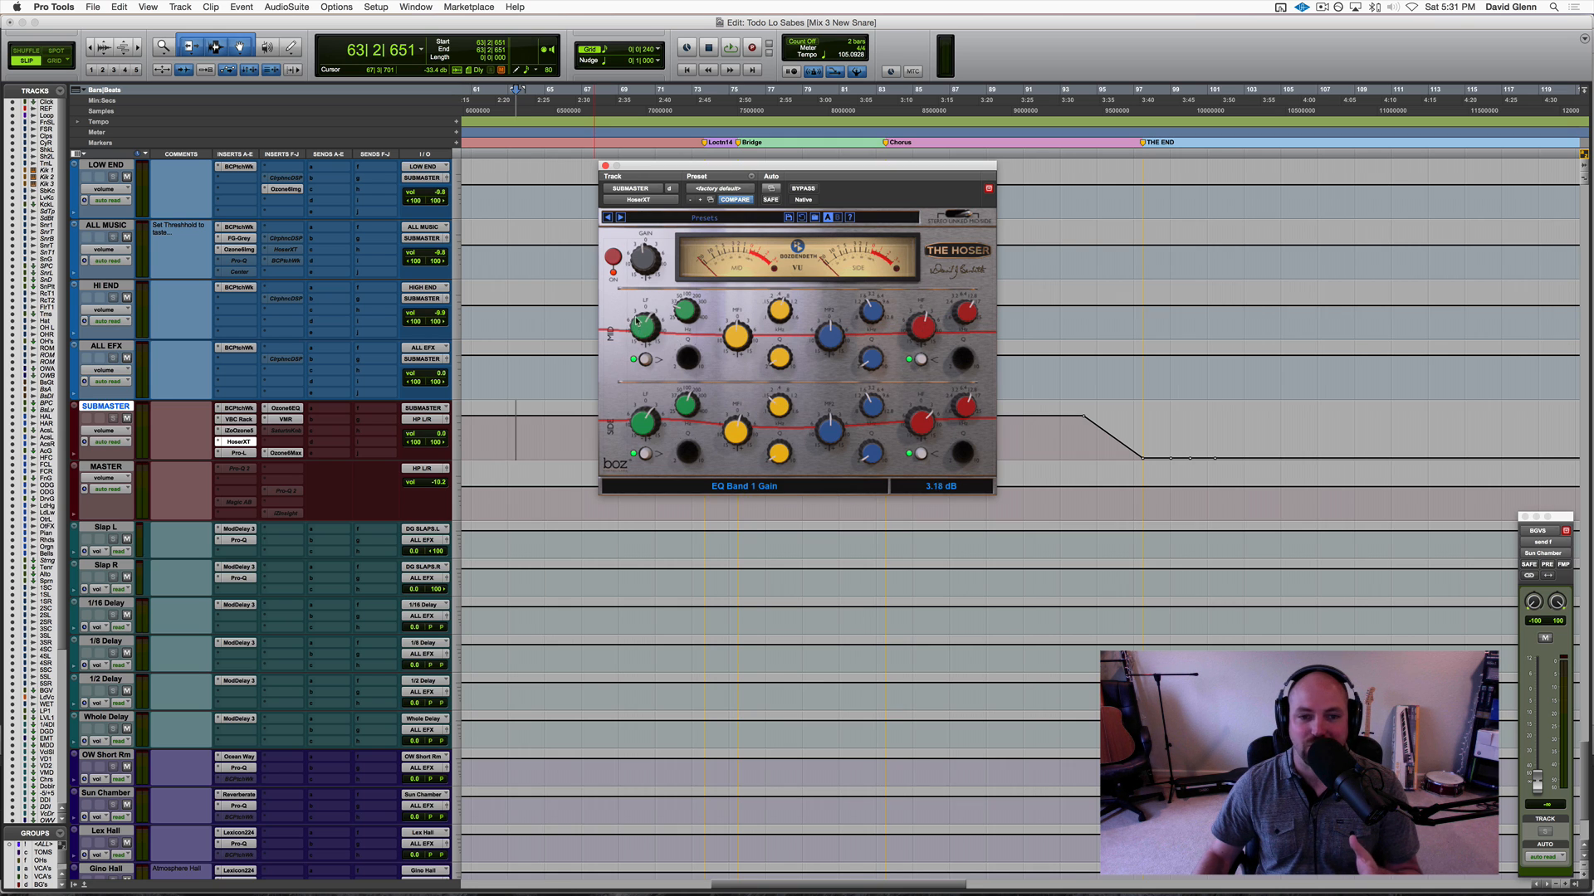
Step: Try the mid channel's low band in bell mode at 65 Hz, return it to shelf mode and close the plug-in
click(646, 361)
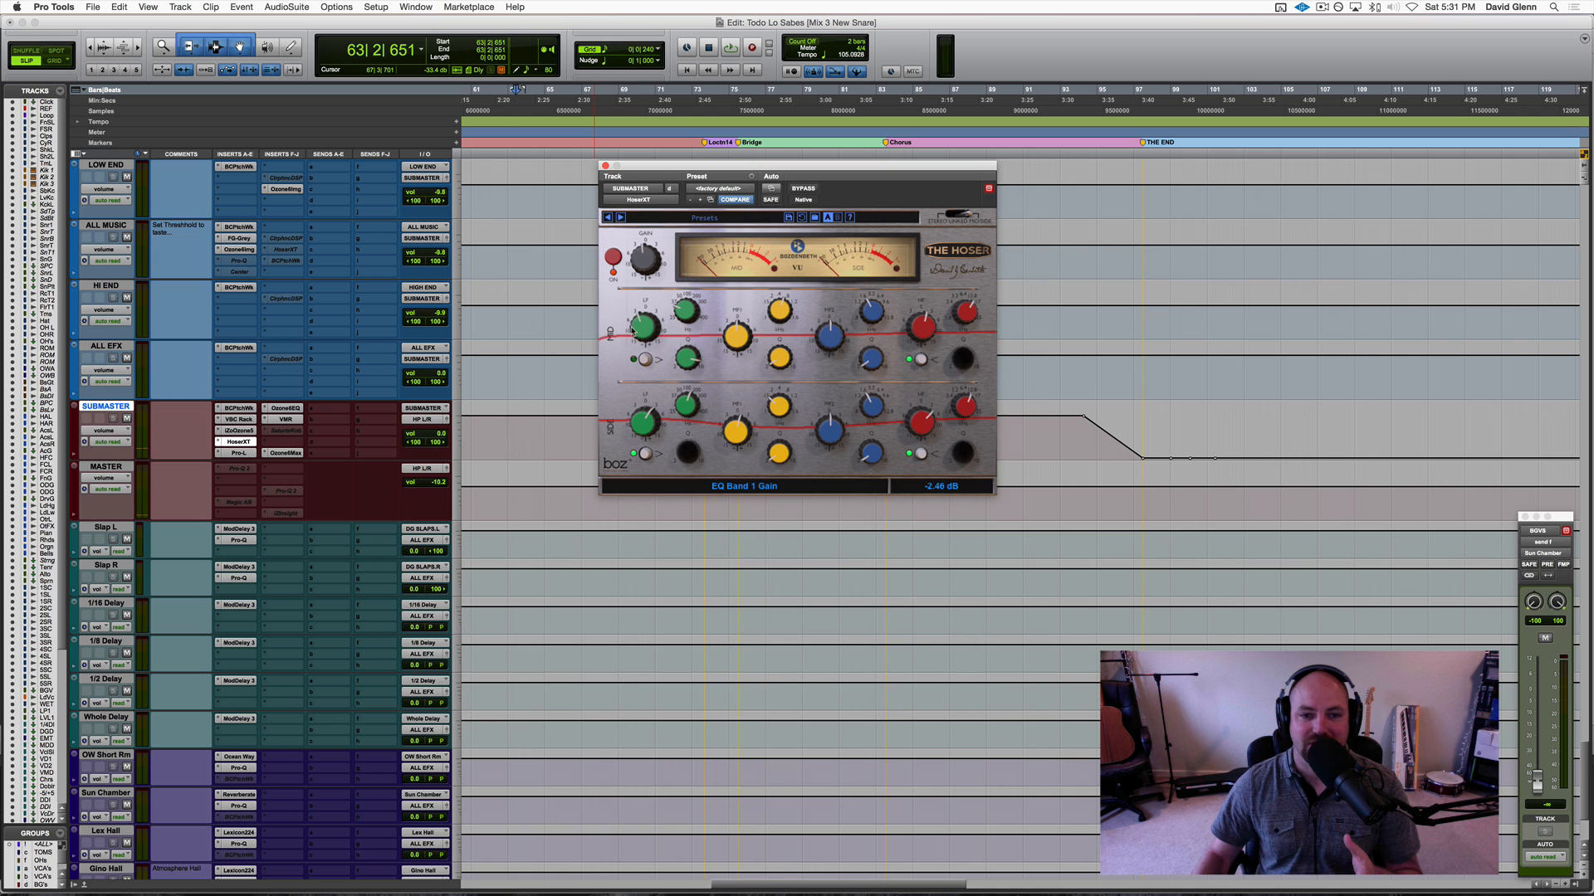
drag(688, 316, 688, 281)
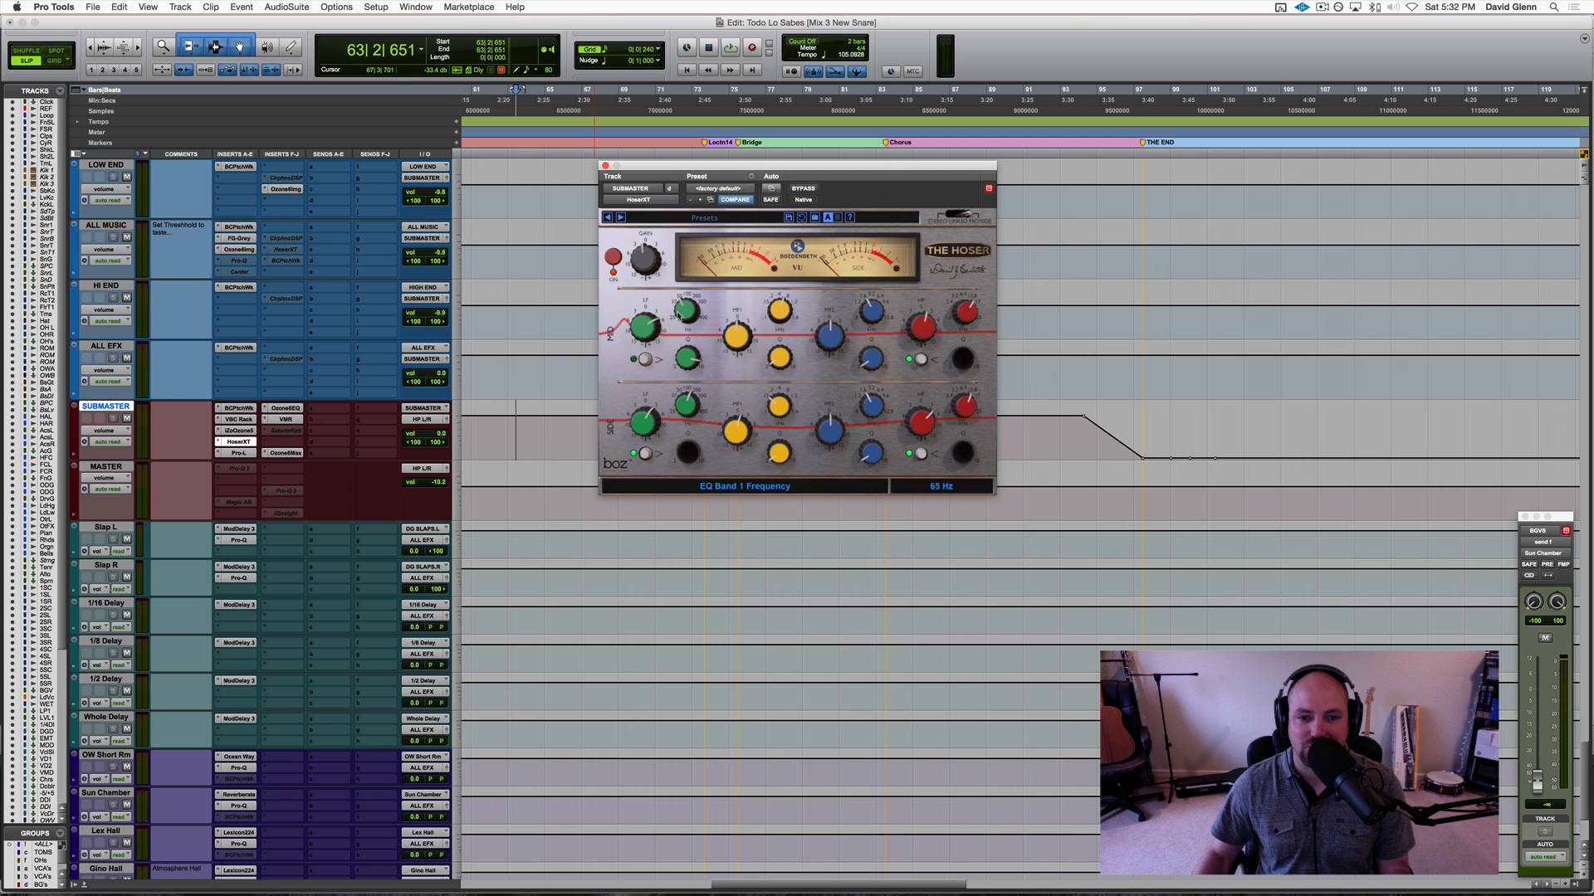
click(635, 361)
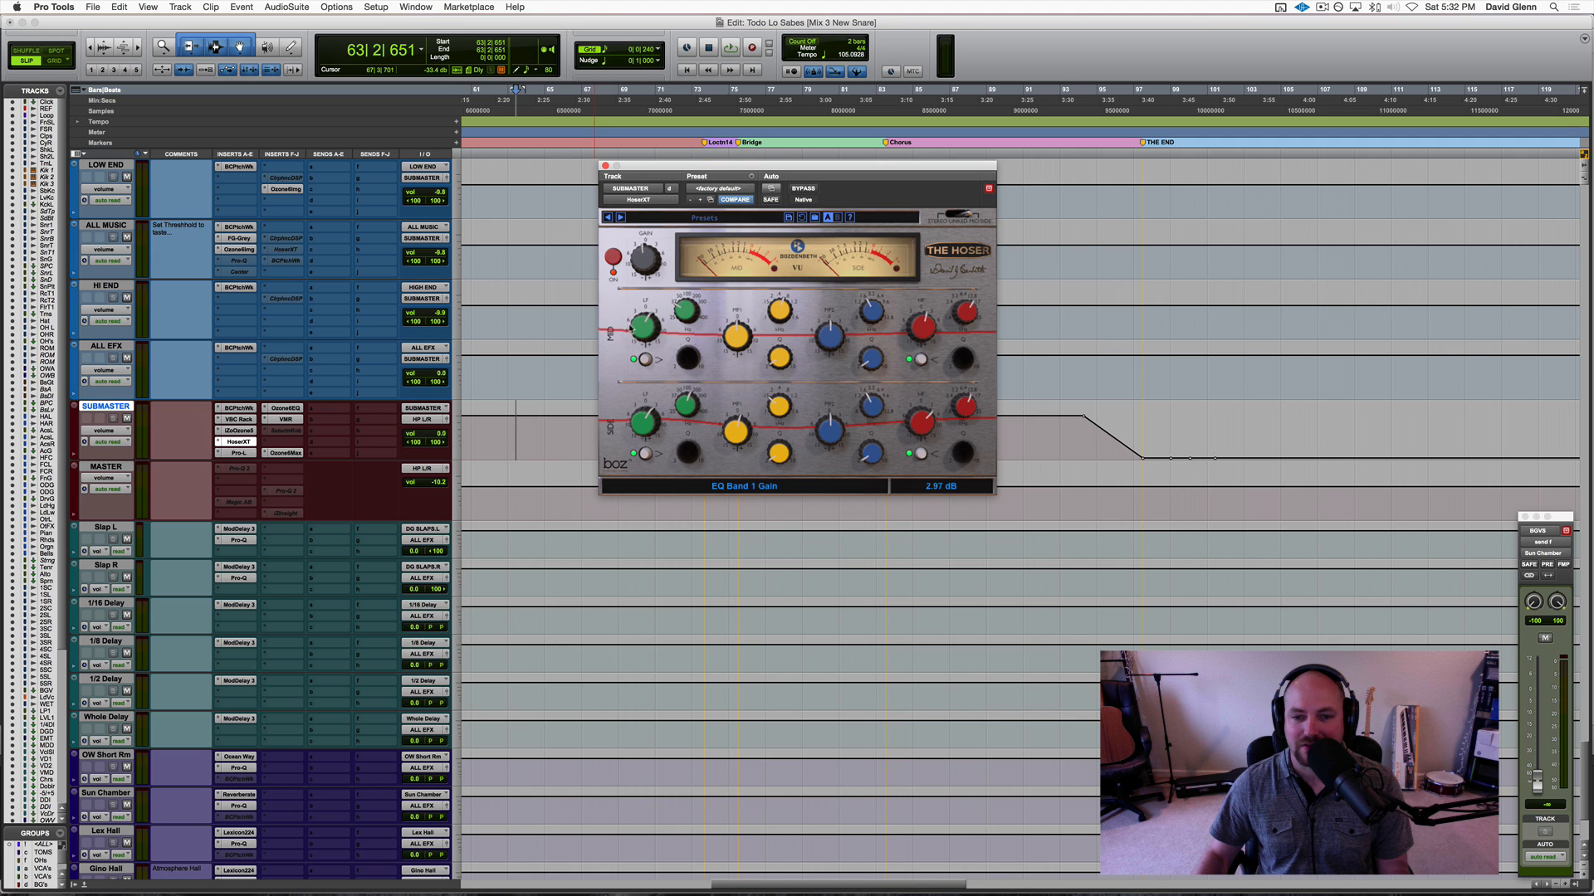
click(605, 165)
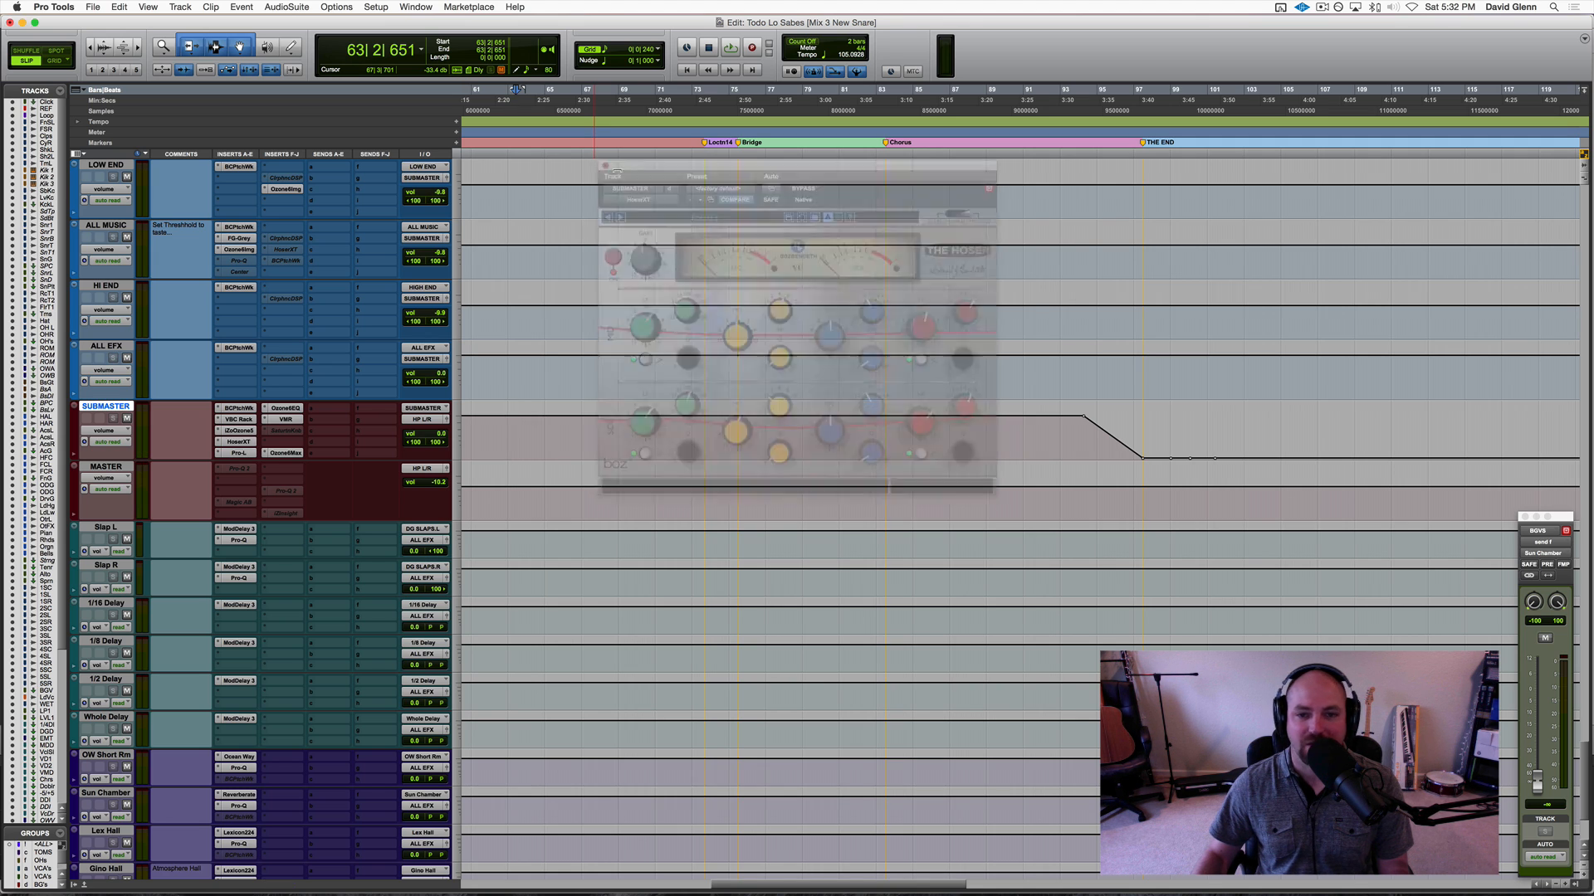
Step: Play the song from the start of the final Chorus while locating the lead guitar and outro tracks, and stop playback
key(space)
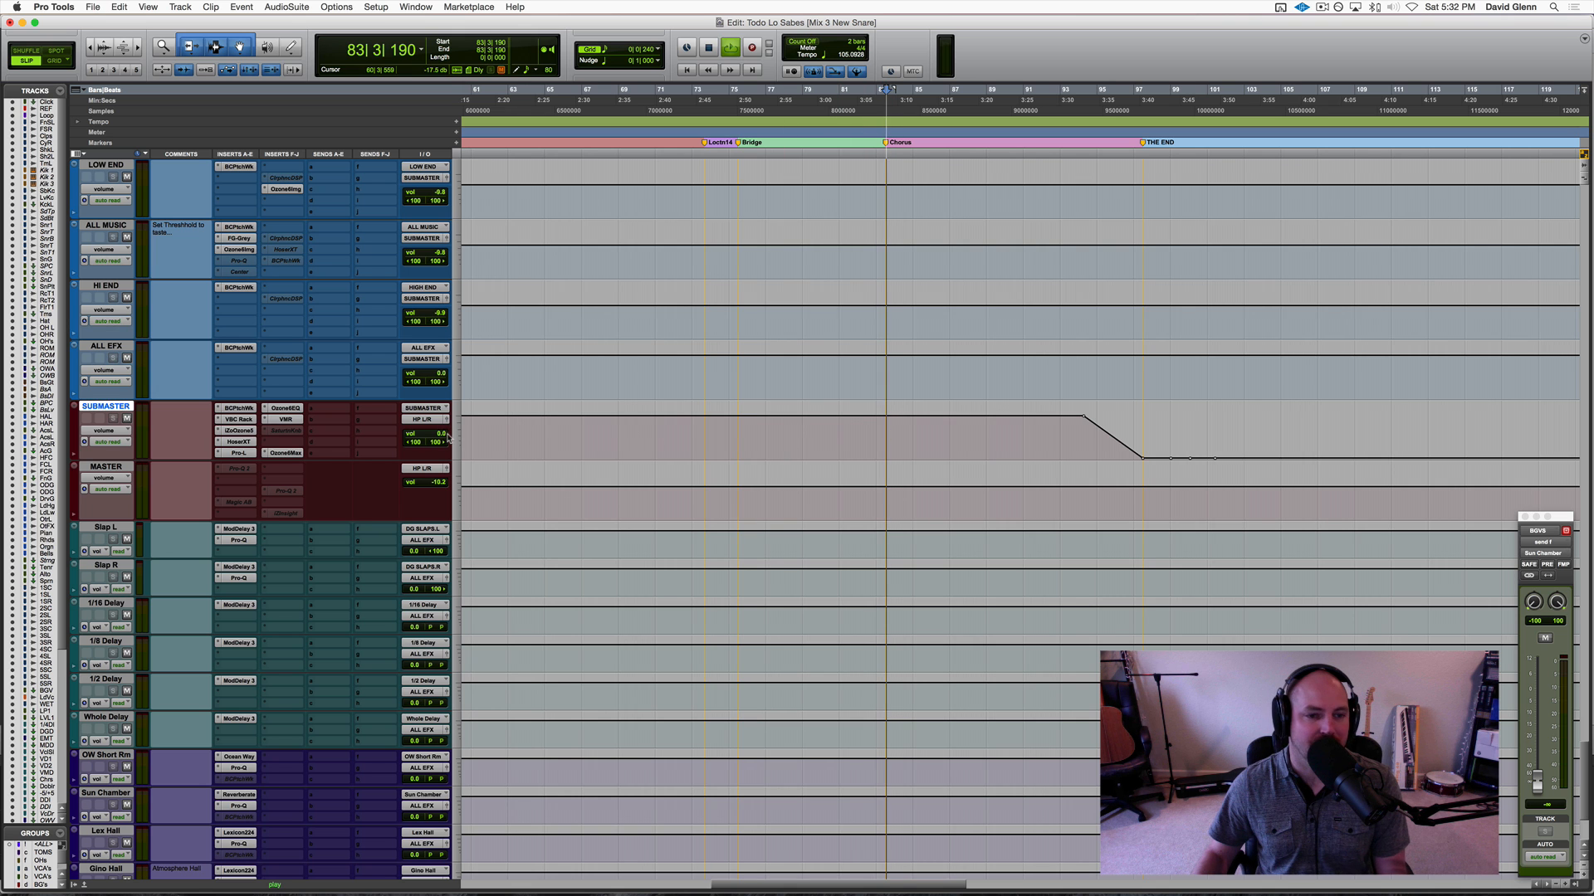
scroll(378, 365, up, 10)
scroll(378, 365, up, 10)
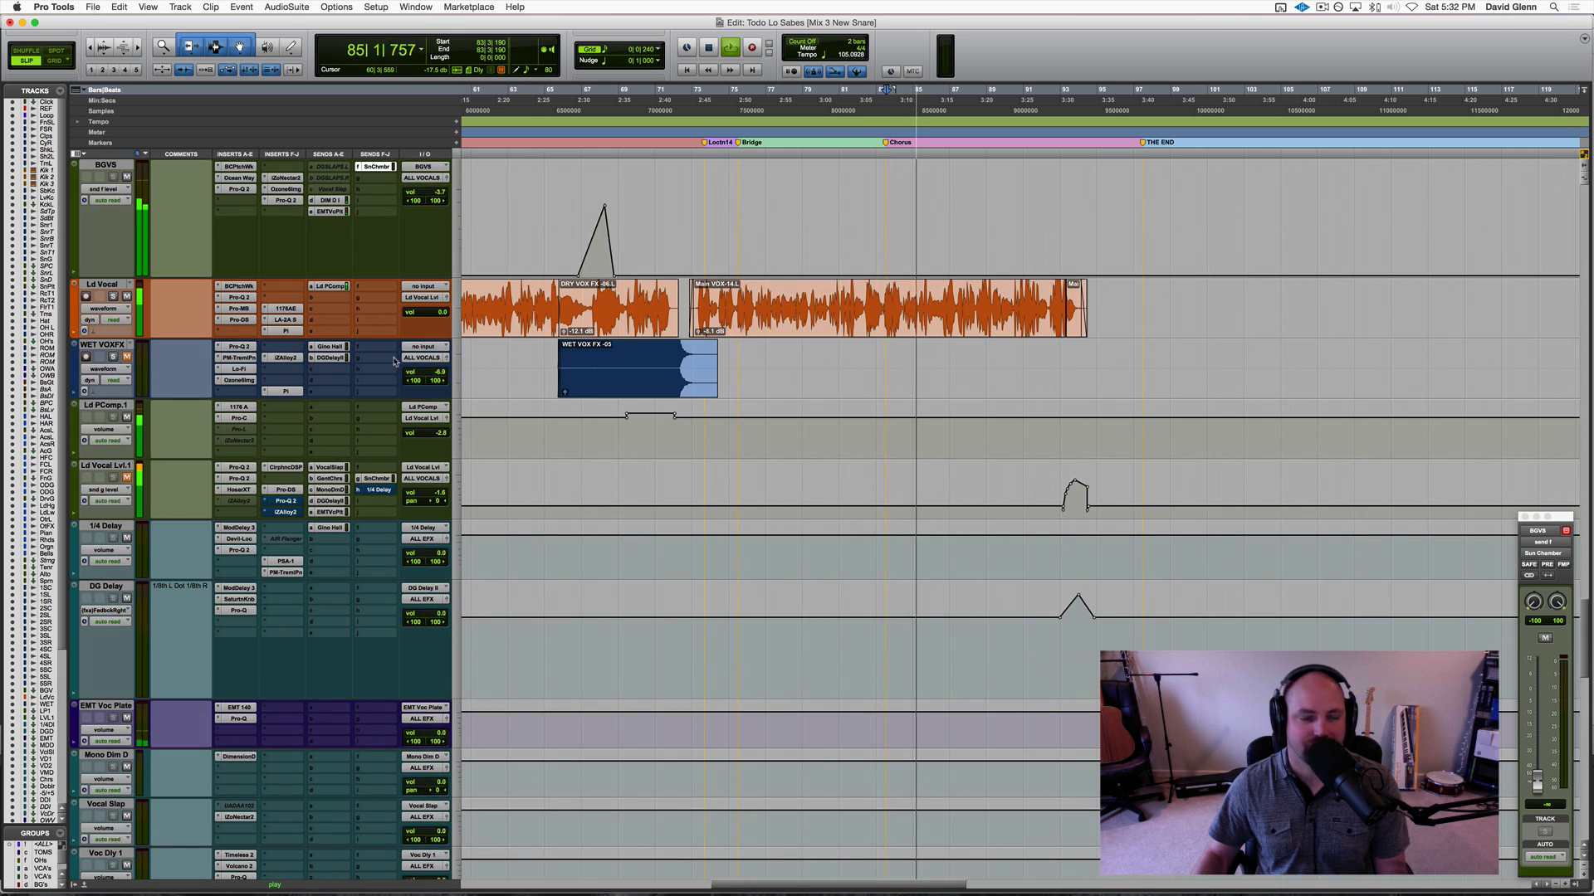
scroll(378, 366, up, 15)
scroll(502, 388, up, 10)
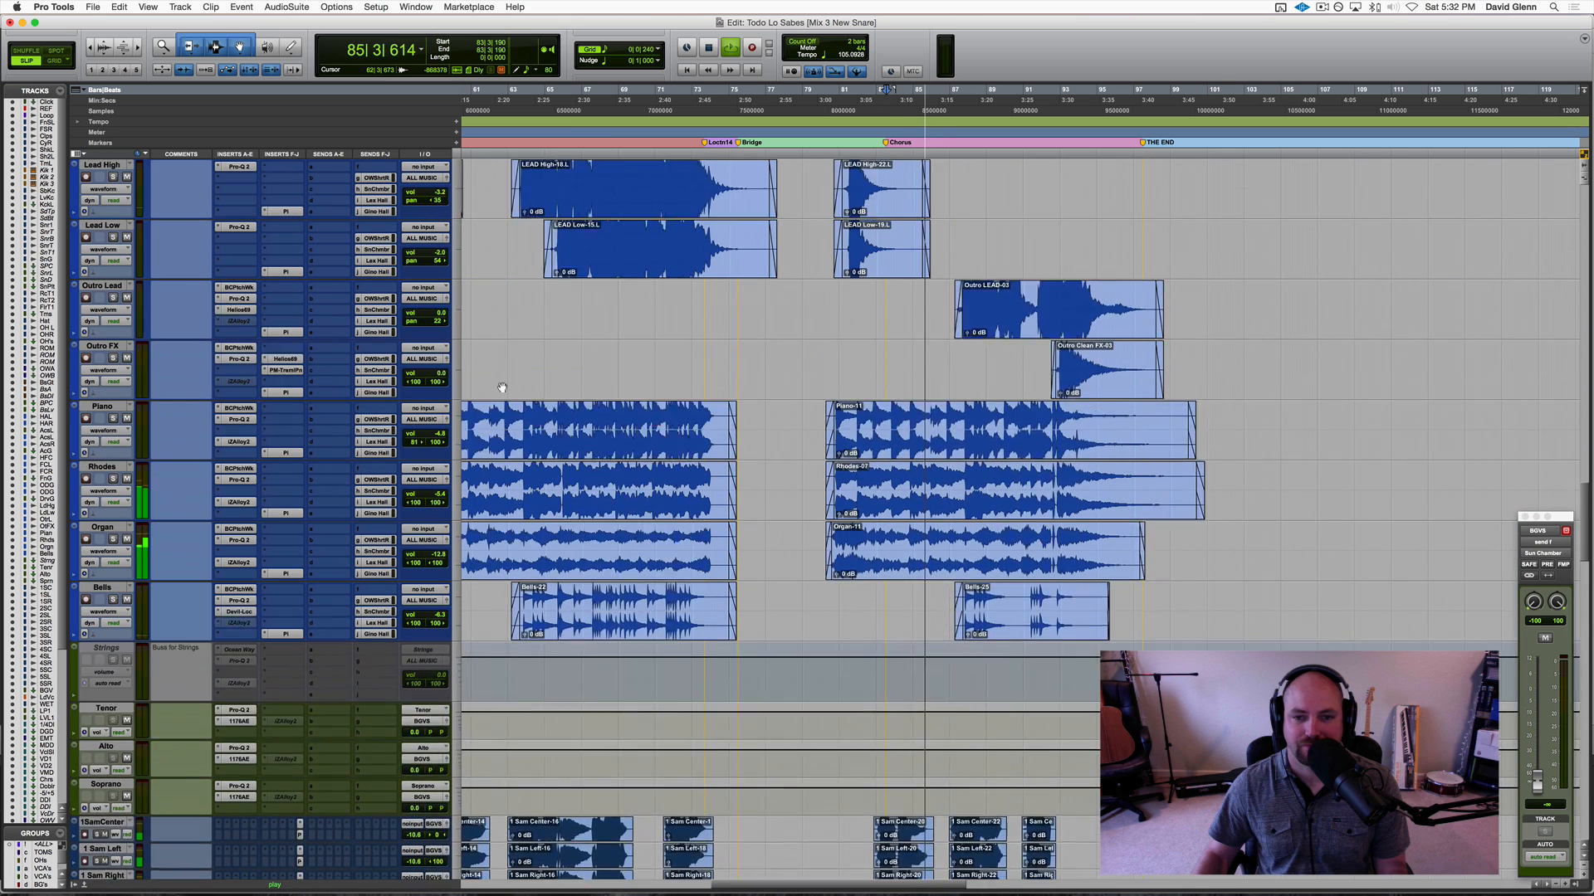
key(space)
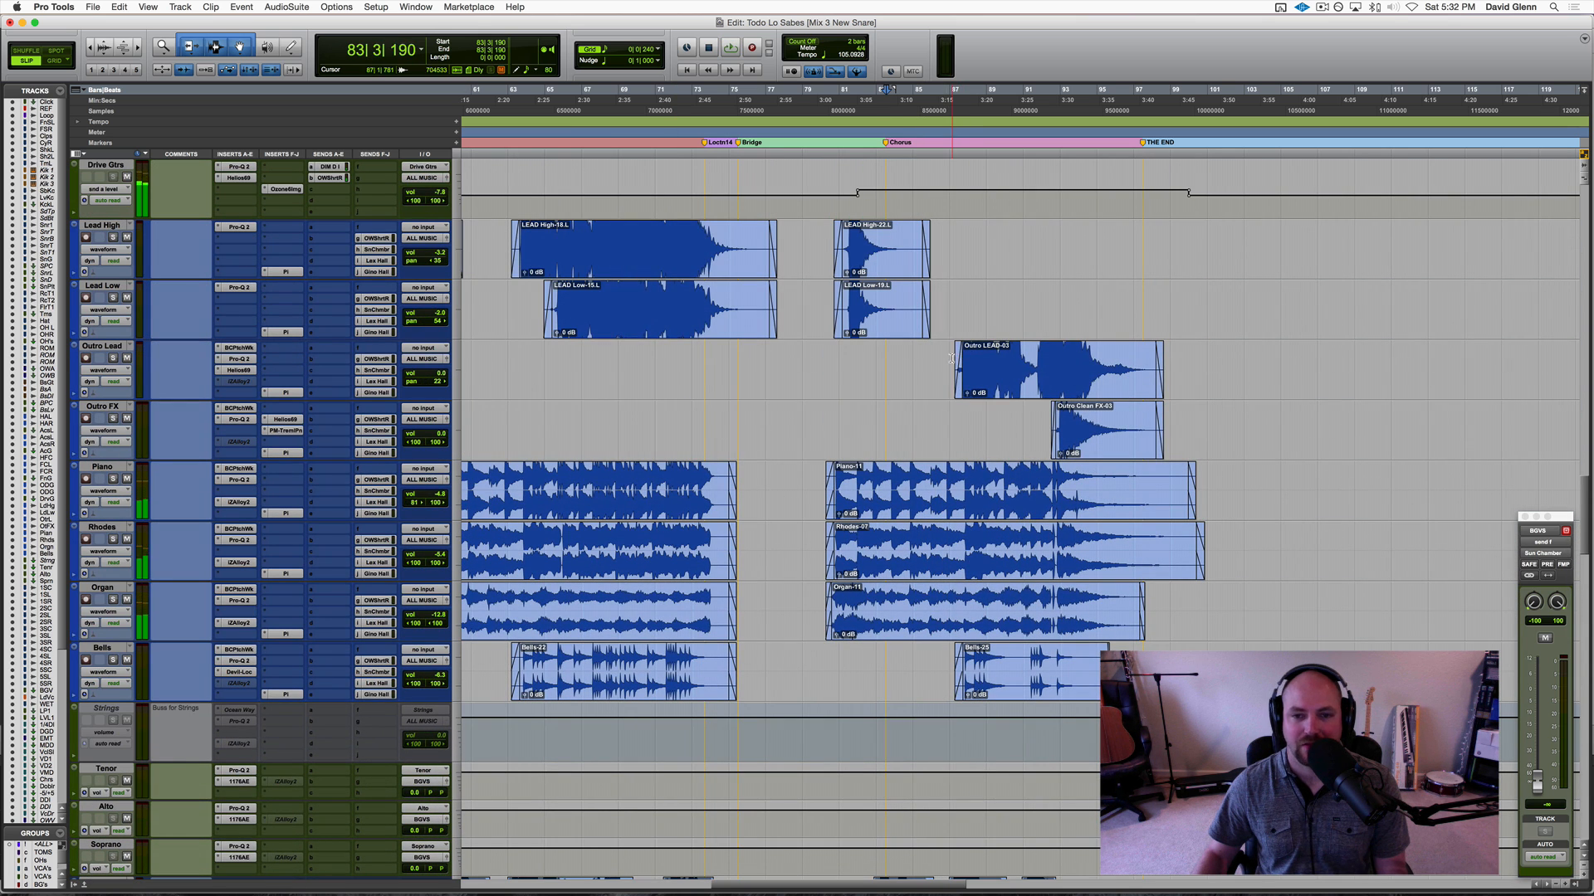
Step: Solo the Outro Lead and Outro FX tracks and play them briefly from bar 88
click(951, 359)
key(Tab)
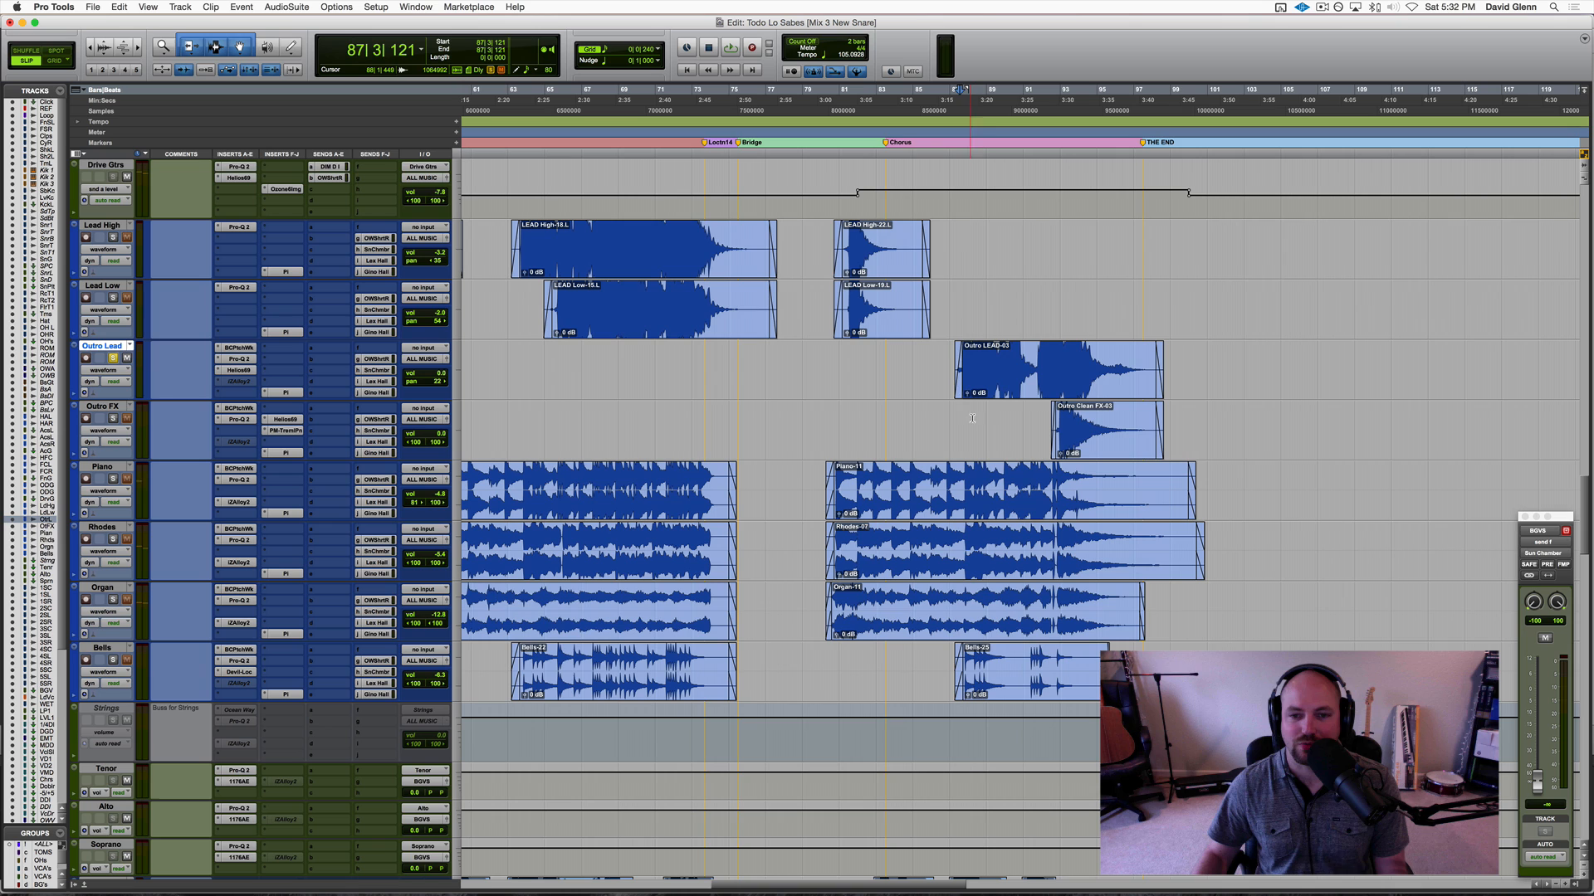
key(Tab)
key(semicolon)
key(space)
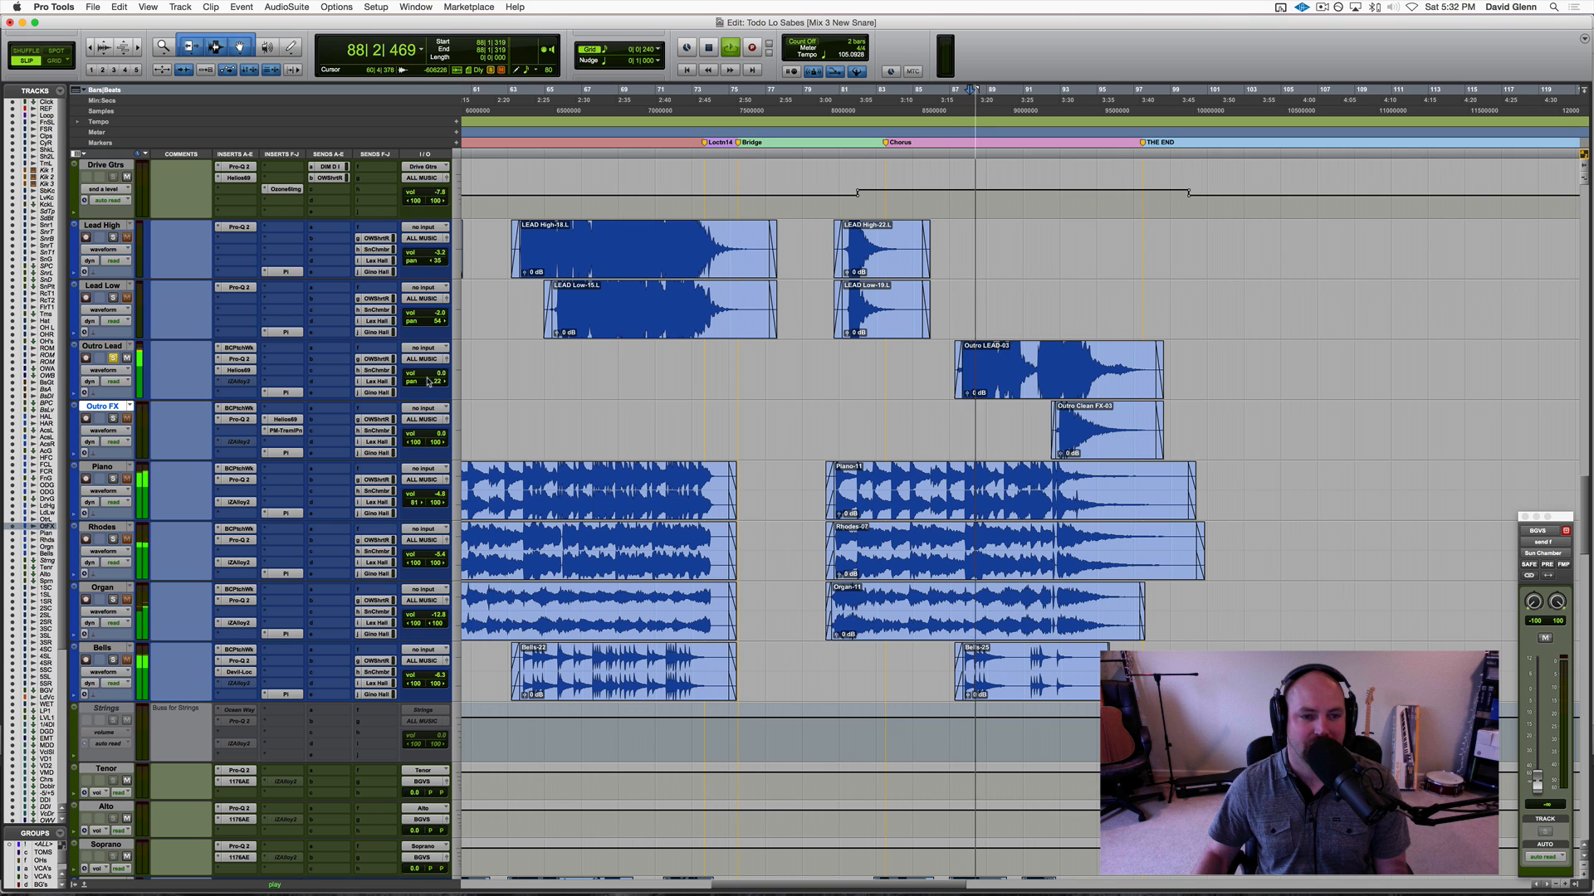
key(space)
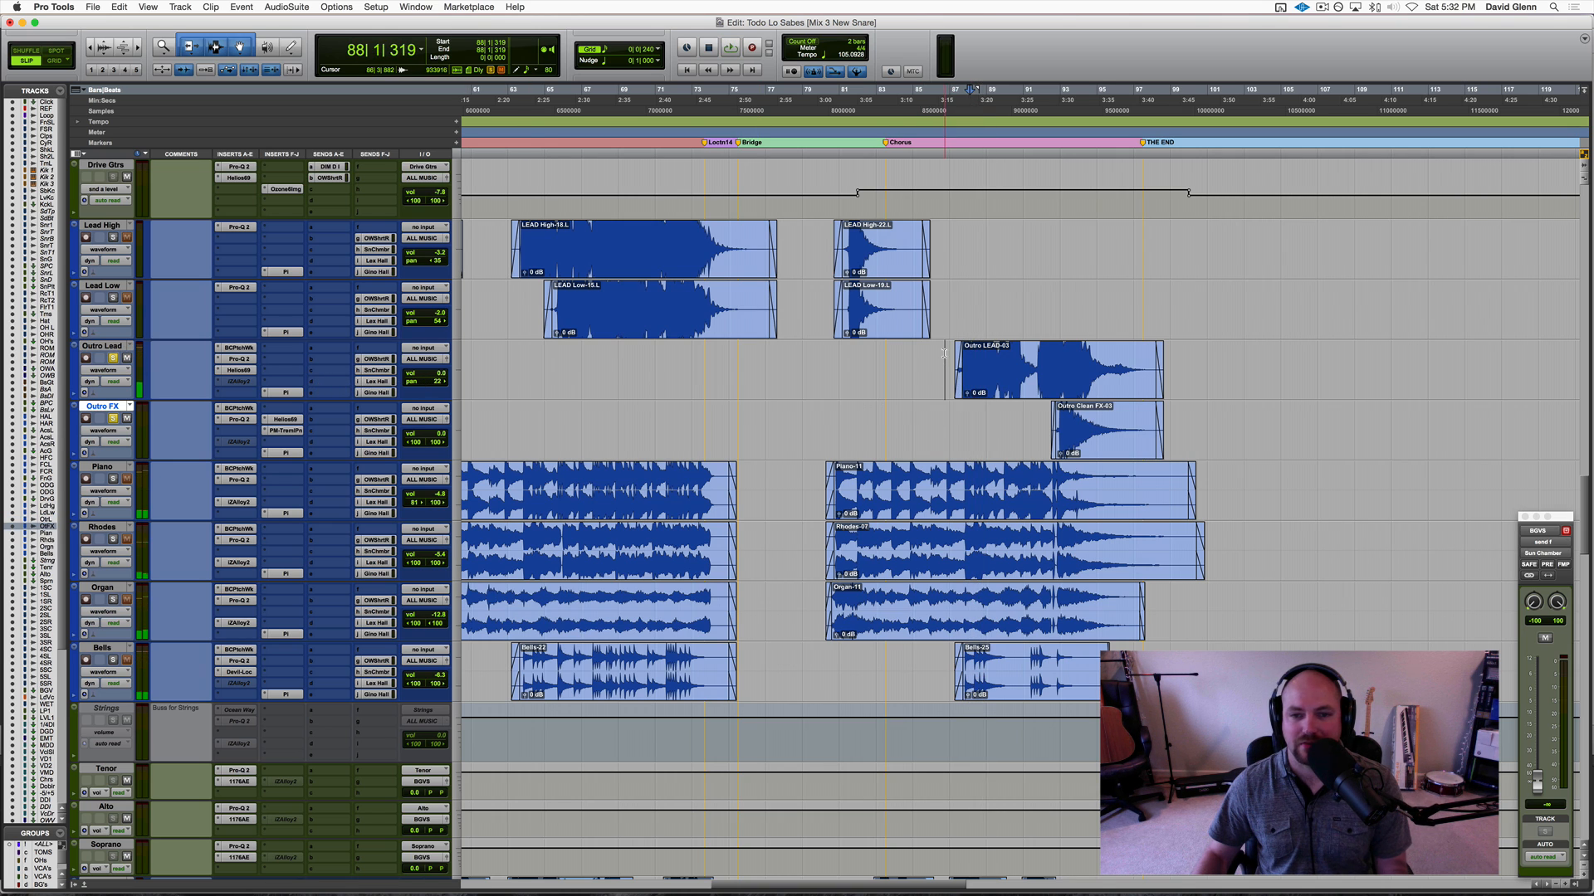
Step: Set the playback start at bar 87, just before the Outro Lead clip, and unsolo the Outro Lead and Outro FX tracks
click(953, 355)
click(289, 363)
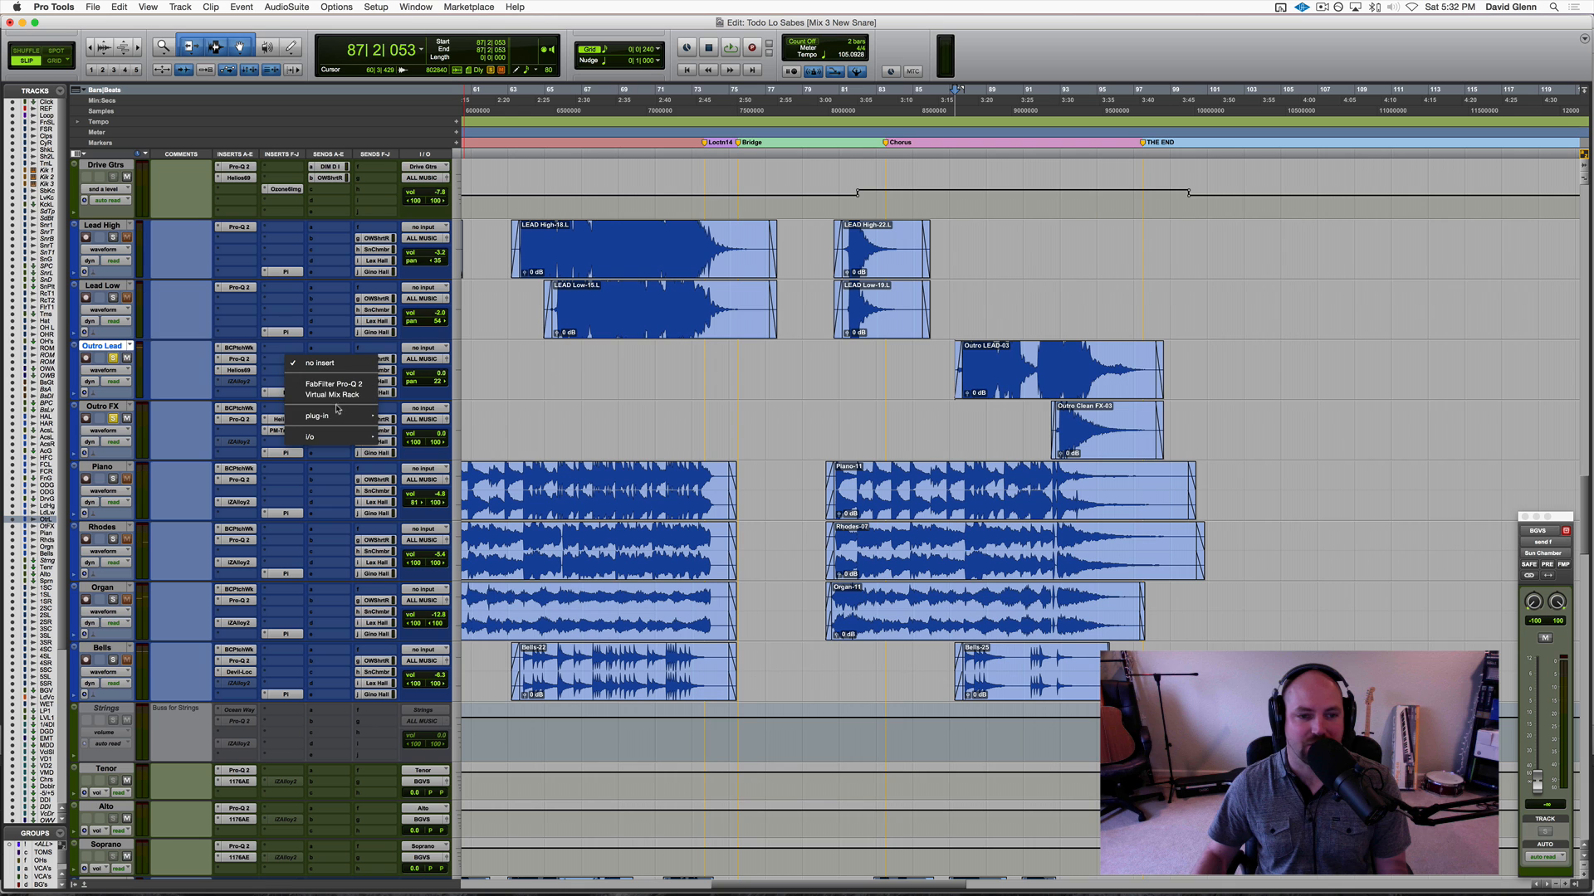
click(113, 419)
click(113, 419)
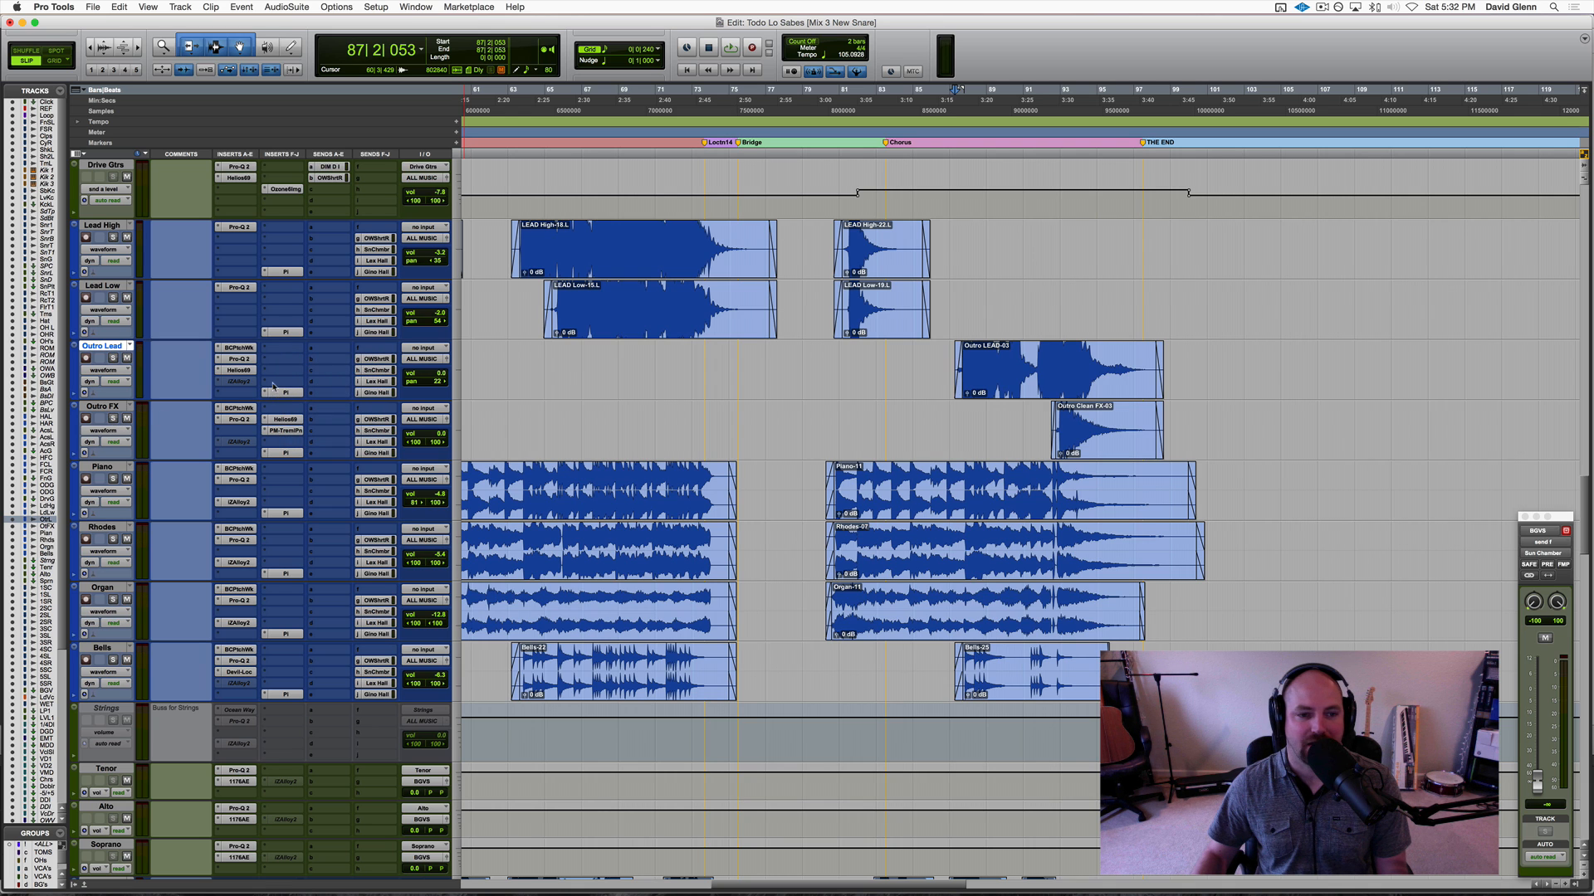
Step: Insert the BDL HoserXT (mono) plug-in on the Outro Lead track's insert slot G
click(274, 366)
mouse_move(340, 416)
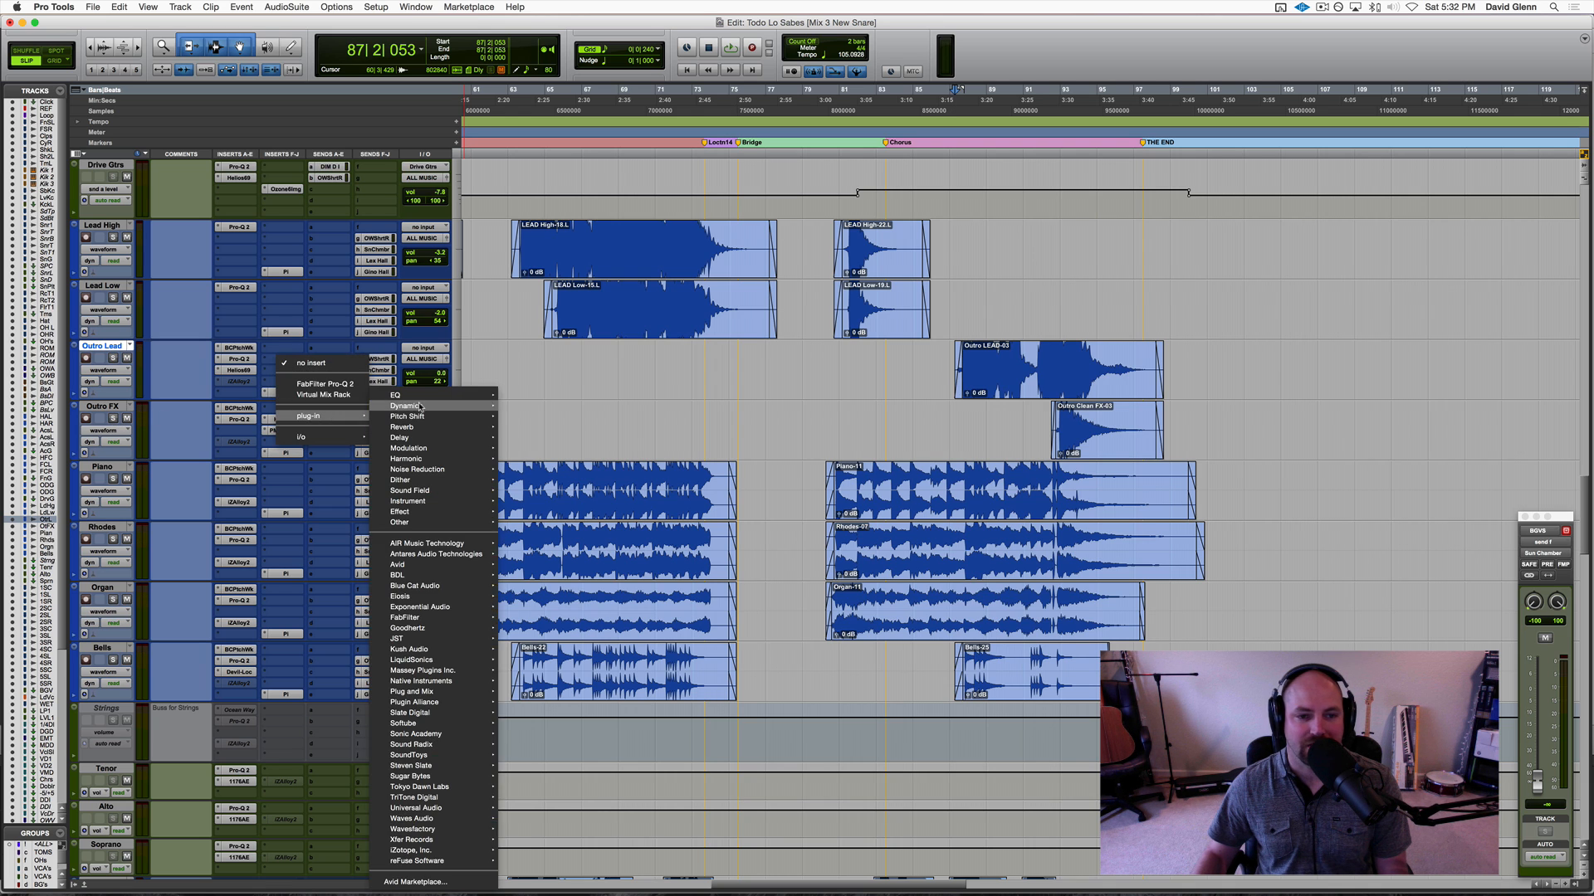
mouse_move(403, 575)
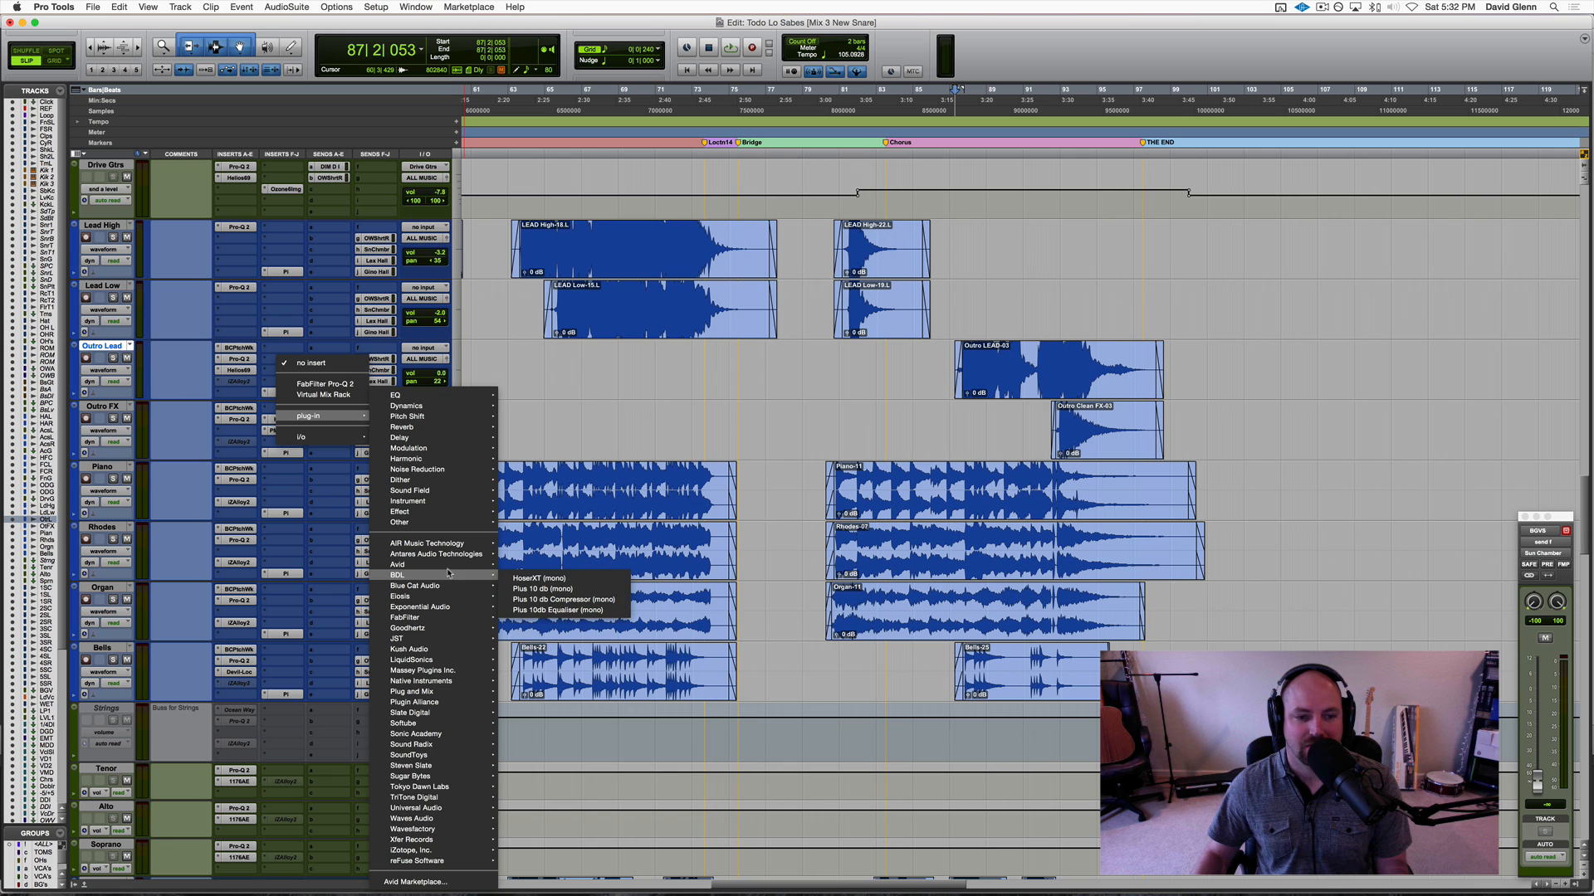
click(541, 578)
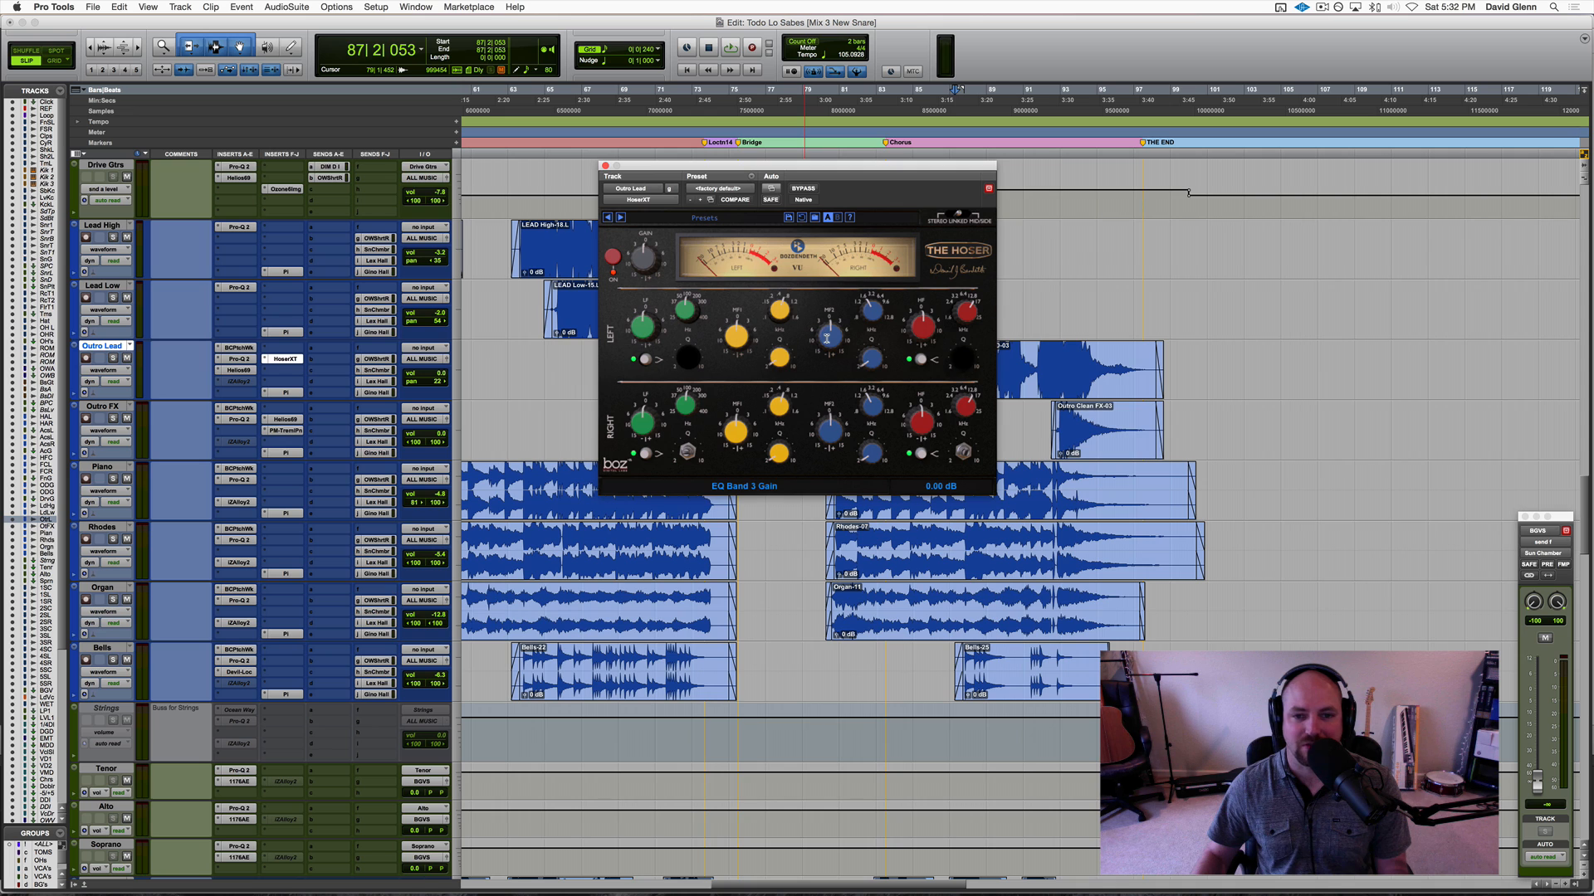
Step: Play the mix from bar 87 while boosting the Hoser's EQ Band 3 Gain to 3.90 dB, and stop playback
key(space)
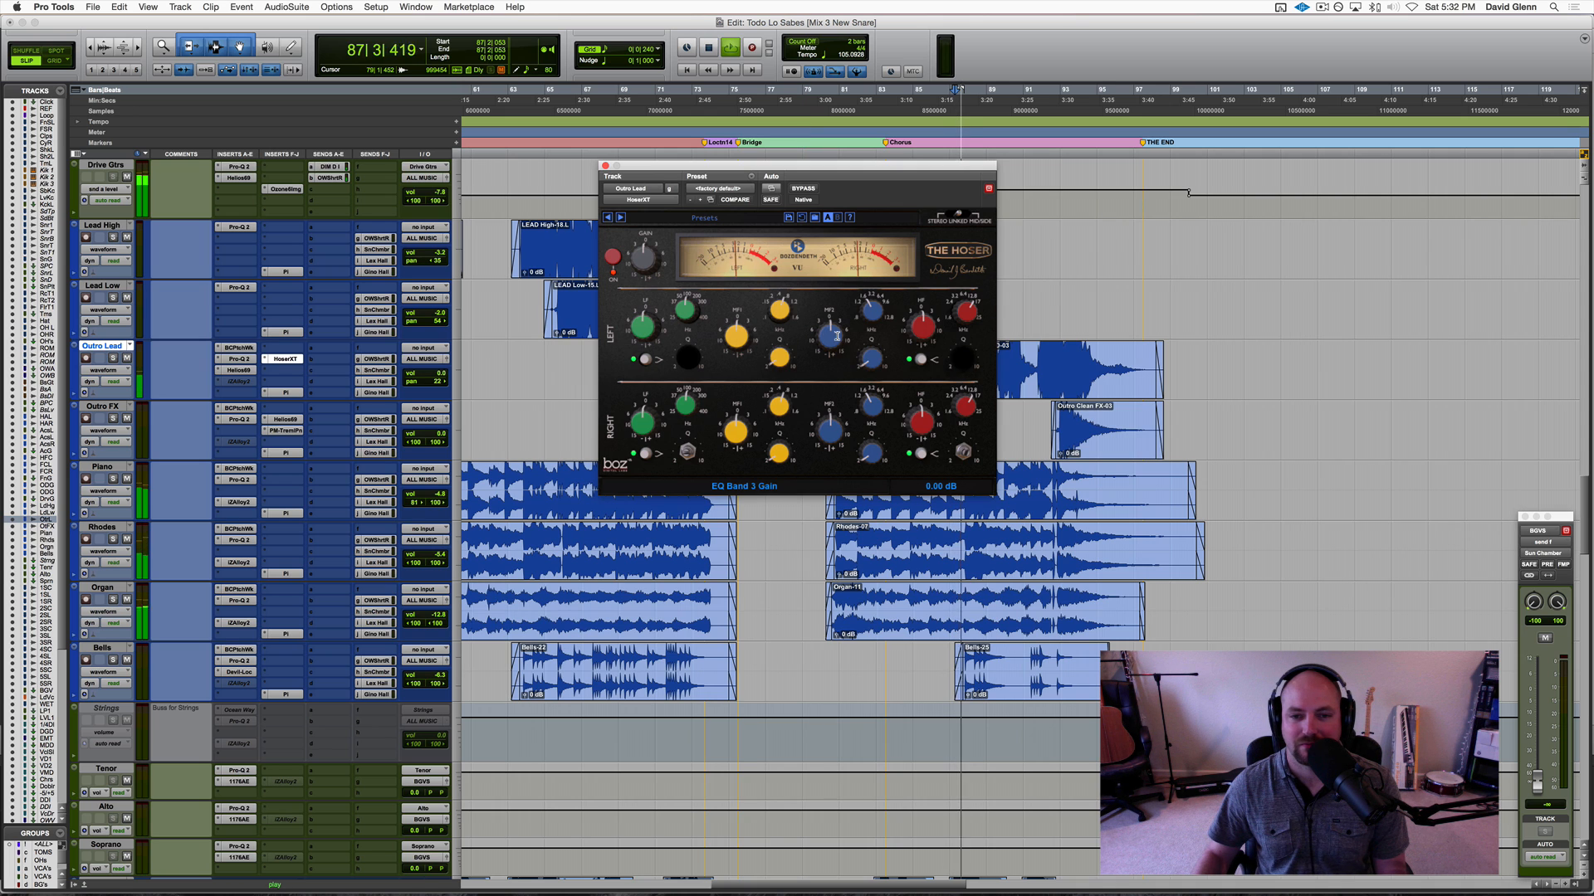
drag(837, 335, 871, 308)
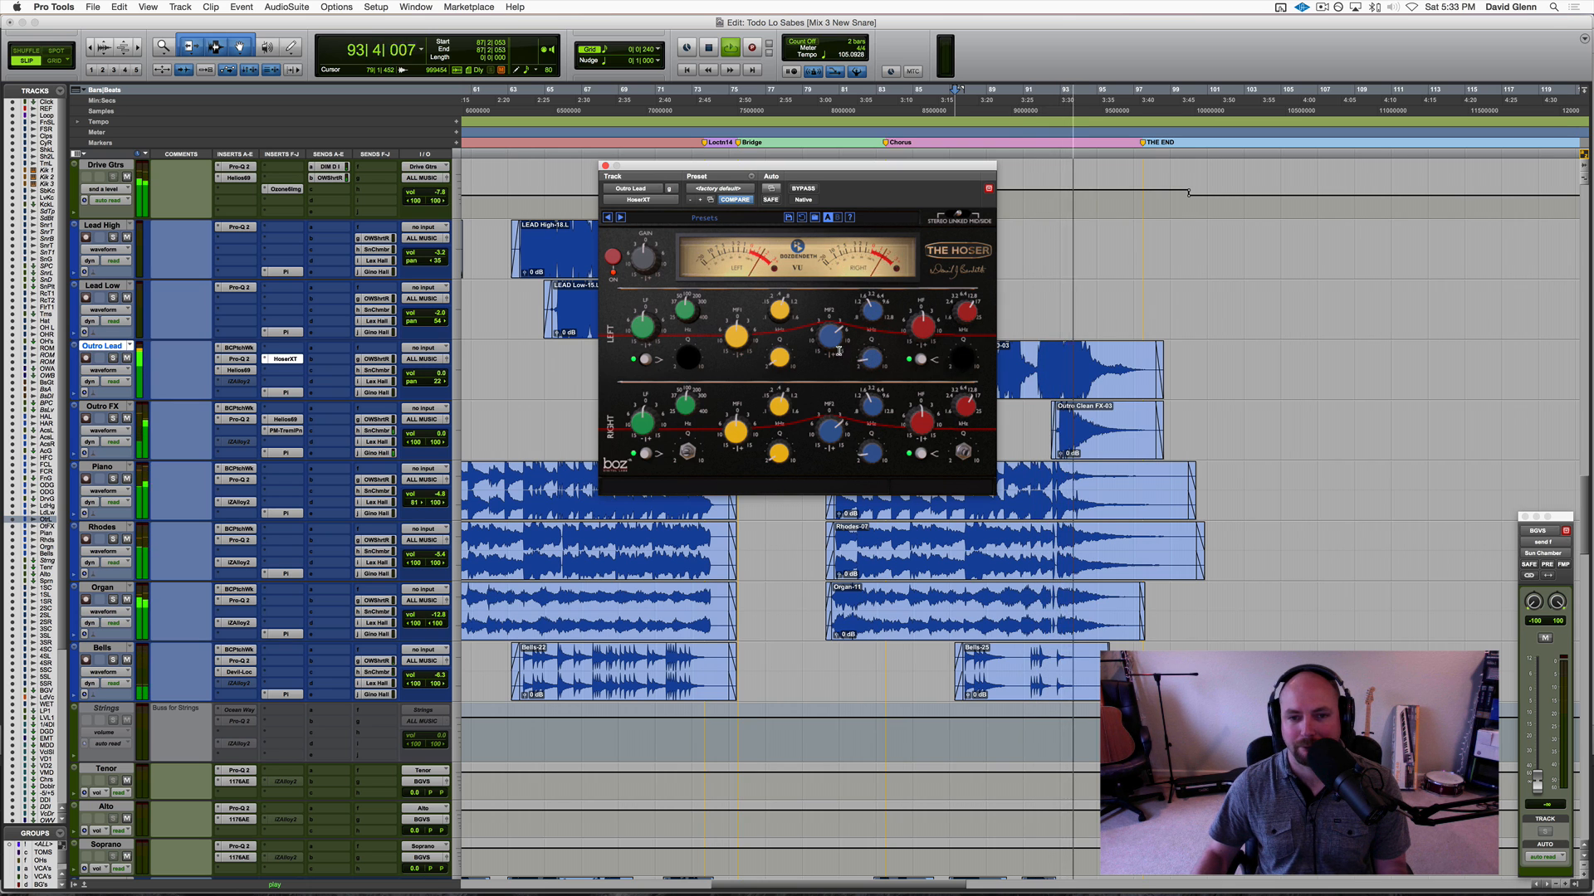
mouse_move(830, 342)
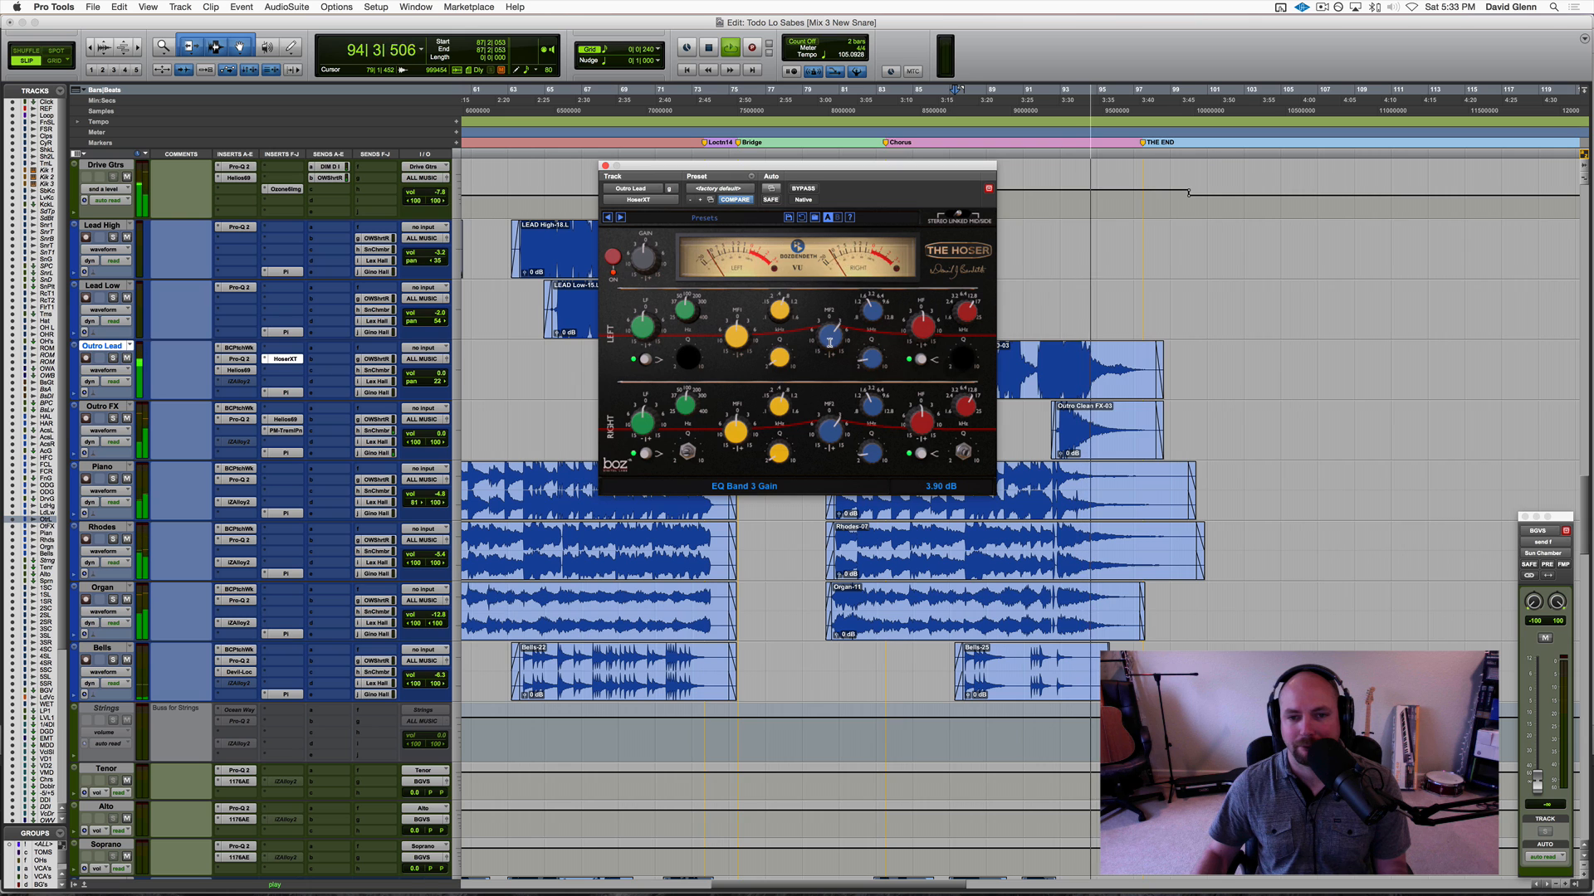
key(space)
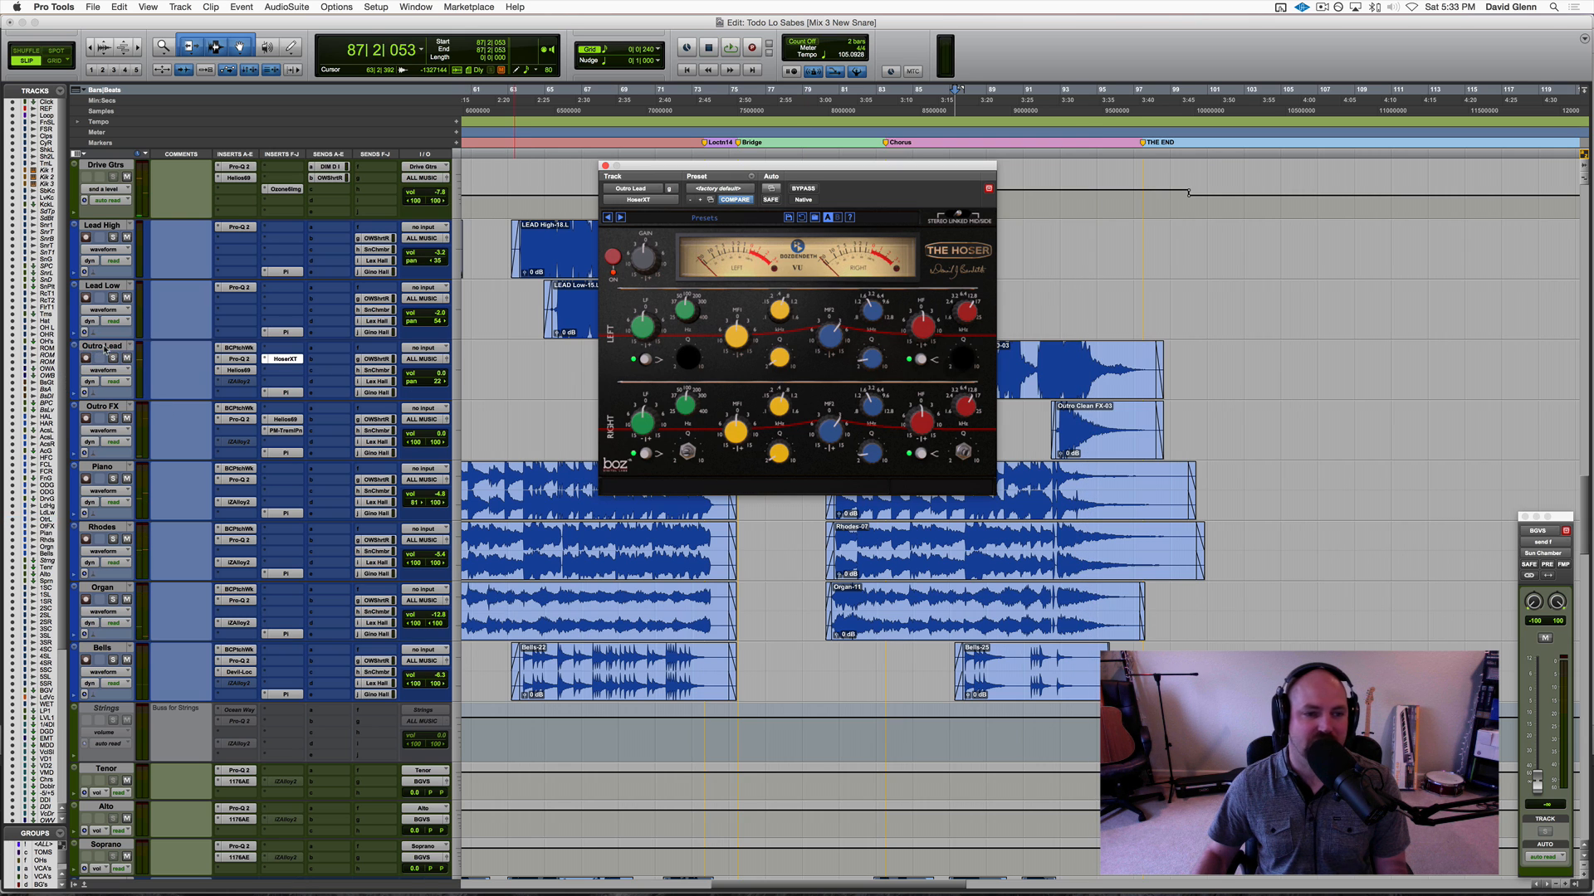
Step: Solo the Outro Lead and play it from bar 87, bypassing and re-engaging the Hoser to compare, and stop playback
click(113, 358)
key(space)
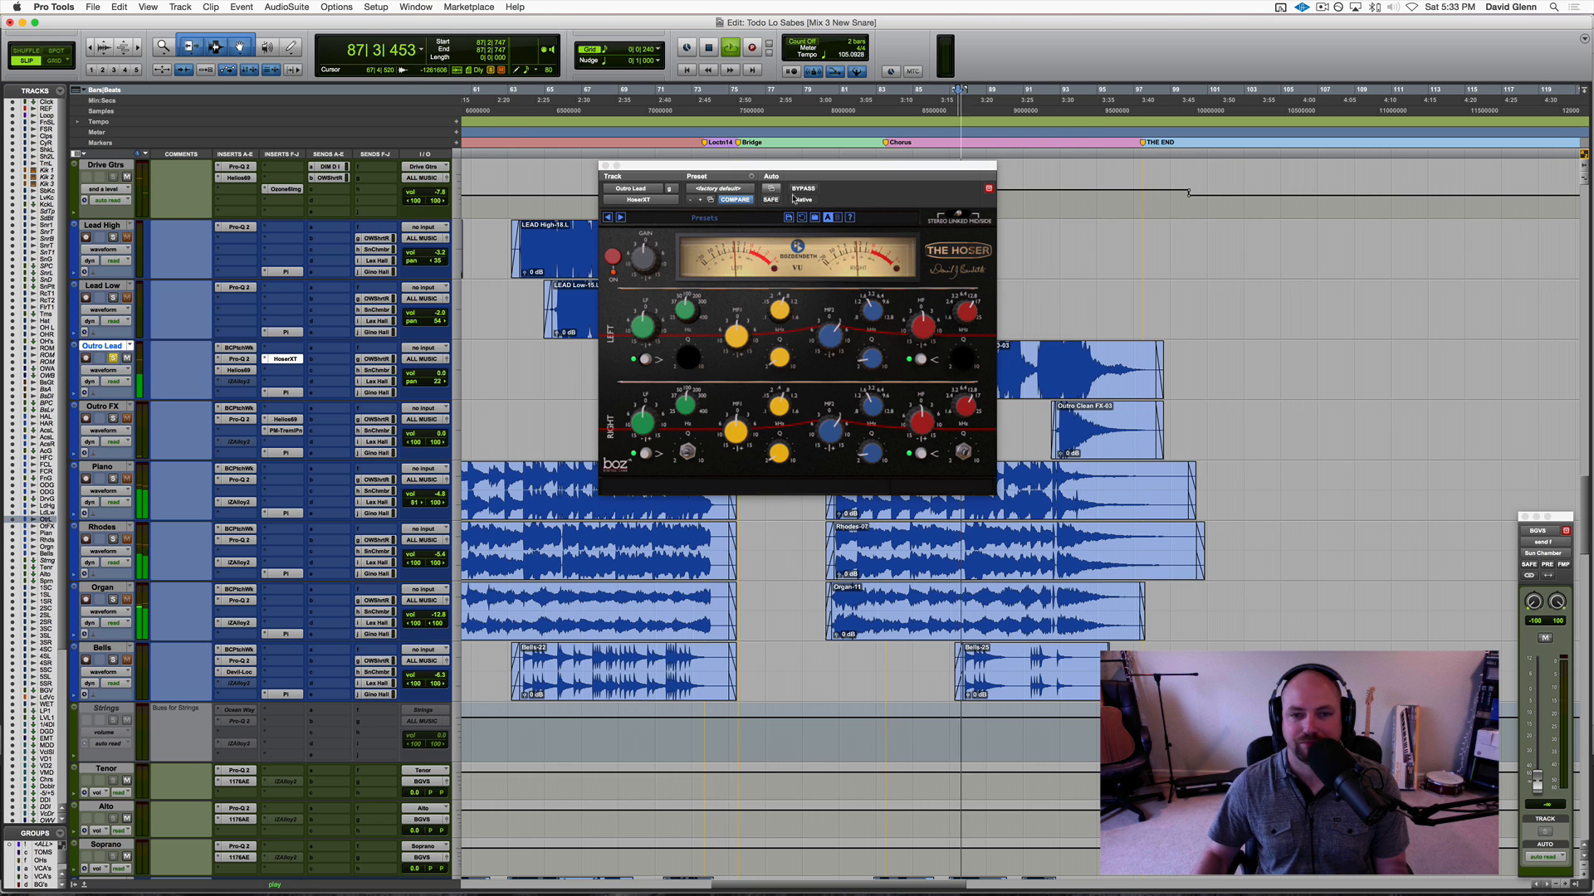
click(803, 190)
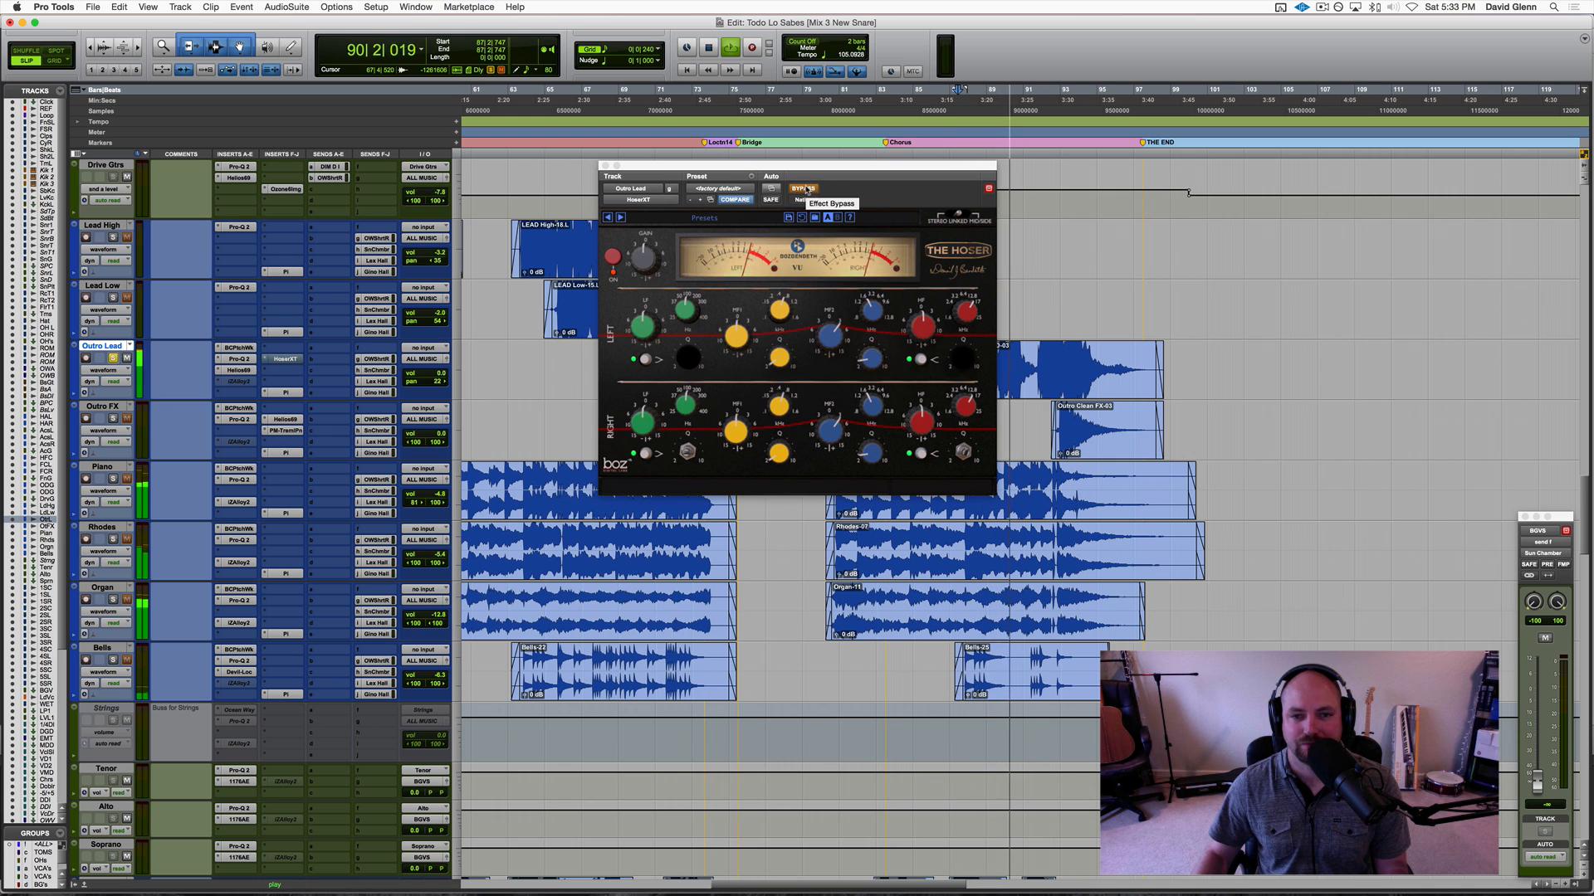
click(804, 189)
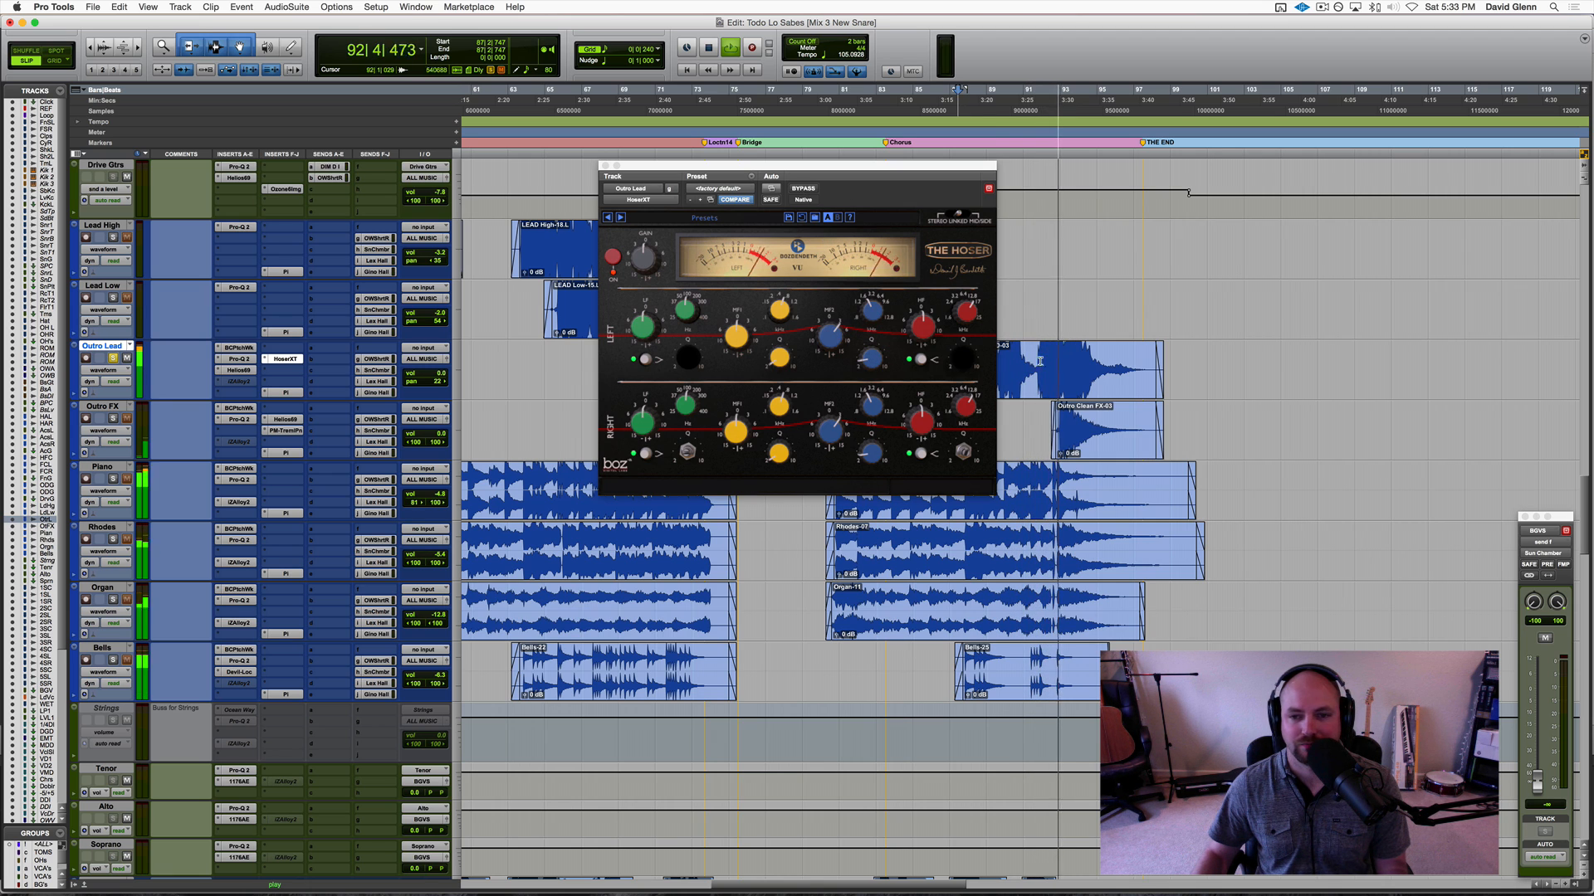
key(space)
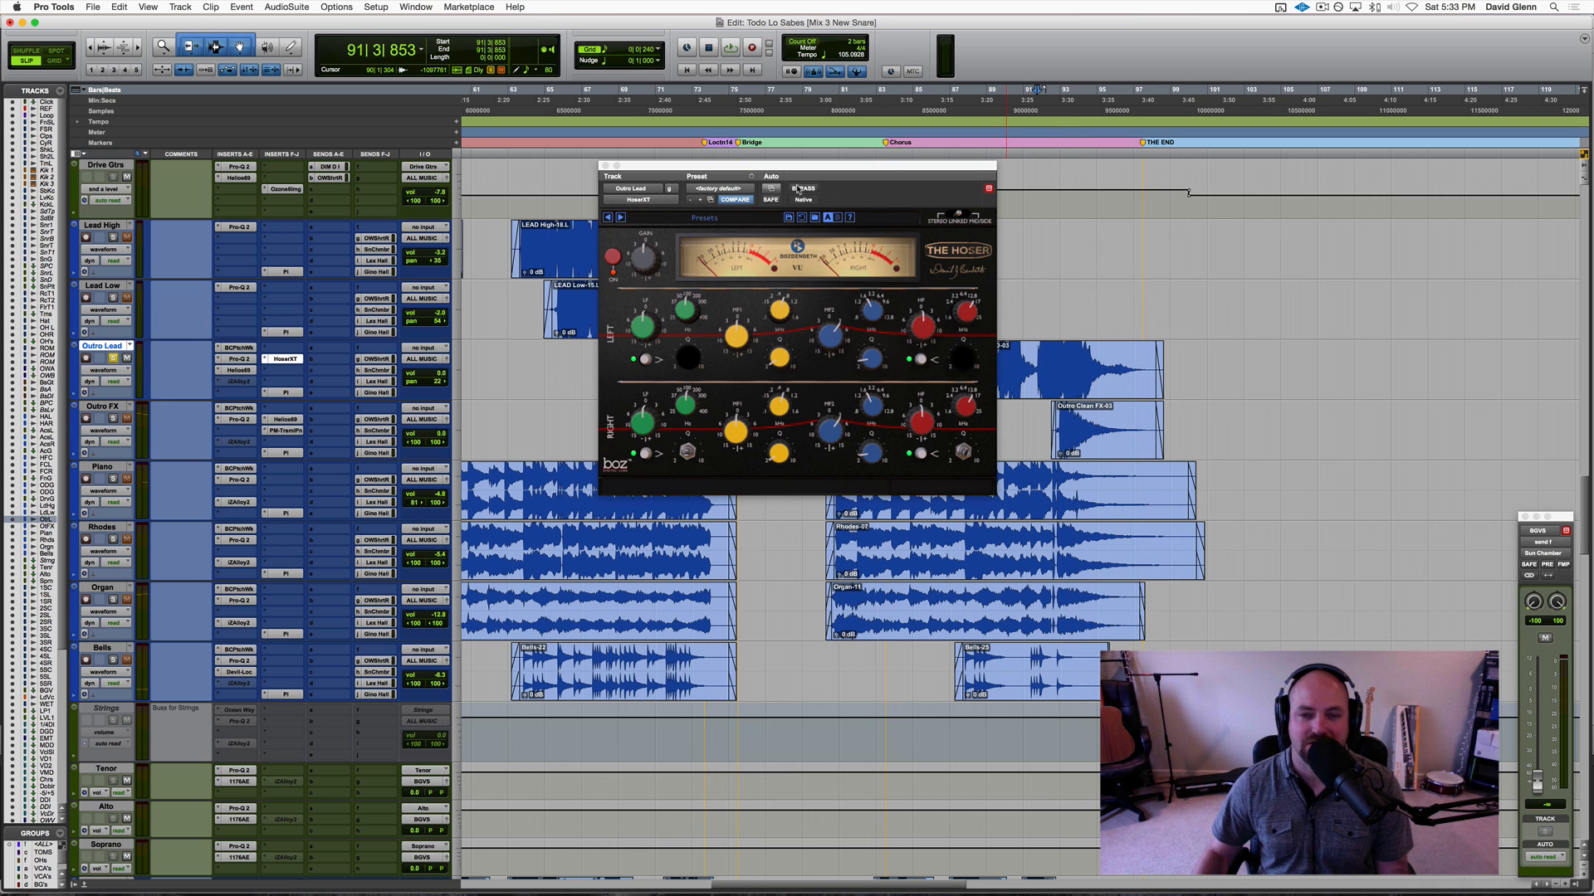
Step: Replay the soloed Outro Lead from bar 91 with the Hoser engaged and bypassed, re-engage it and unsolo the track
key(space)
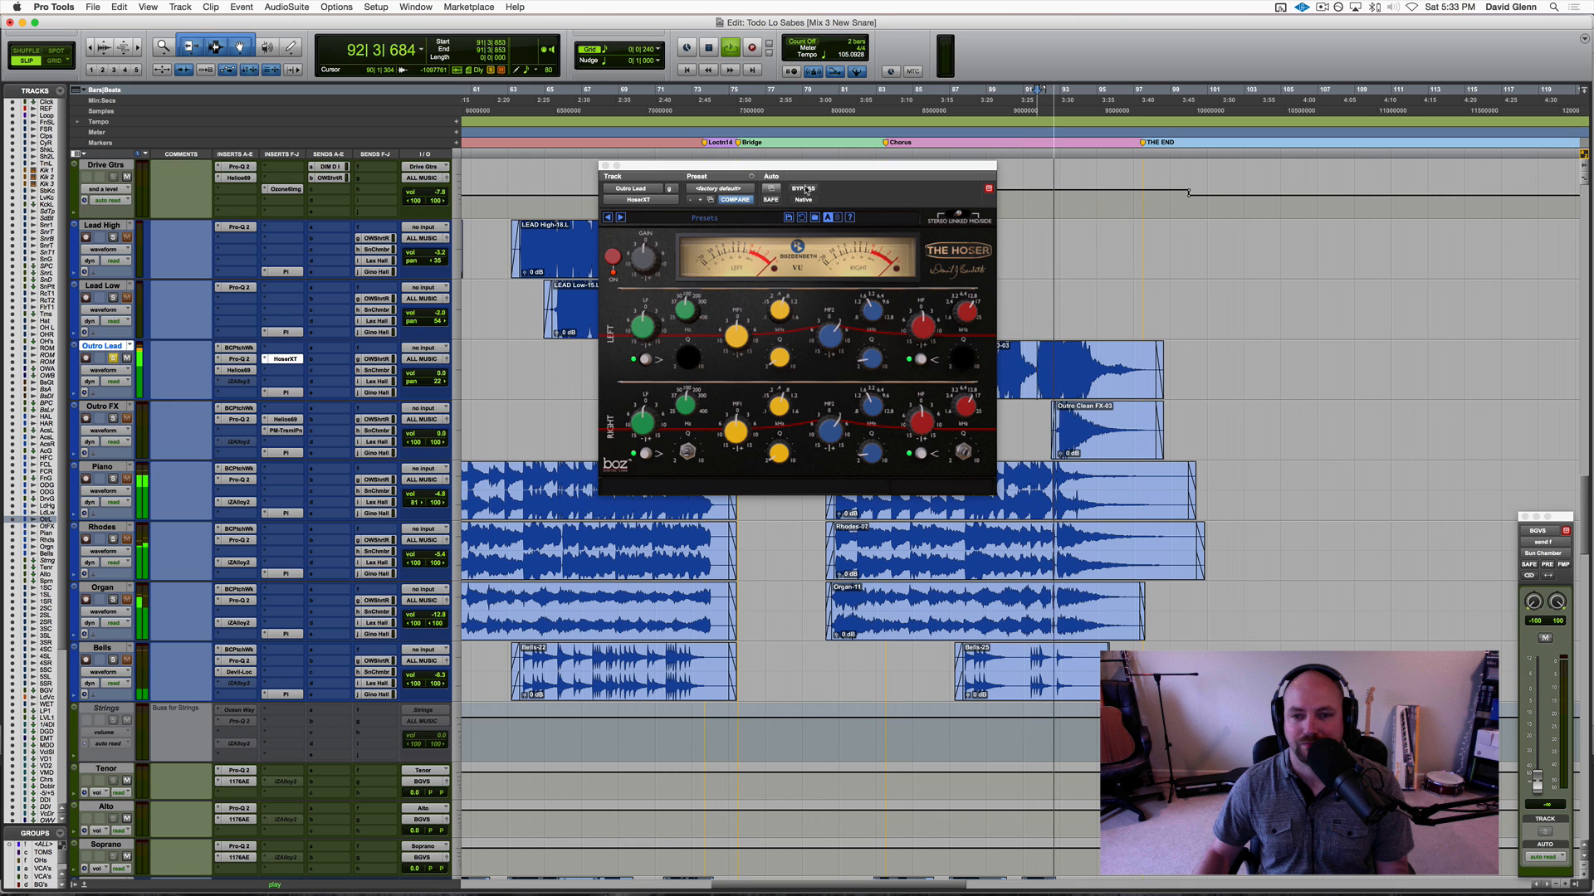
key(space)
click(803, 189)
key(space)
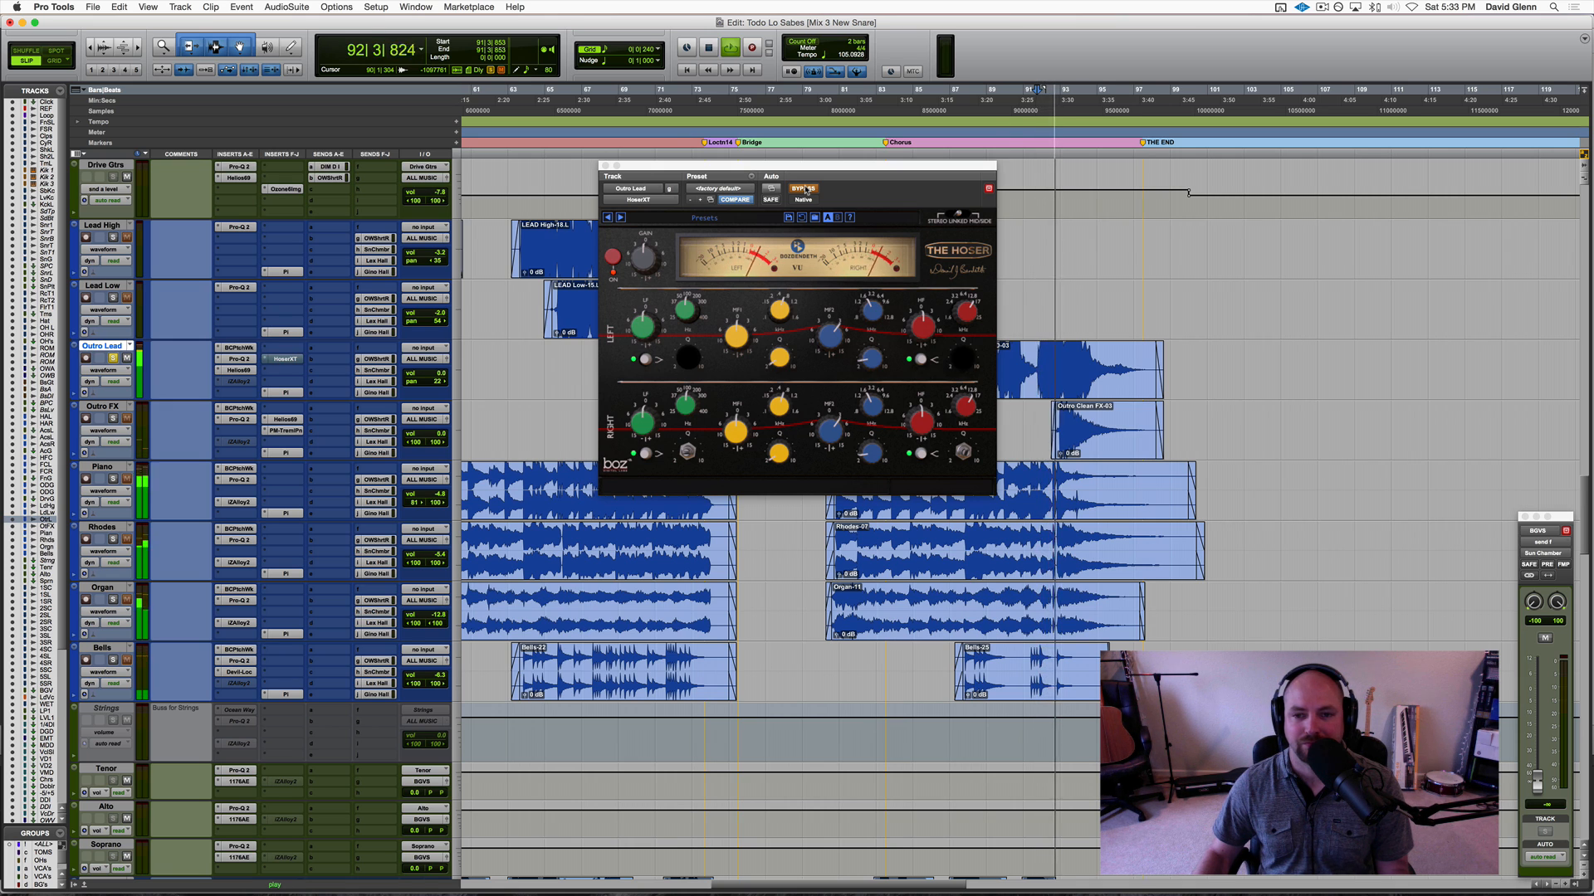
key(space)
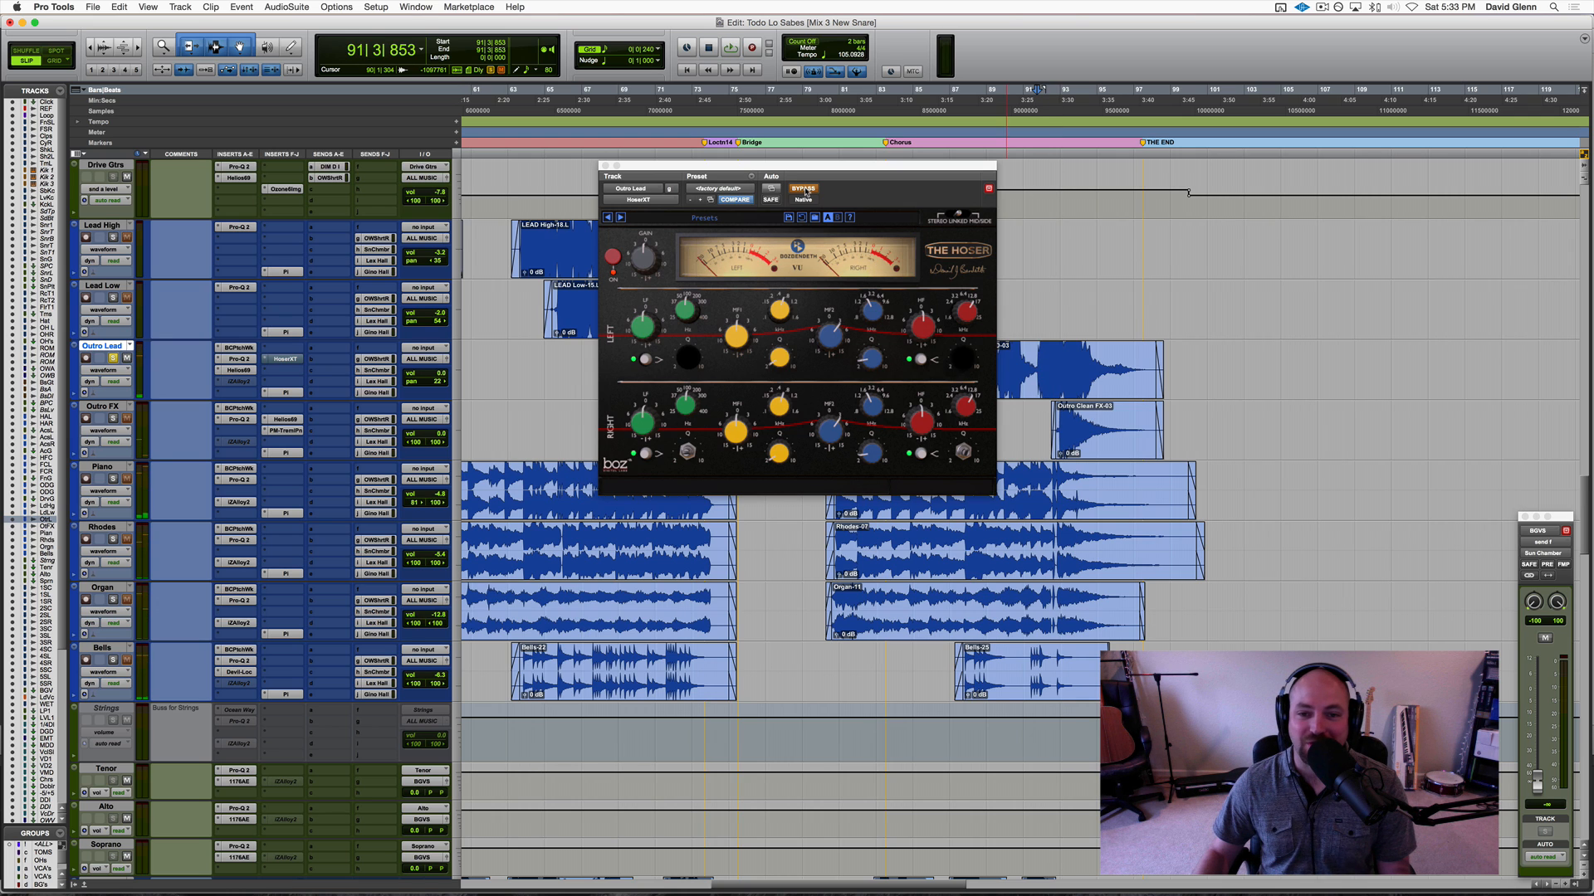
key(space)
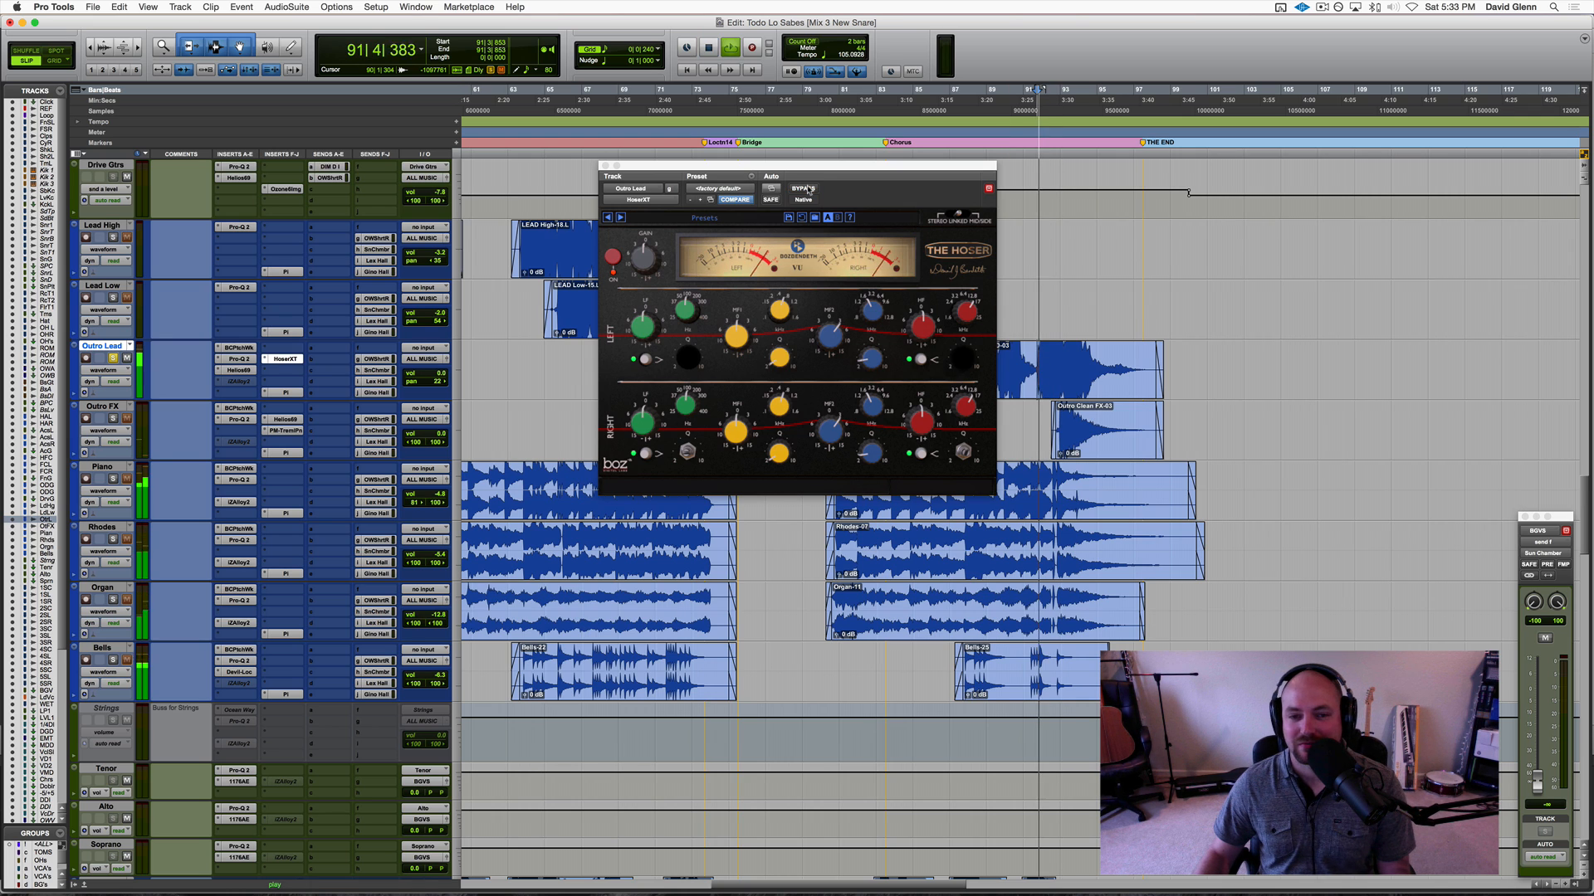
key(space)
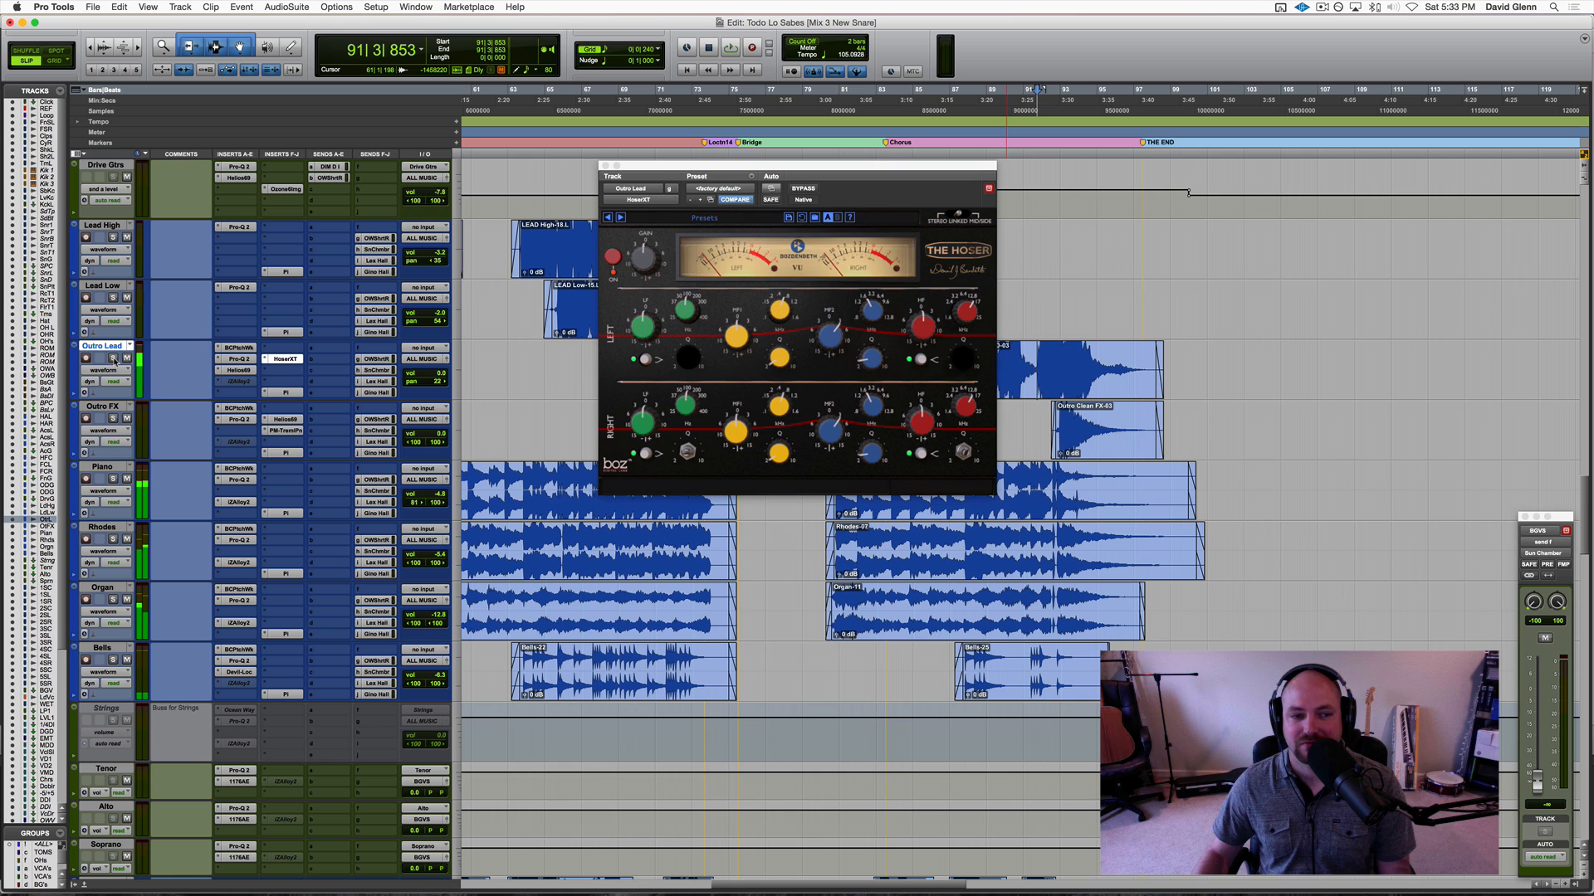
Step: Compare the Outro Lead in the full mix with the Hoser bypassed and engaged, replaying from bar 92, and close the plug-in
key(space)
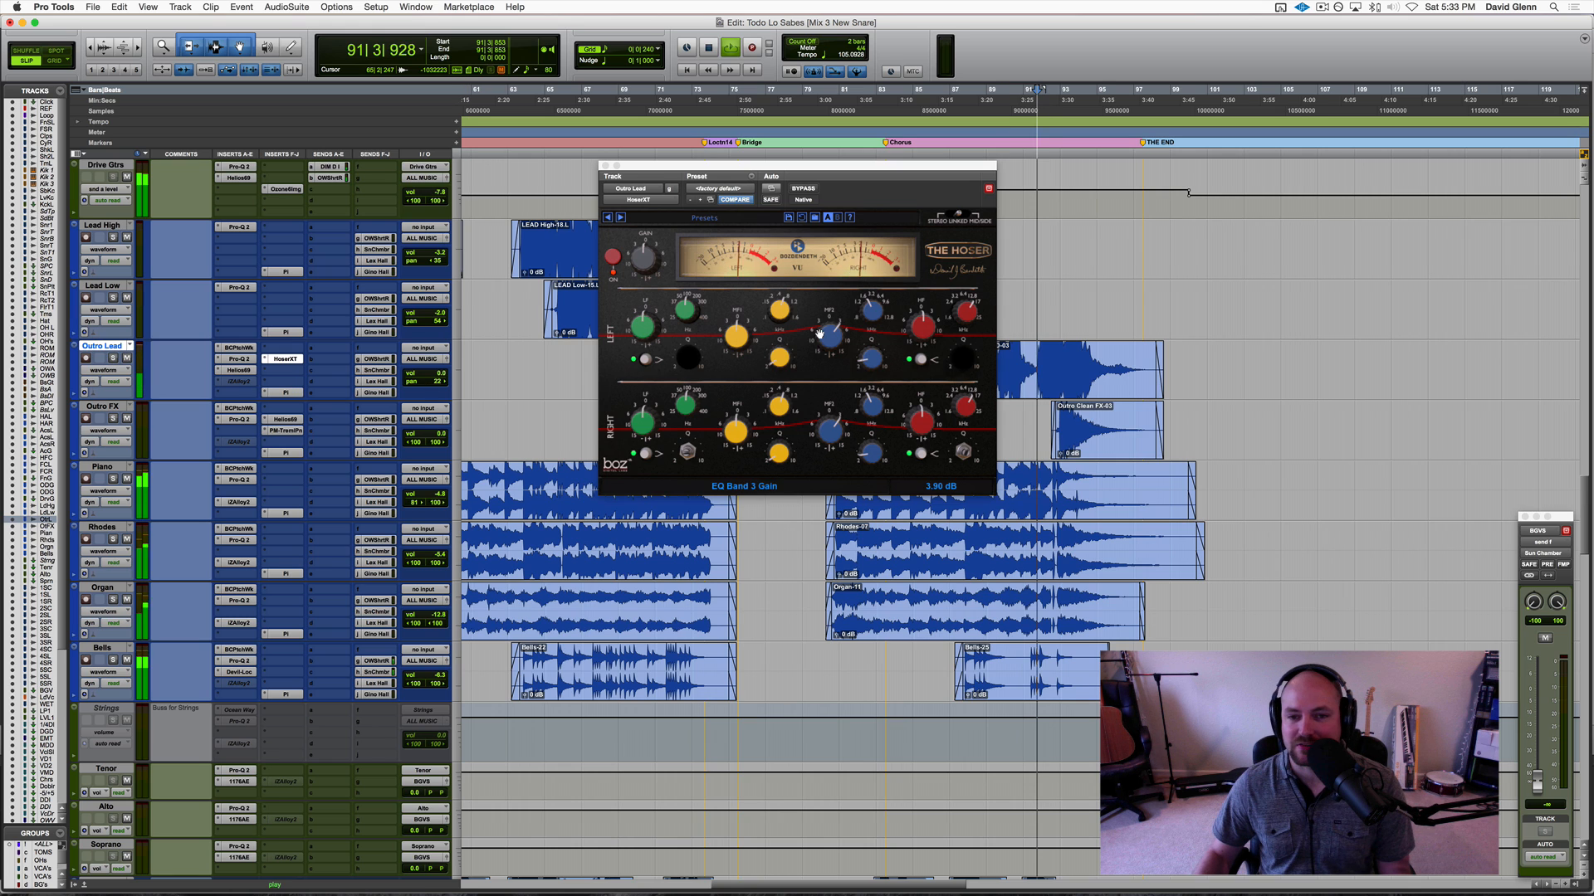
click(803, 189)
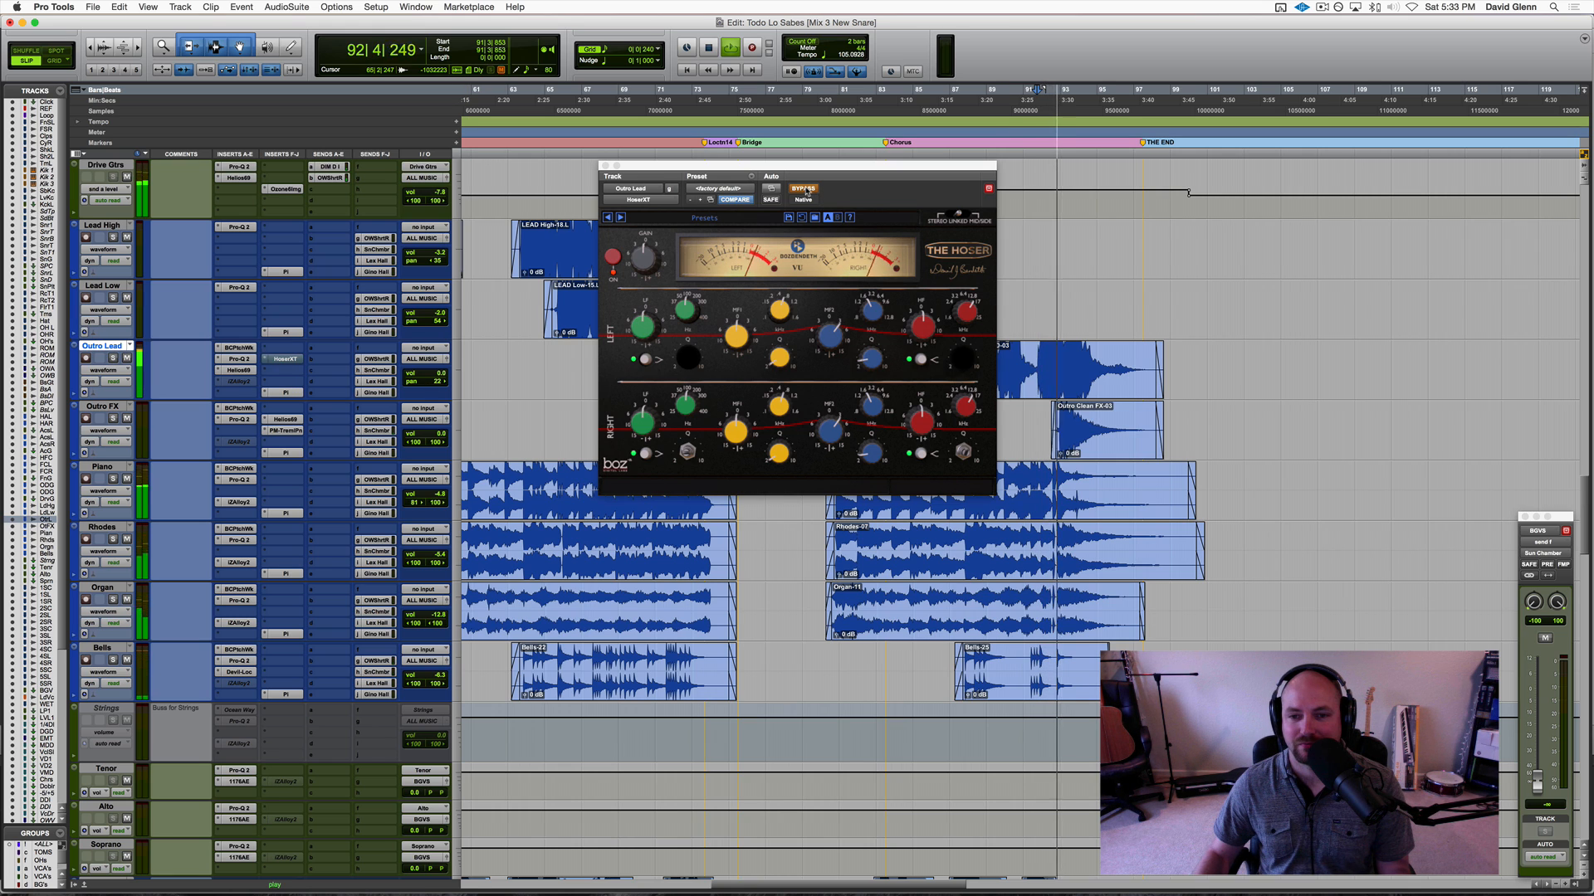
click(1020, 320)
key(space)
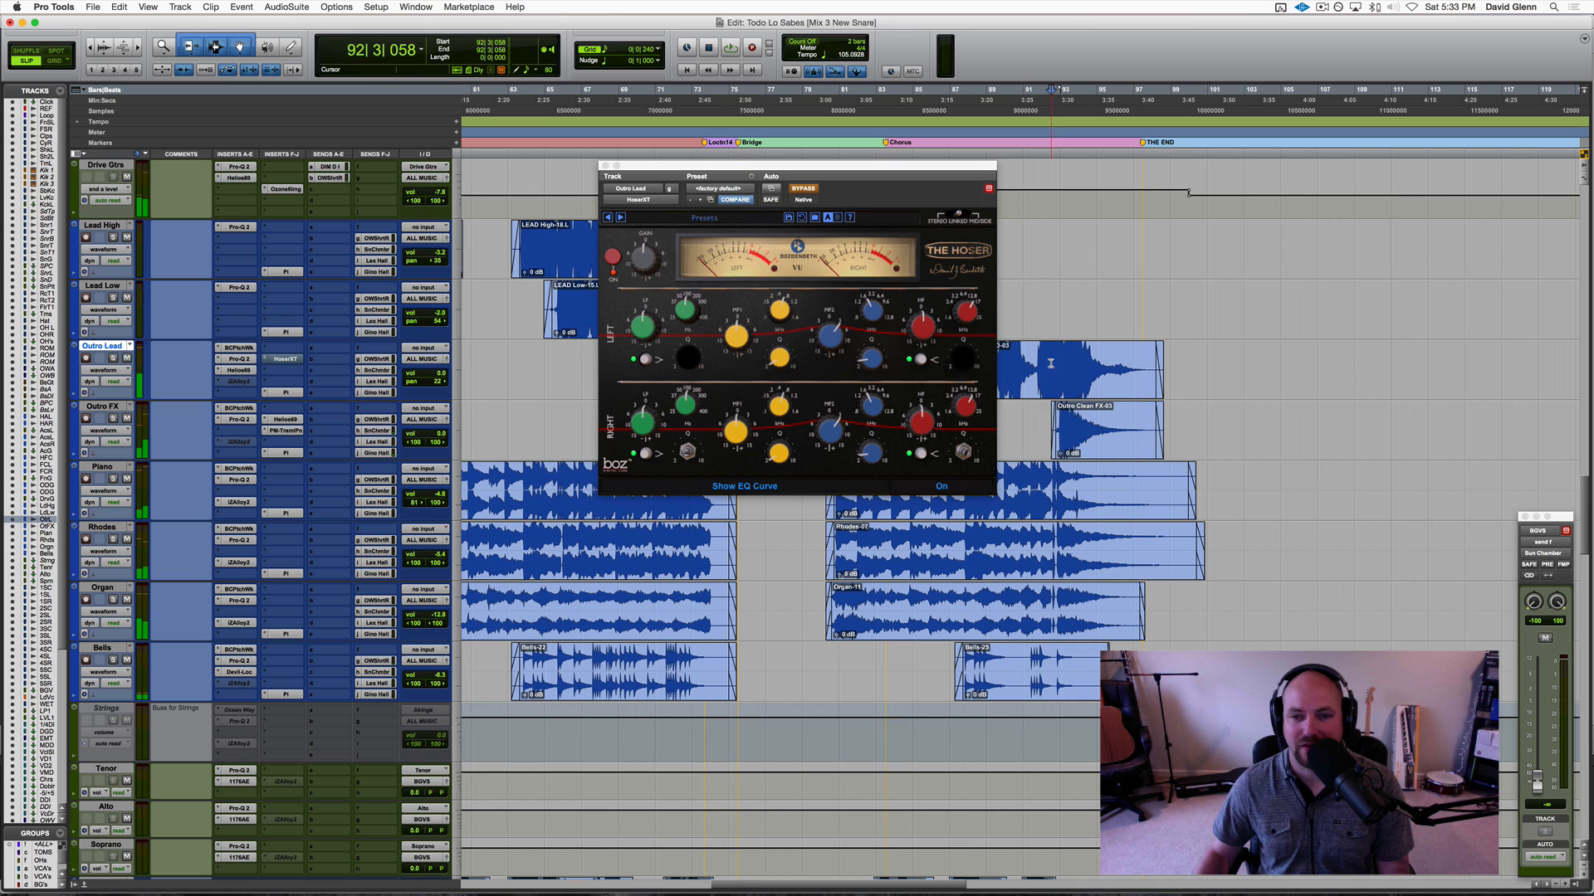
key(space)
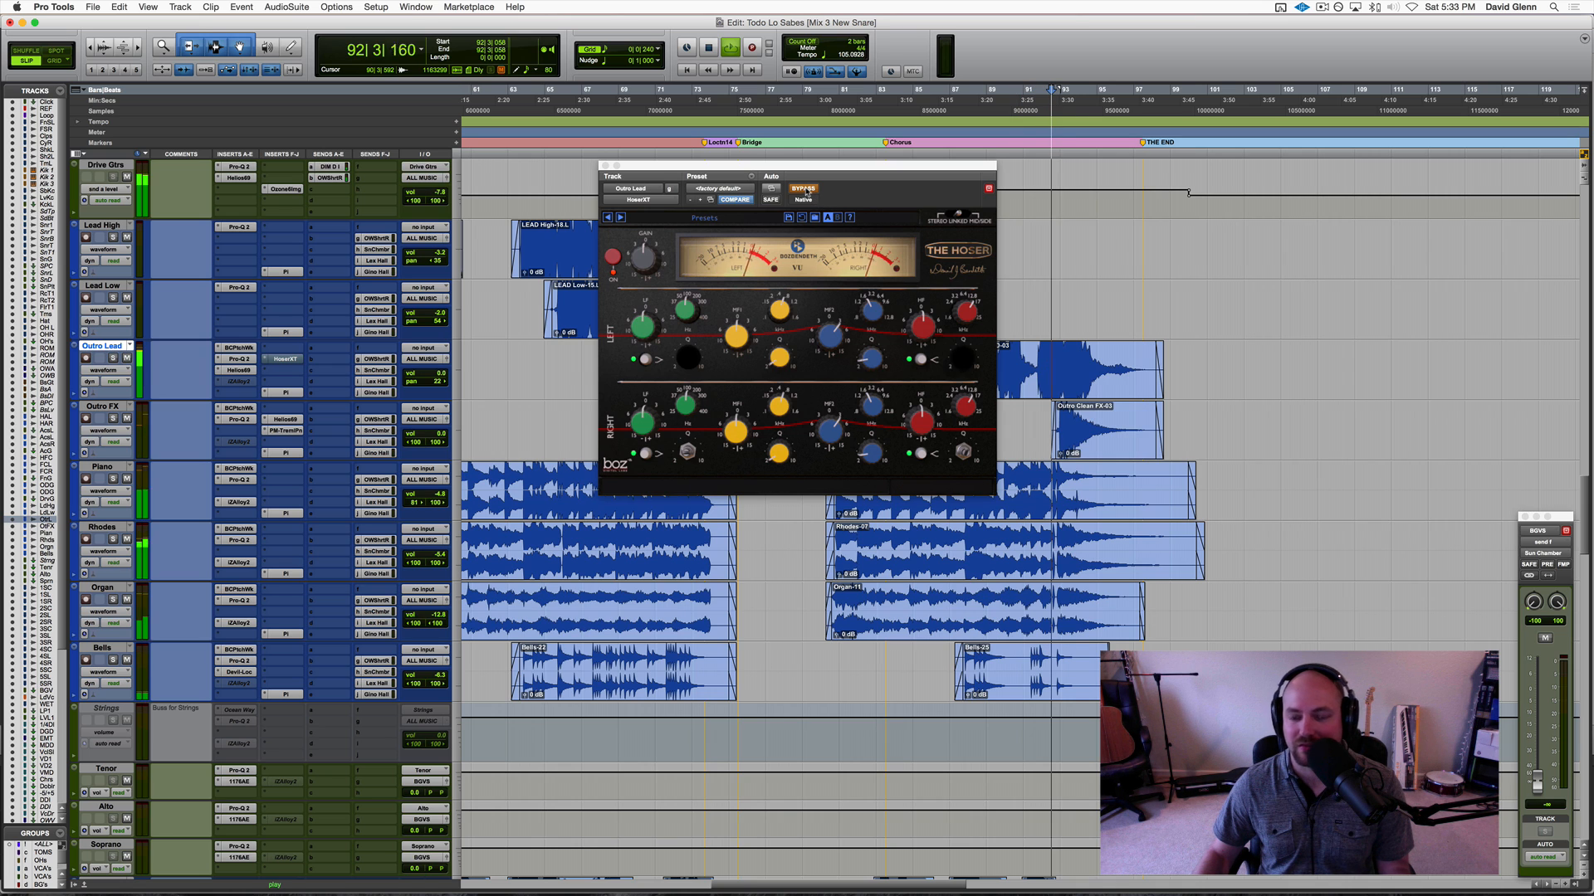
click(805, 191)
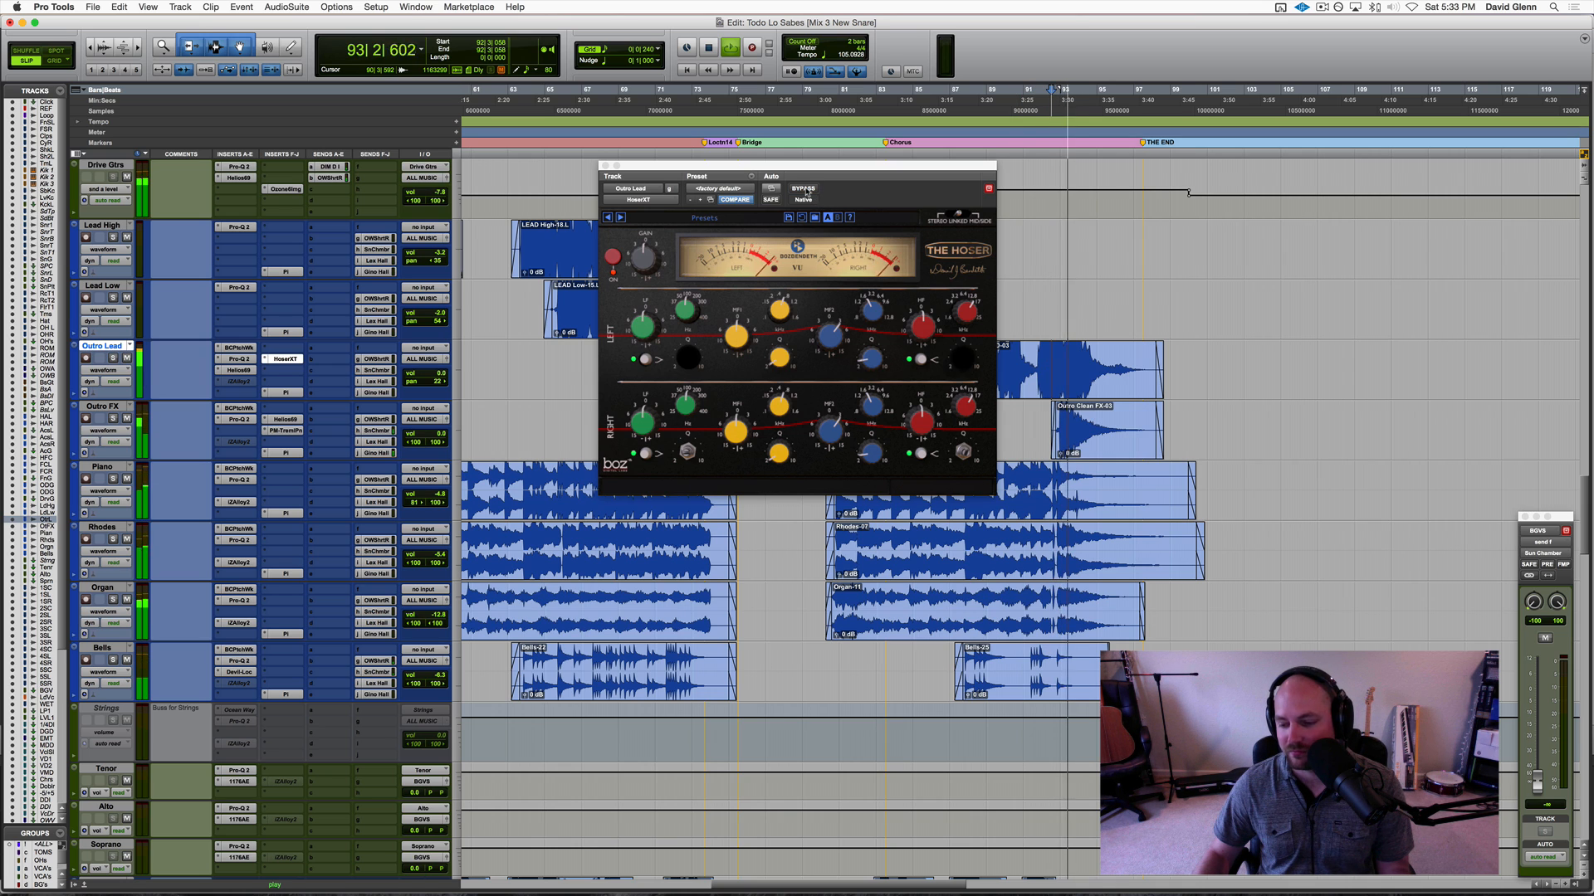
key(space)
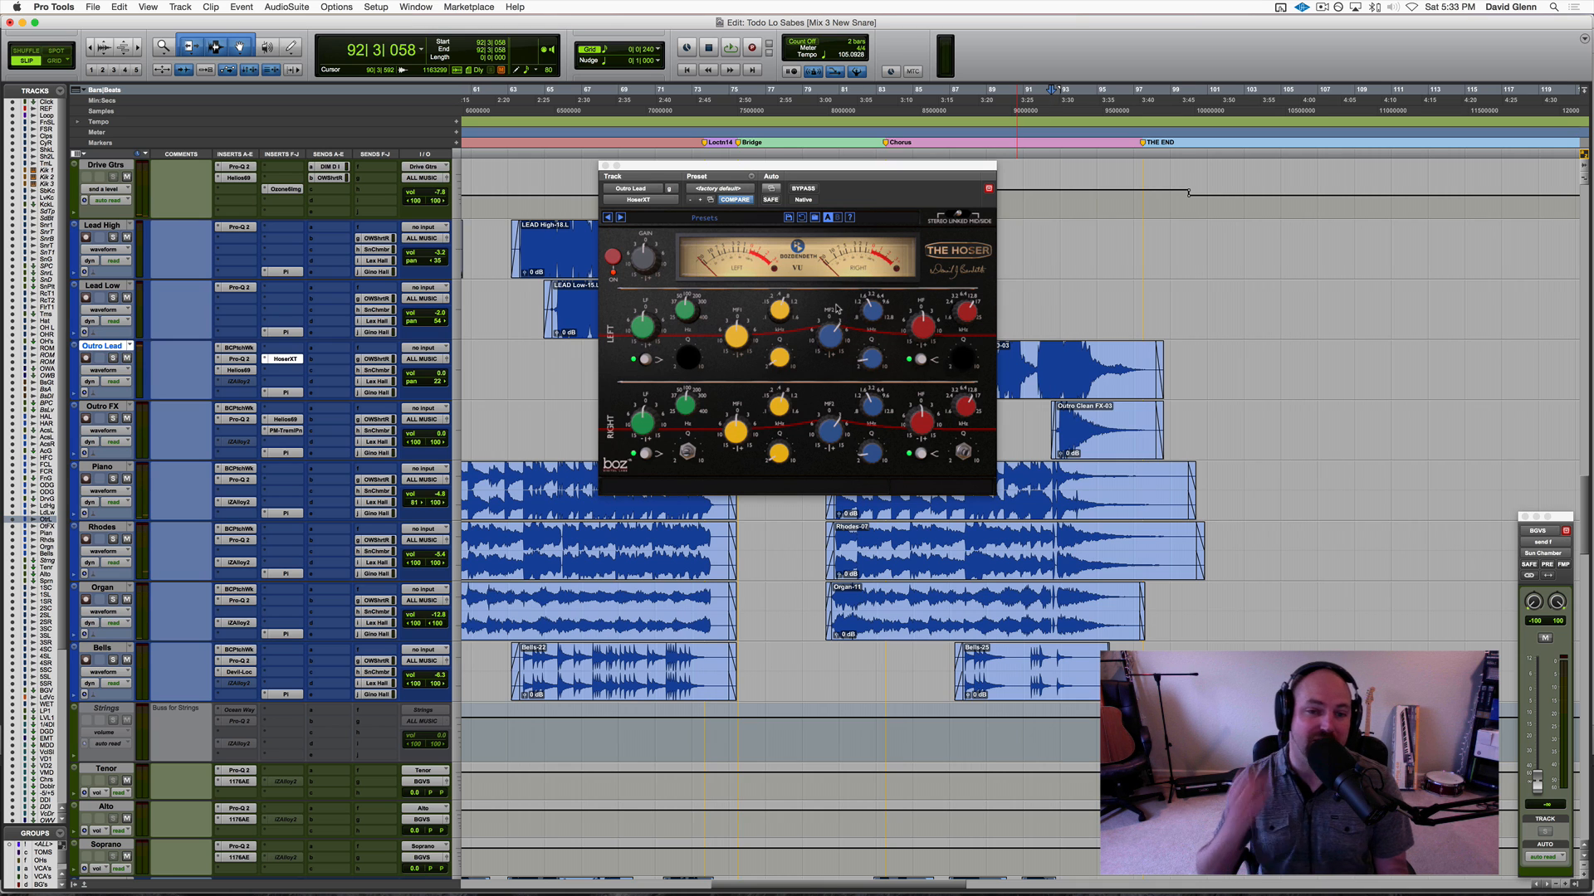
click(605, 165)
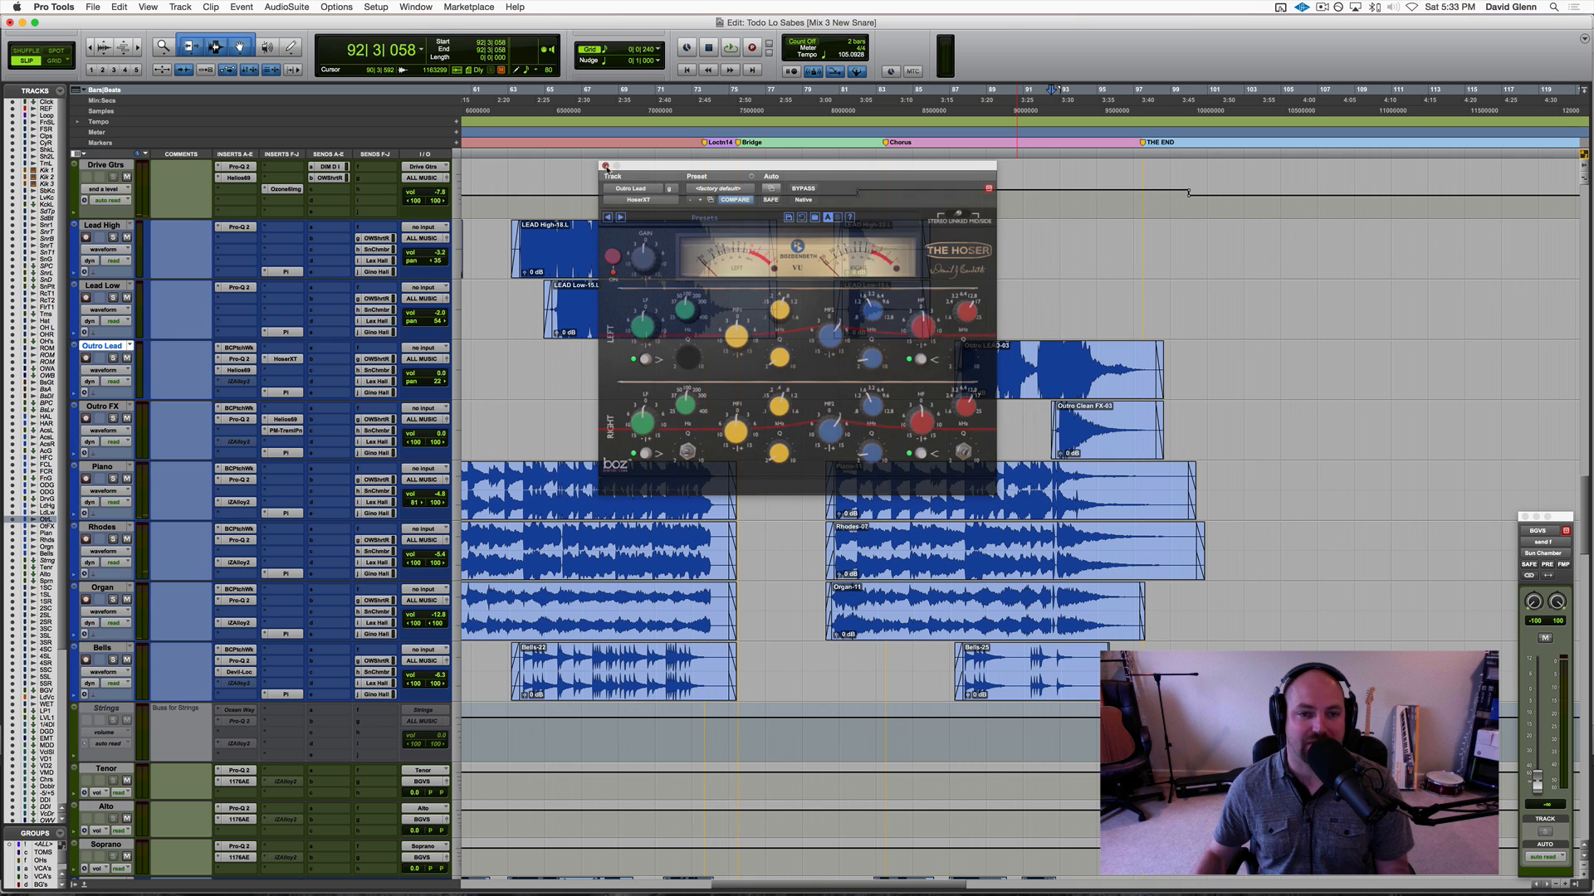
click(105, 348)
click(105, 348)
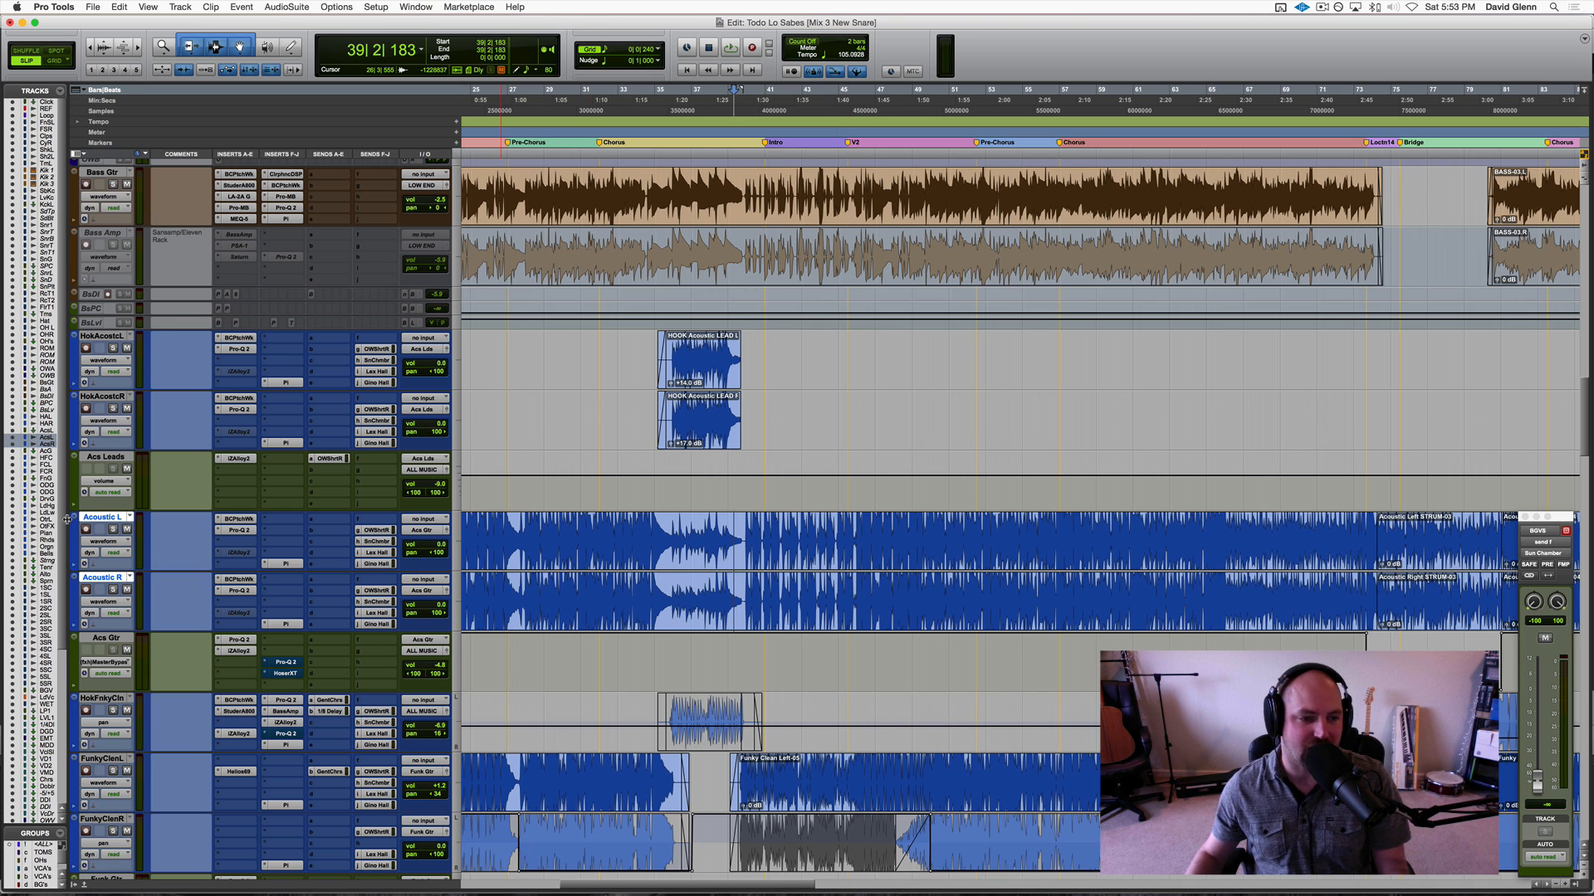
Step: Select the Acs Gtr bus that the Acoustic L and Acoustic R tracks feed and open its HoserXT plug-in
click(102, 521)
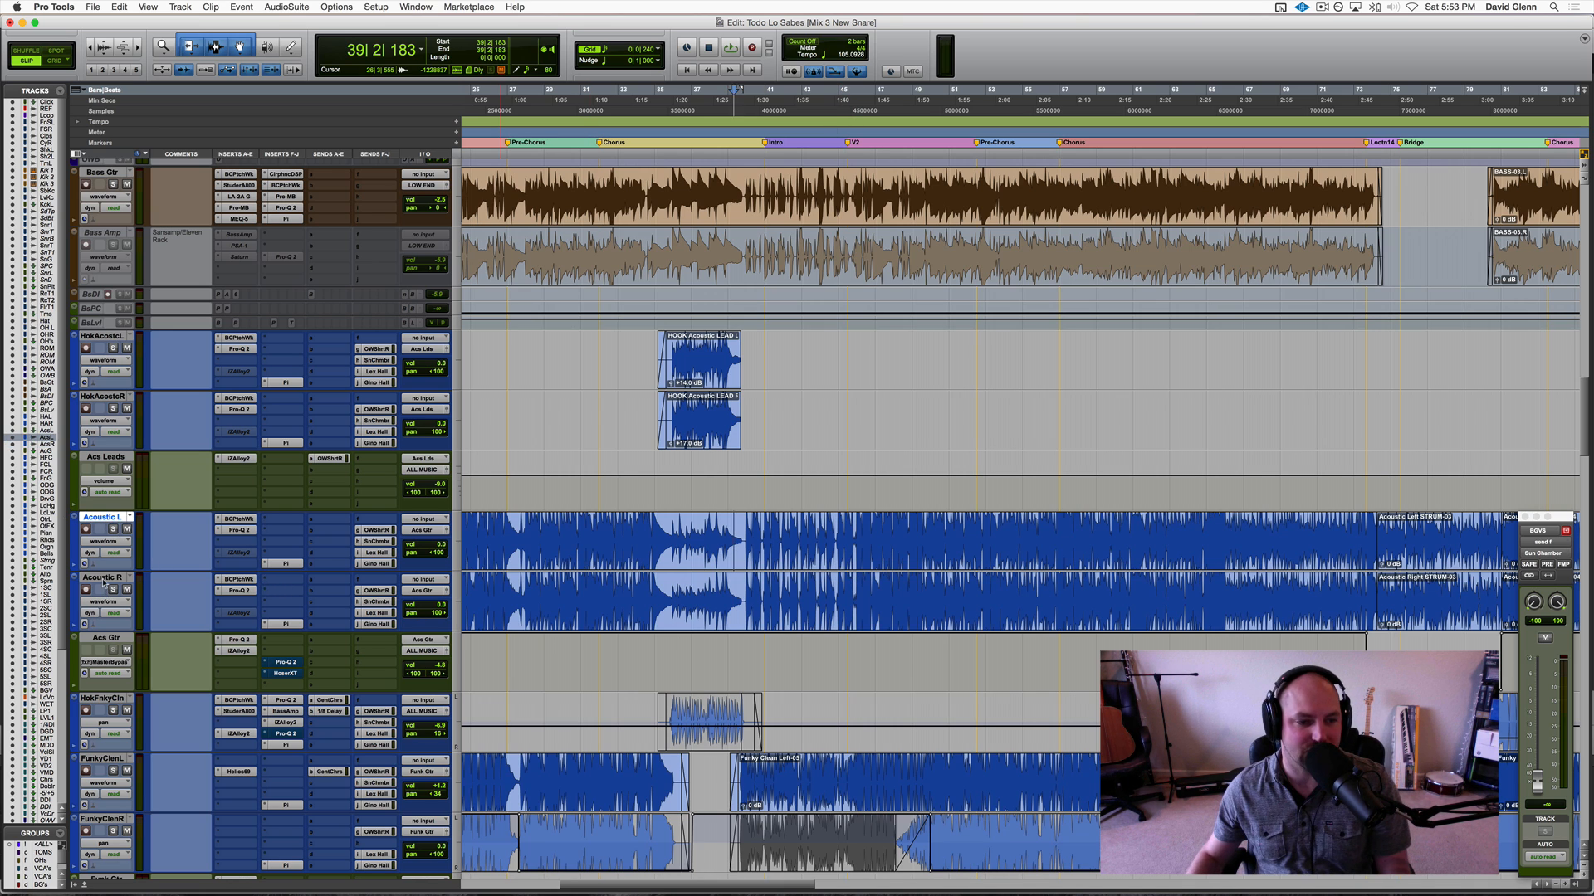
click(105, 639)
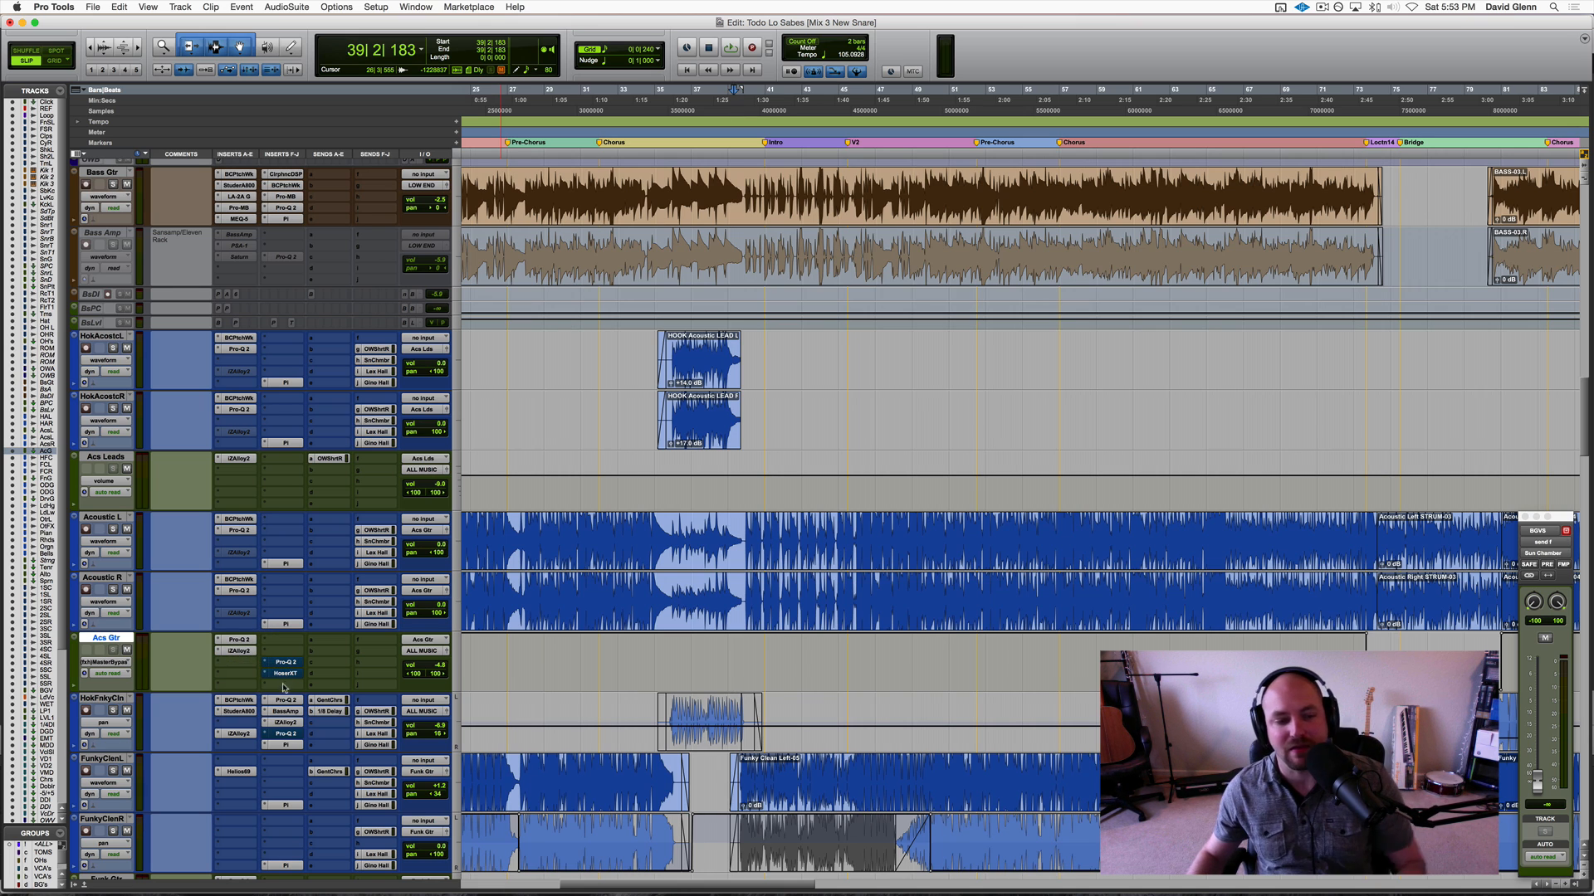
click(285, 673)
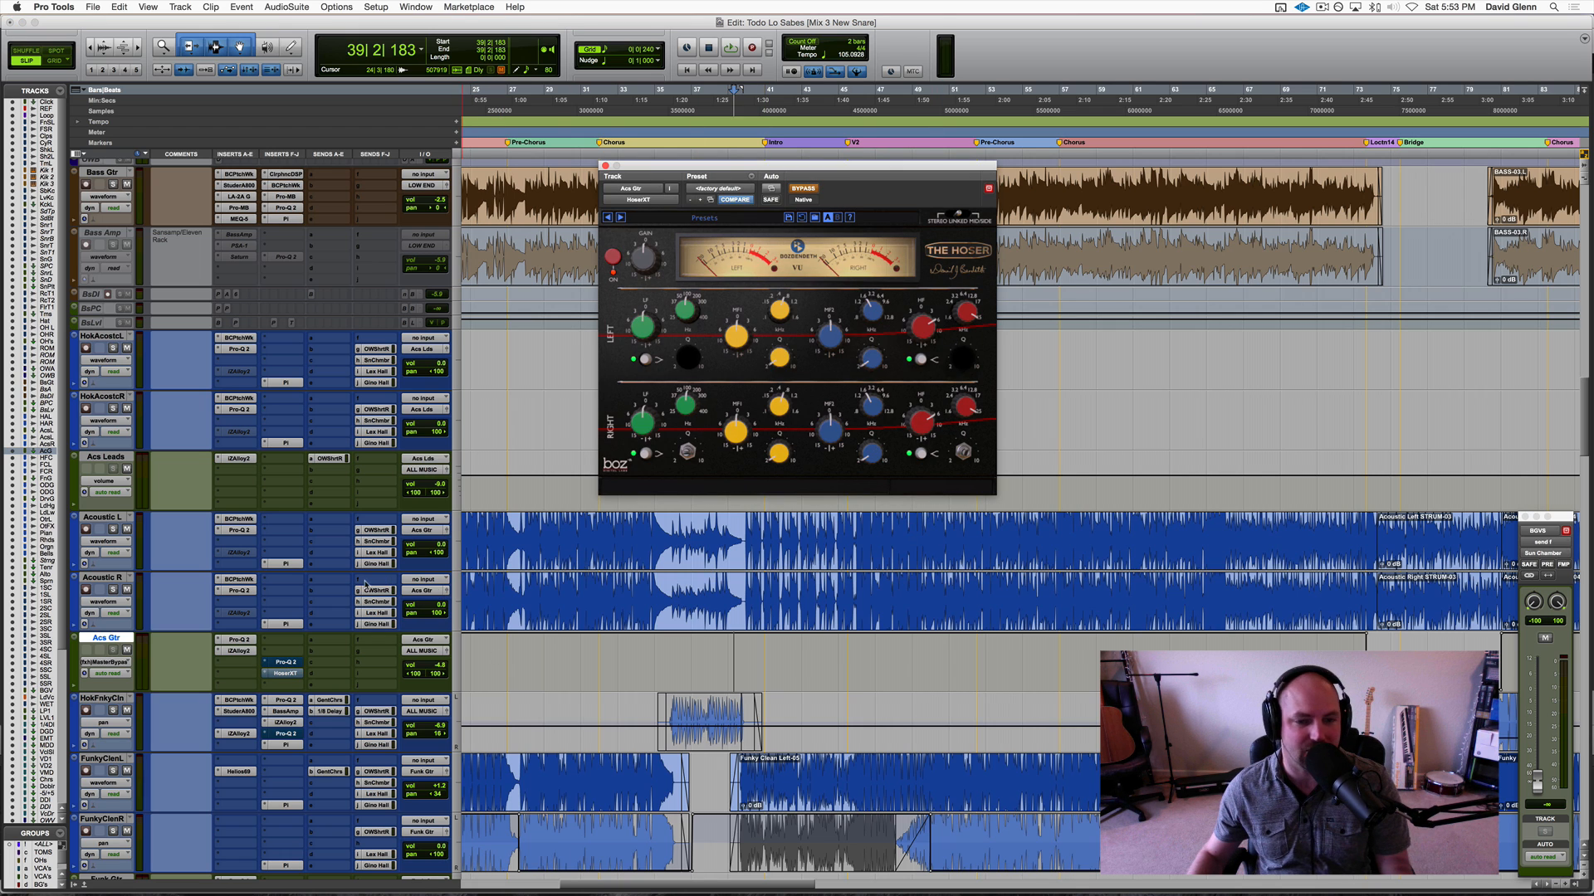
Step: Play from bar 38 while toggling the Acs Gtr Hoser's bypass, leave the EQ engaged, stop and move the playback start to bar 39
click(720, 591)
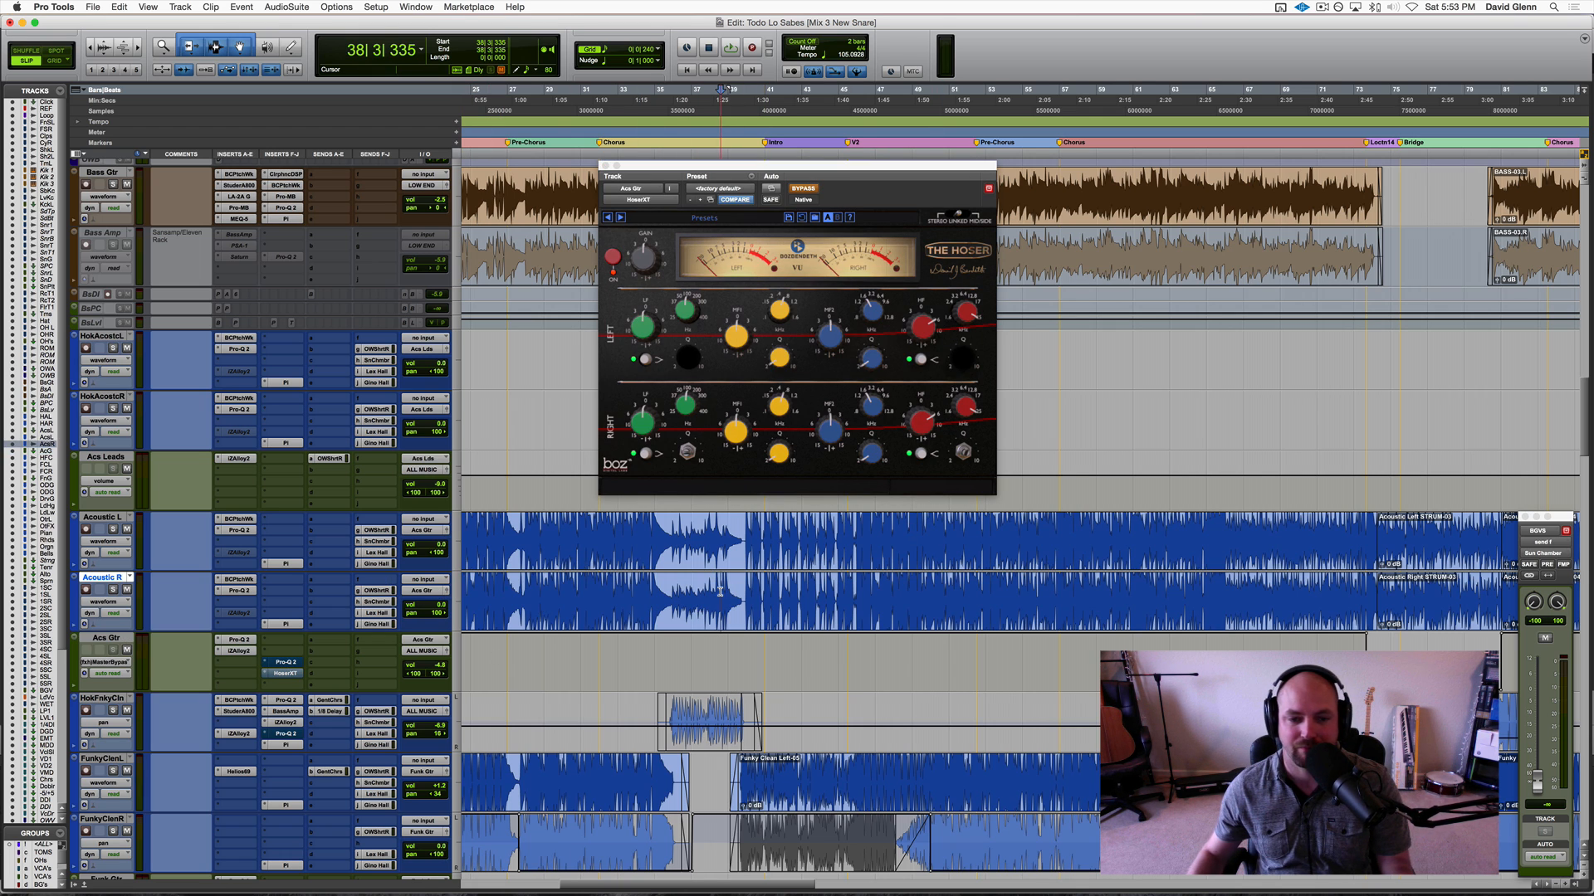
key(space)
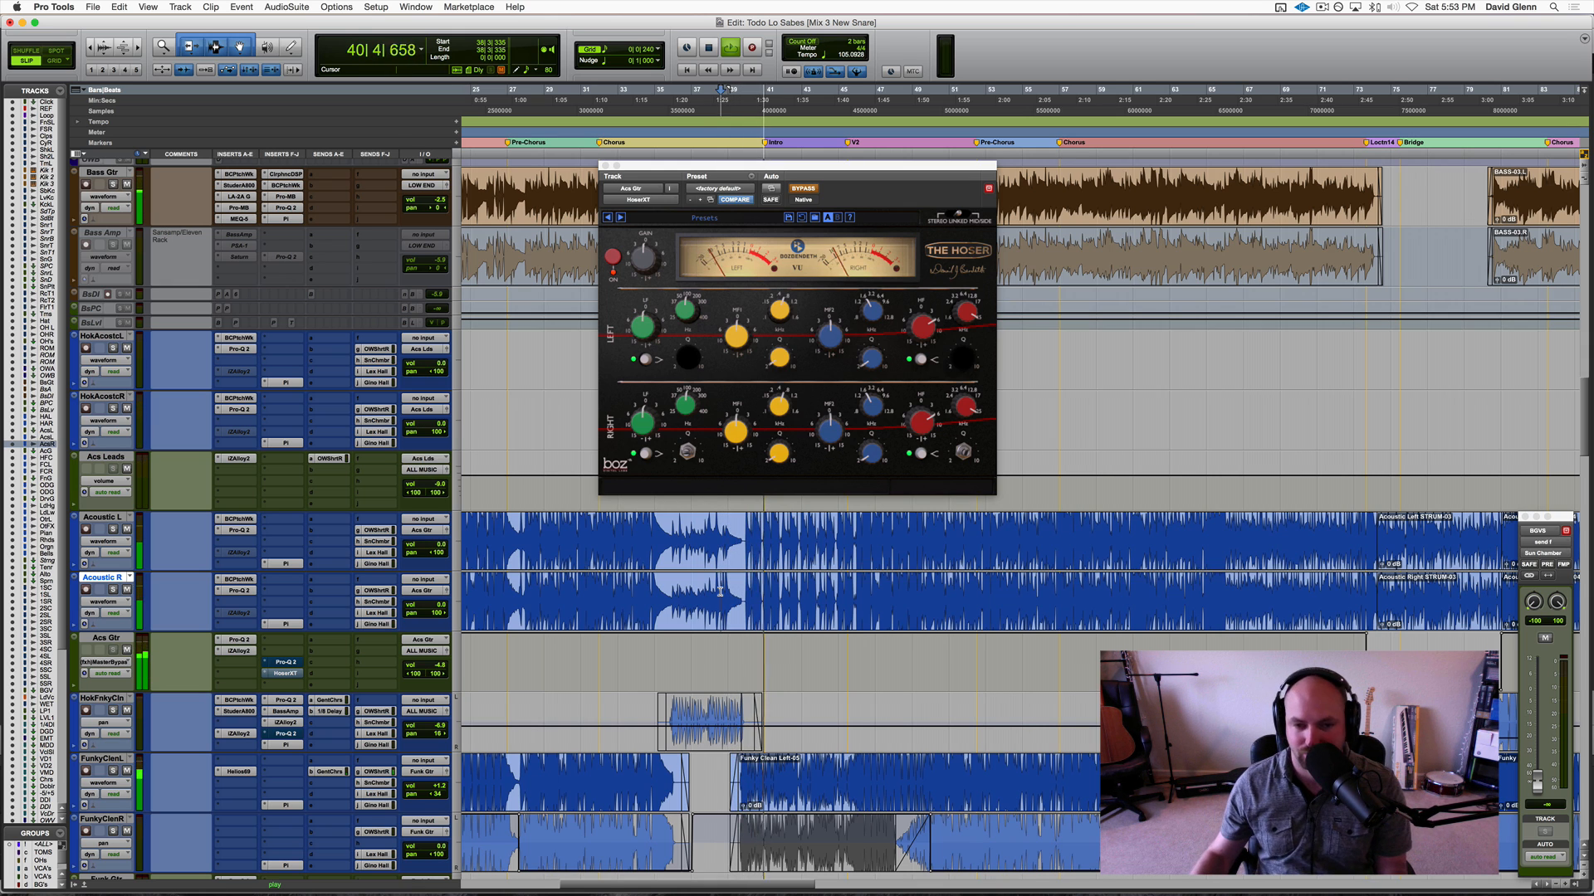
click(804, 189)
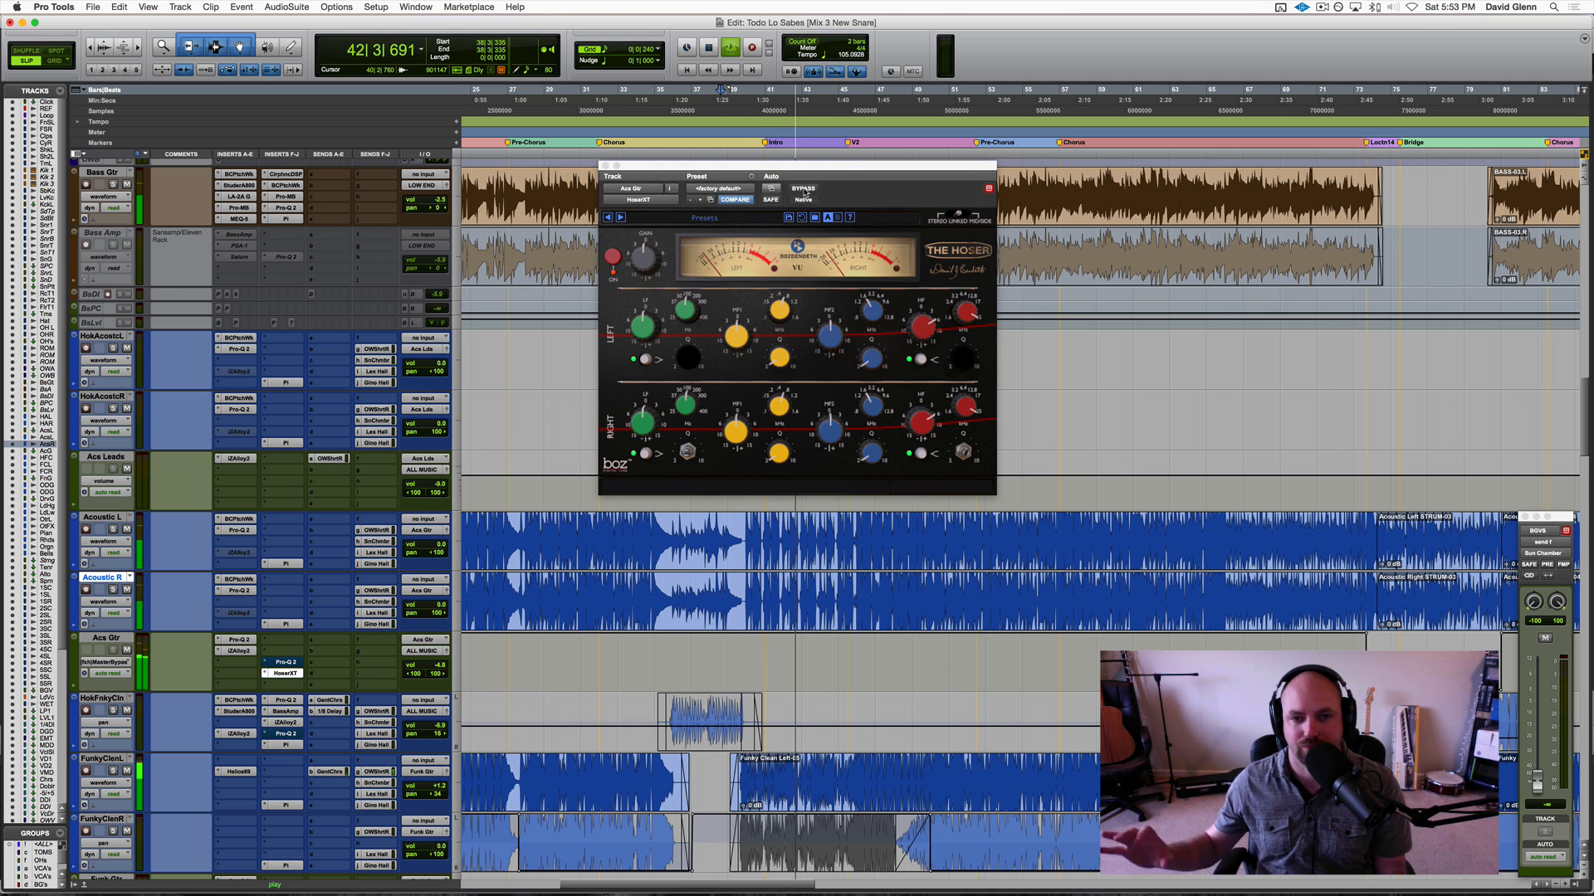
mouse_move(918, 332)
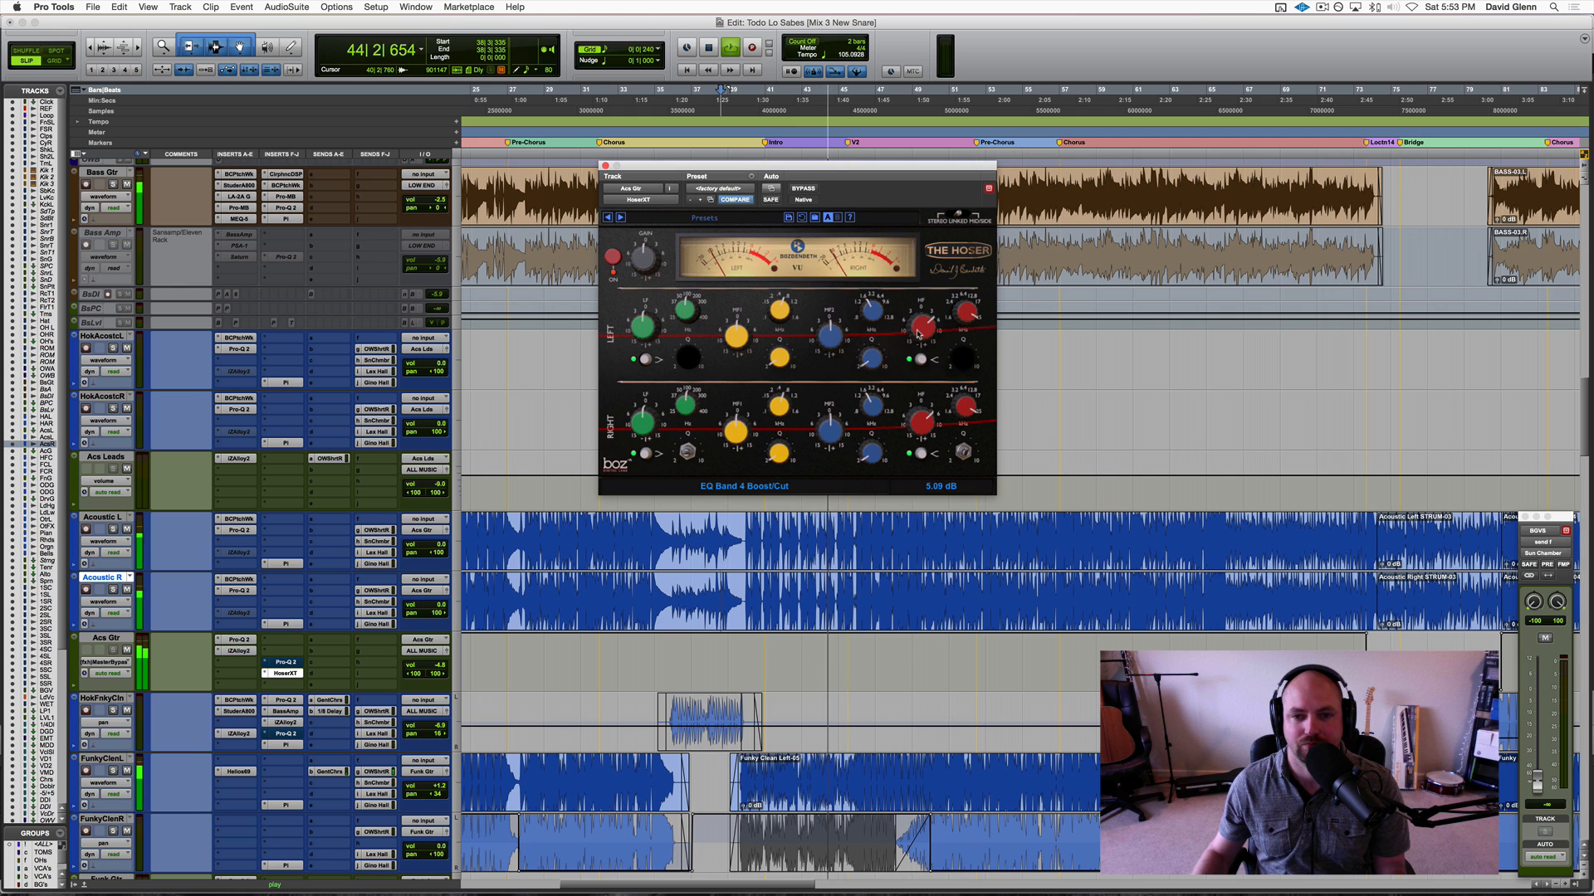
click(804, 190)
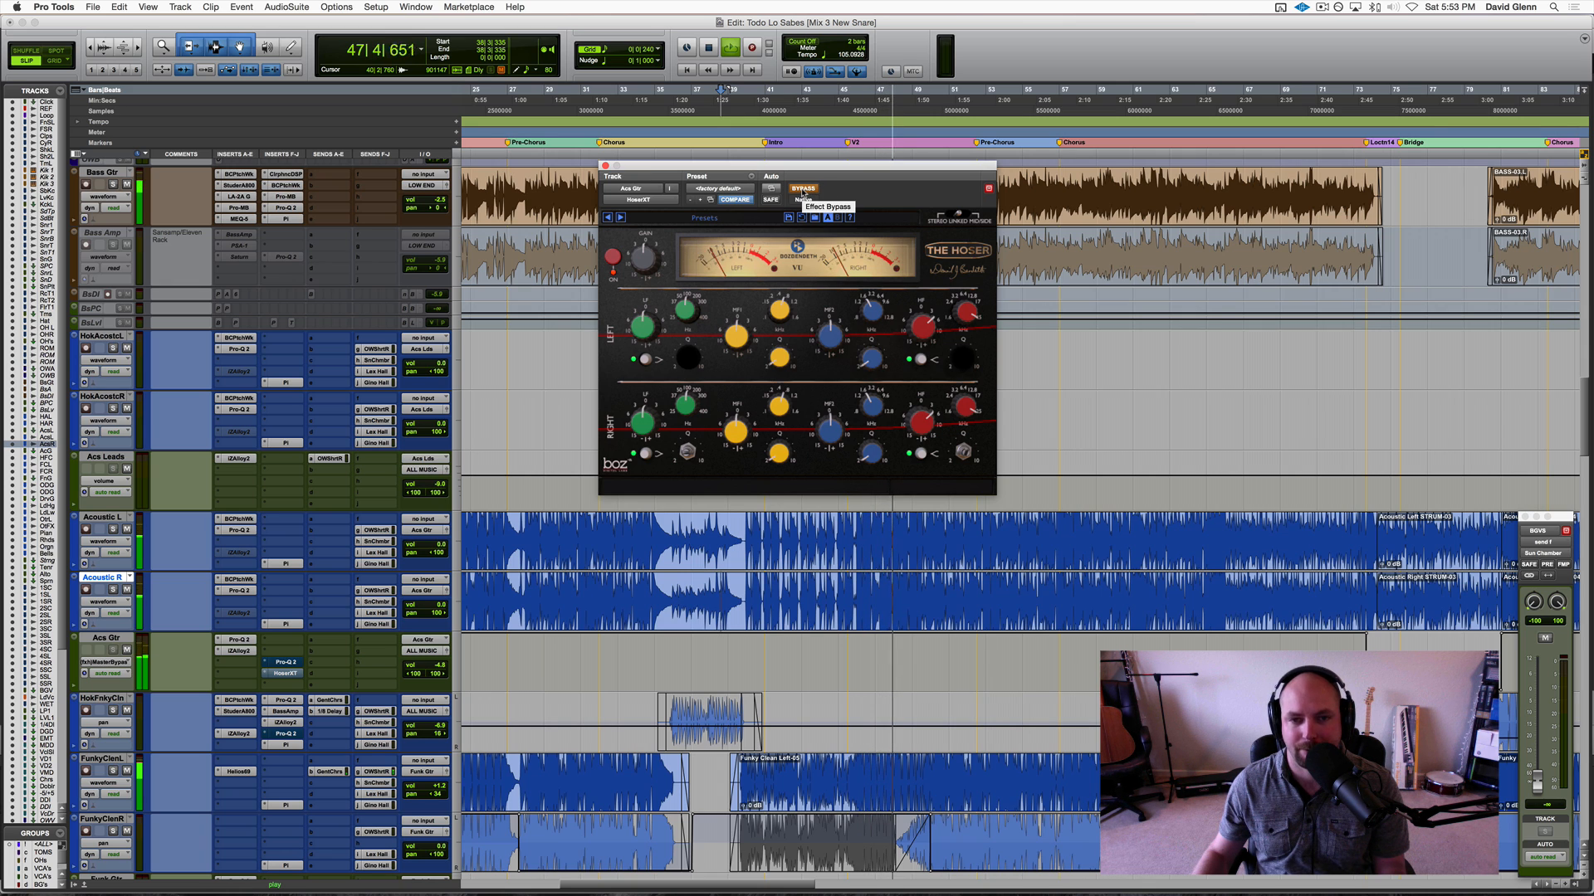
click(803, 189)
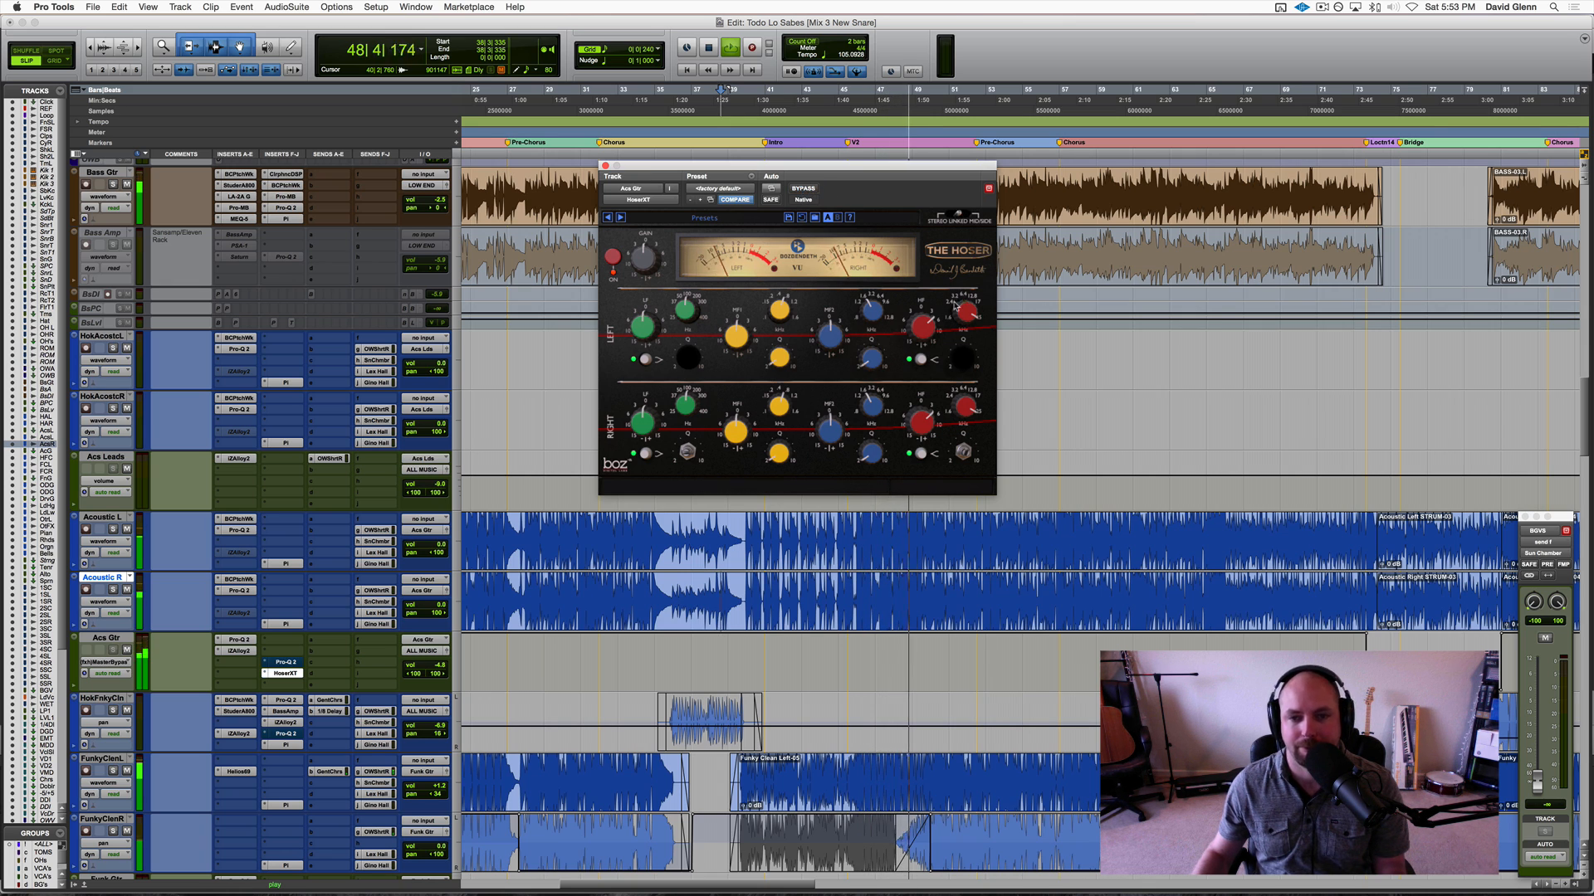
key(space)
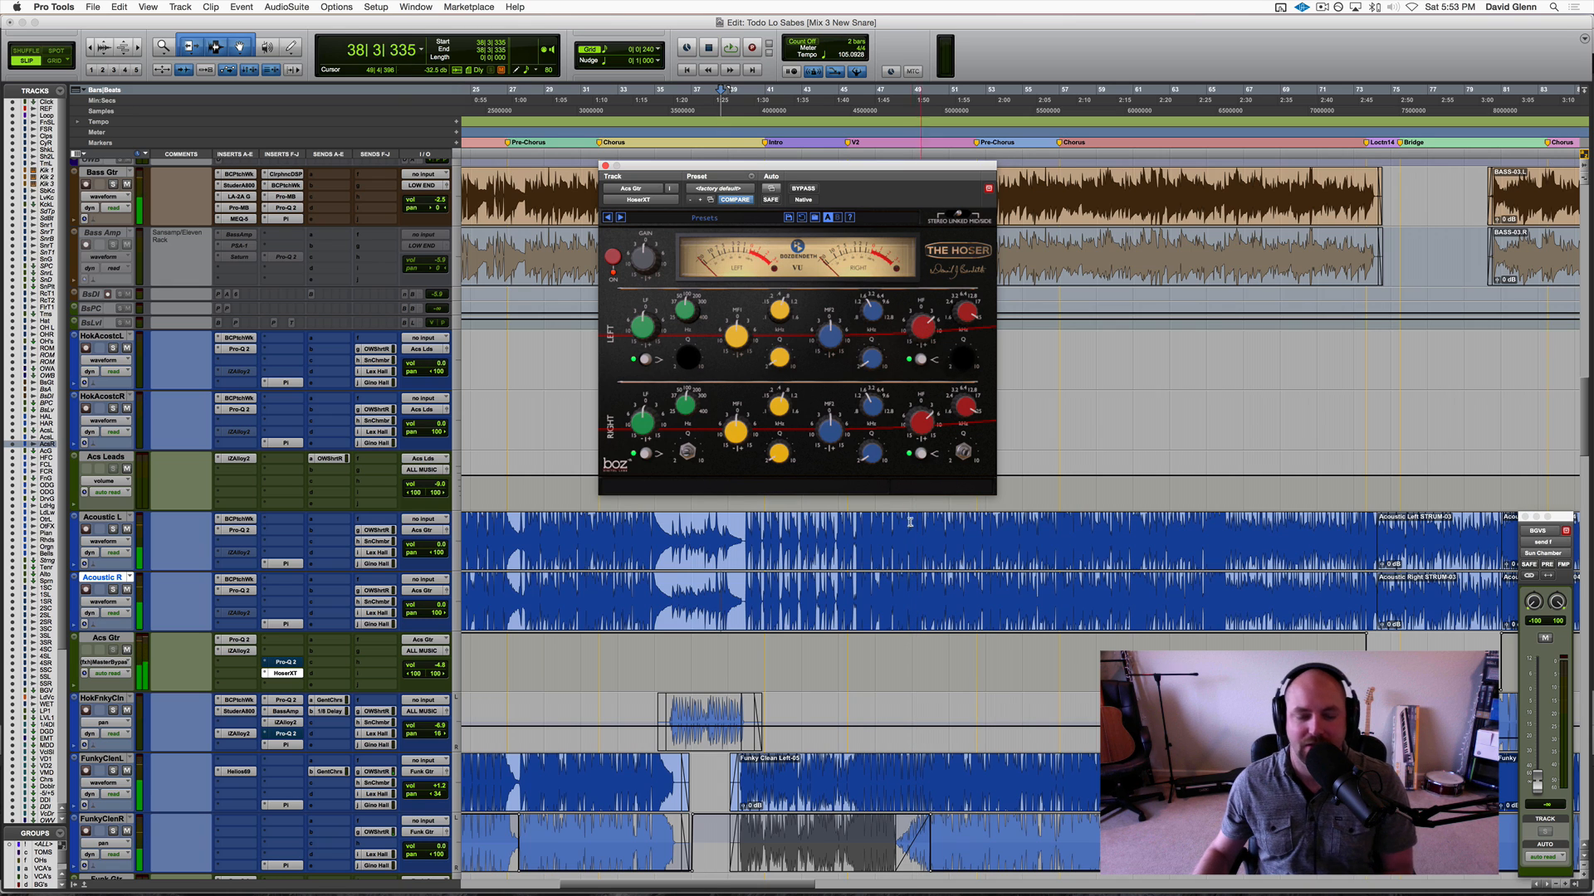
click(744, 591)
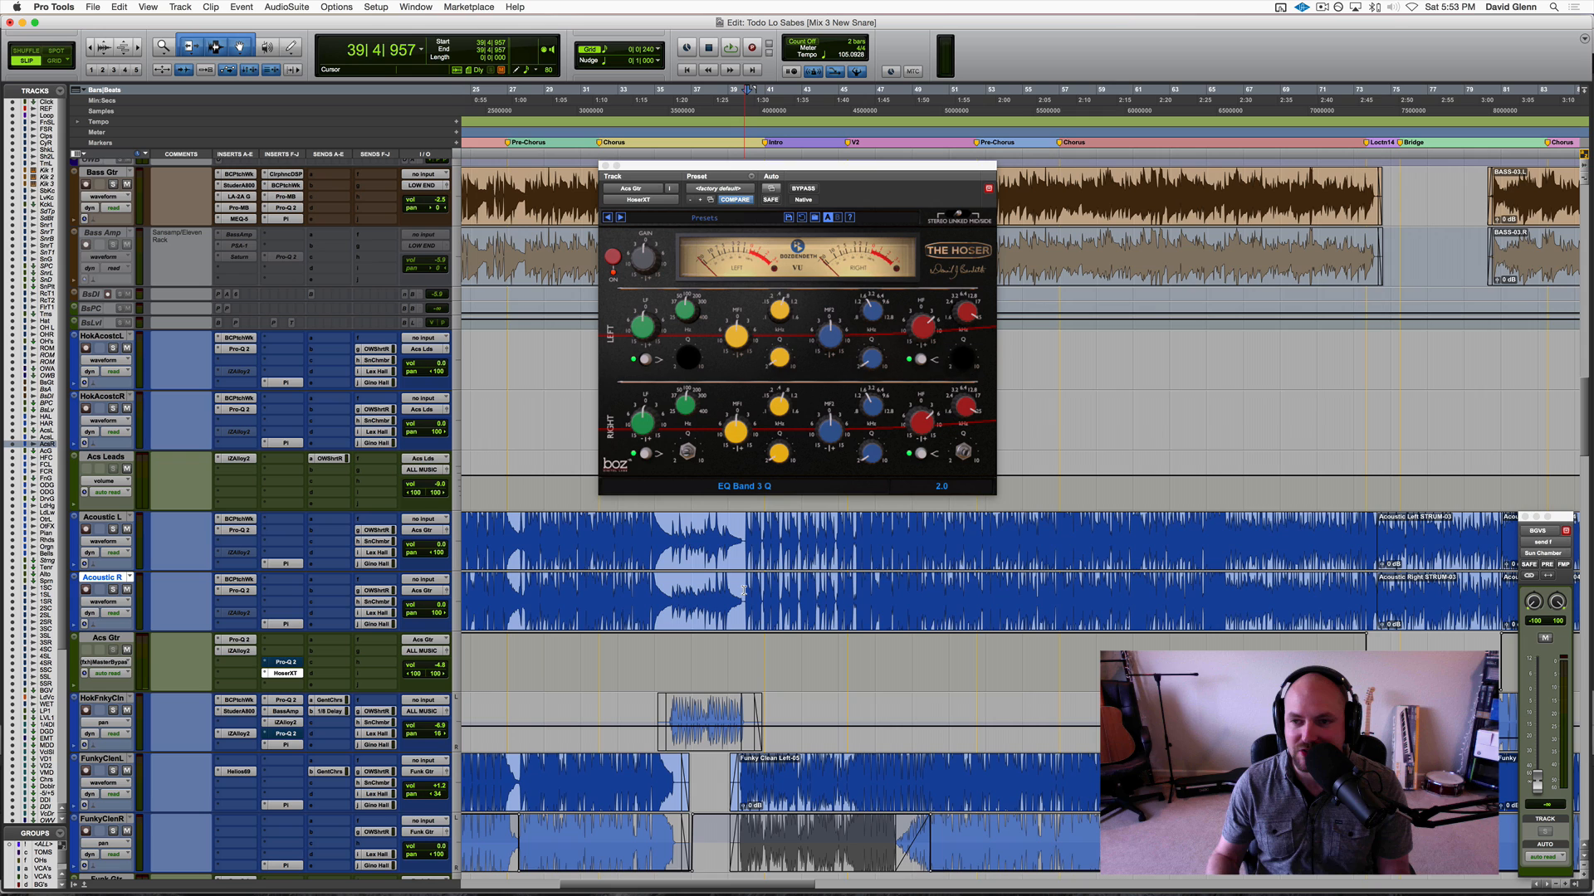